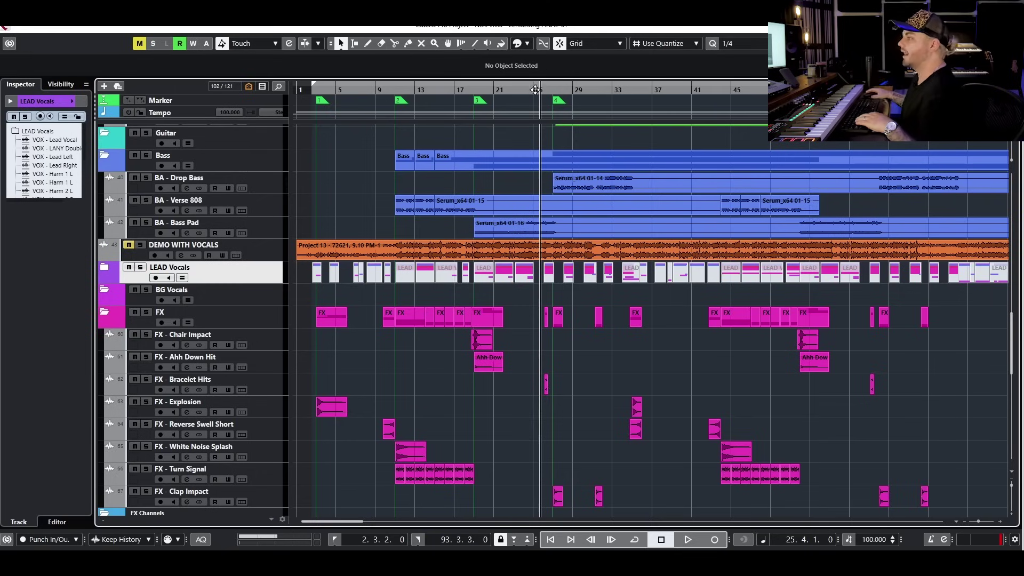
Solo the DEMO WITH VOCALS track, play it from about bar 10, and mute it once playback is stopped.
{"action": "left_click", "coordinate": [145, 245]}
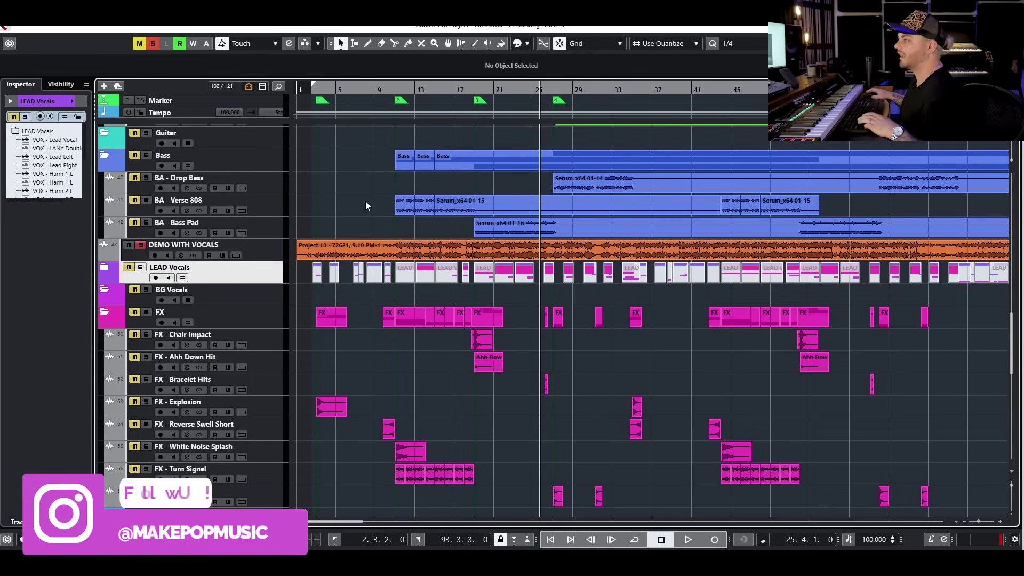
{"action": "left_click", "coordinate": [390, 90]}
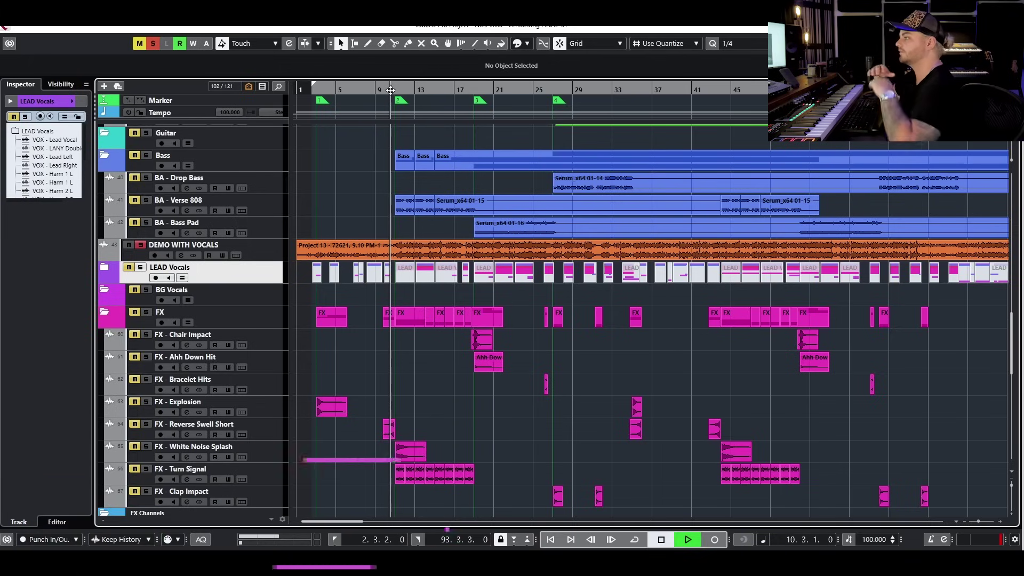
{"action": "key", "text": "space"}
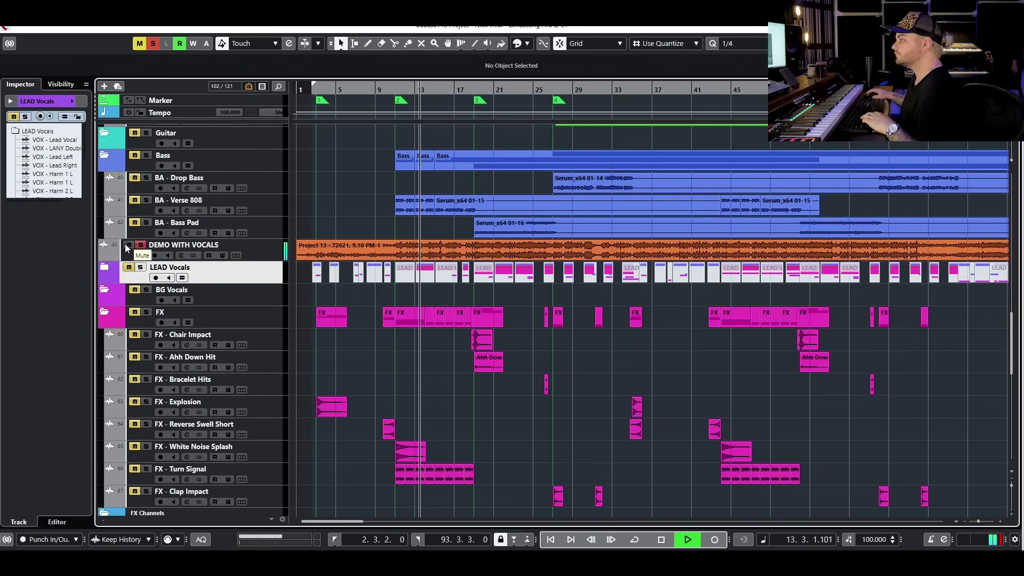
{"action": "key", "text": "space"}
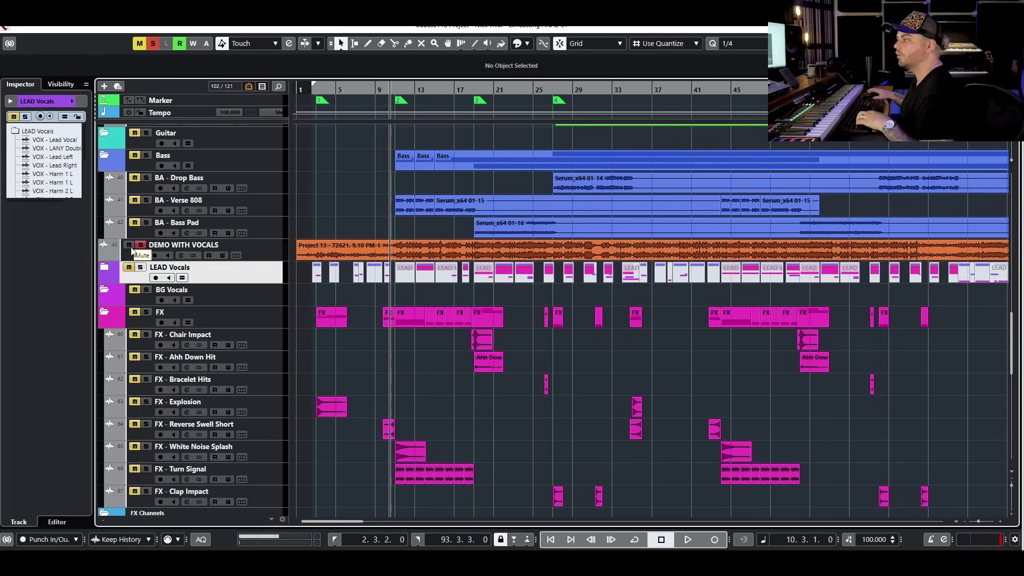
{"action": "left_click", "coordinate": [131, 248]}
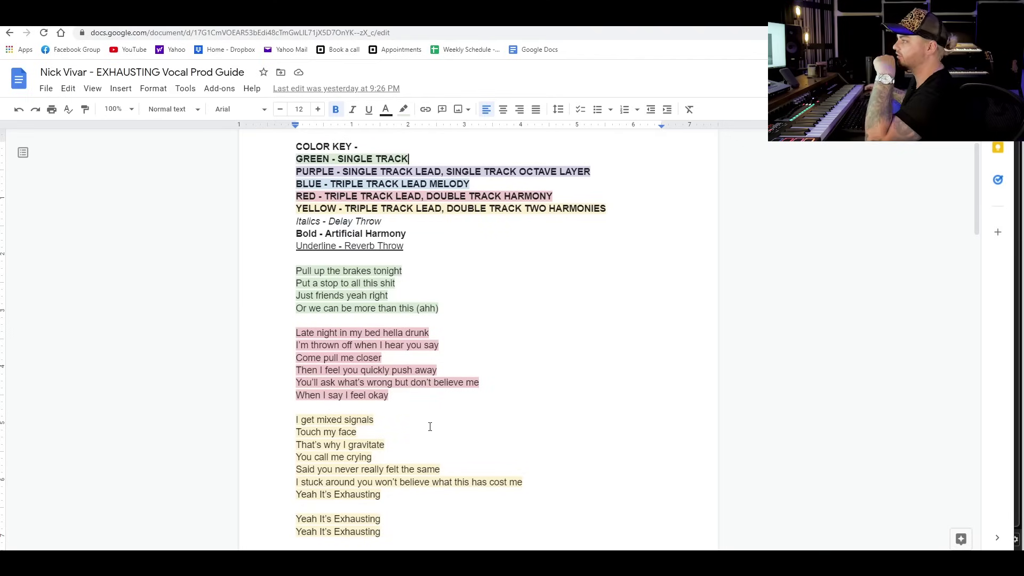
Read through the vocal production guide's color key and color-coded lyrics, marking the first green verse and the red section below it.
{"action": "scroll", "coordinate": [498, 348], "scroll_direction": "down", "scroll_amount": 3}
{"action": "scroll", "coordinate": [498, 348], "scroll_direction": "down", "scroll_amount": 12}
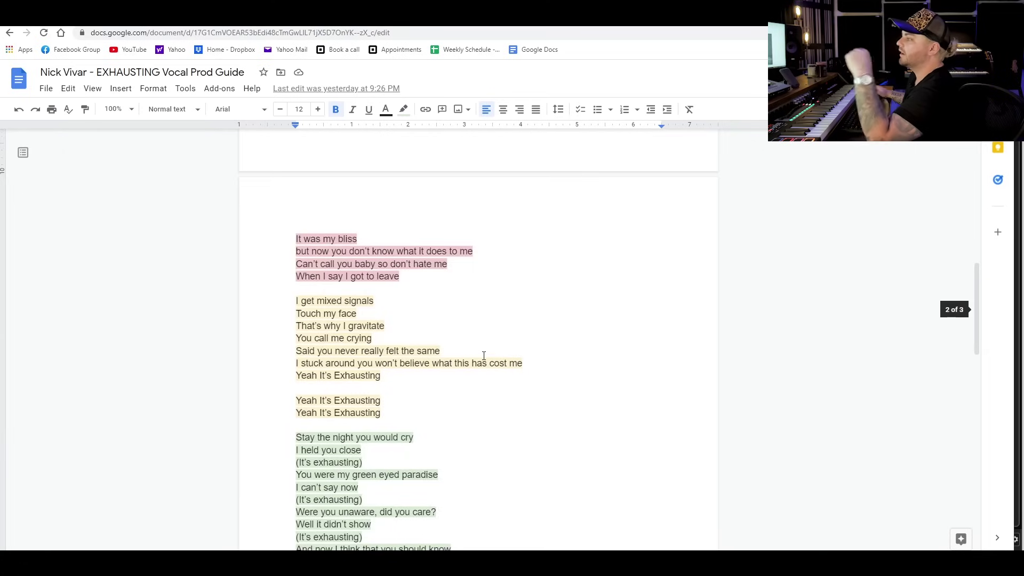
{"action": "scroll", "coordinate": [481, 368], "scroll_direction": "down", "scroll_amount": 2}
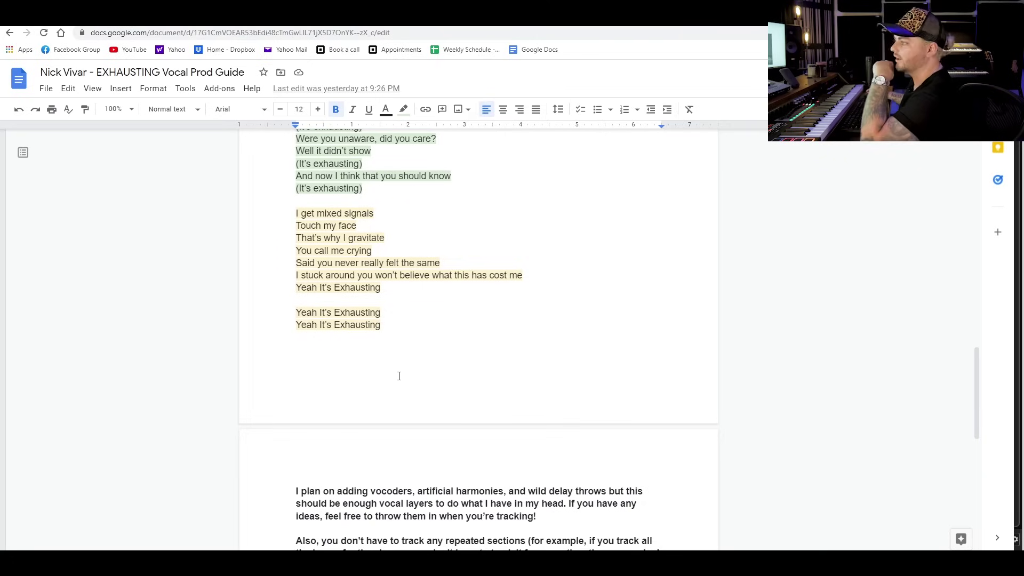
{"action": "scroll", "coordinate": [405, 368], "scroll_direction": "up", "scroll_amount": 14}
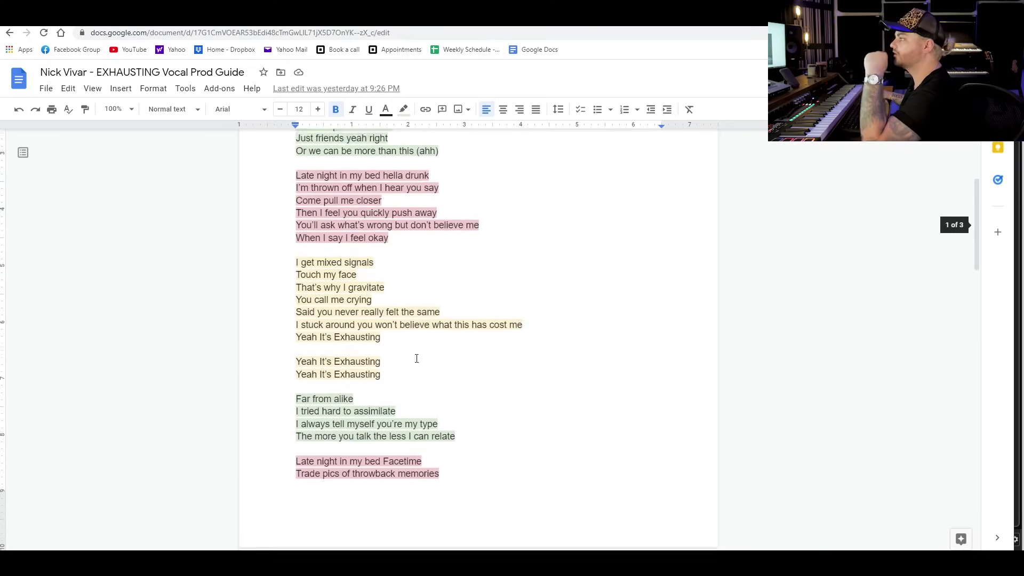
{"action": "scroll", "coordinate": [416, 358], "scroll_direction": "up", "scroll_amount": 4}
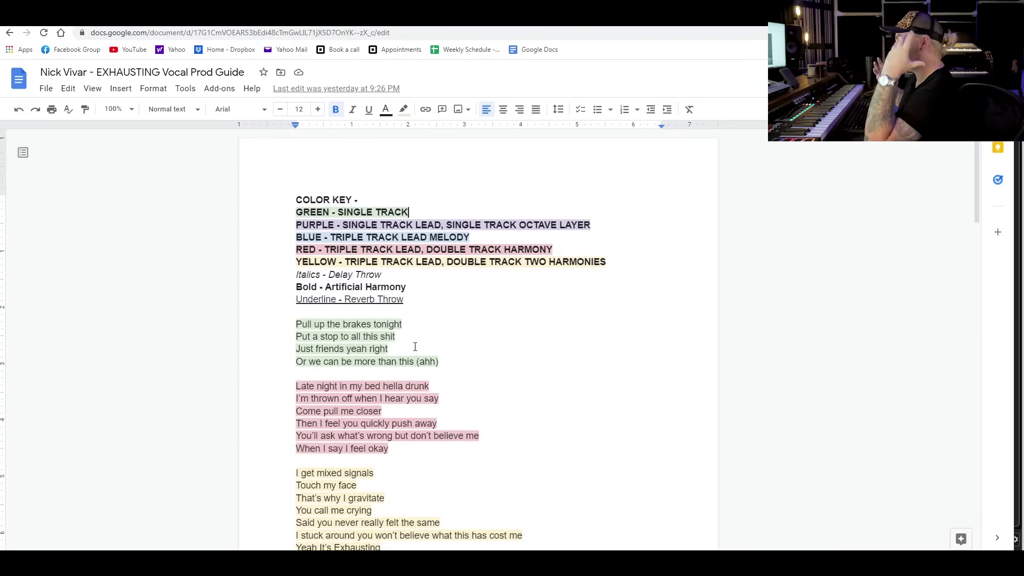
{"action": "left_click", "coordinate": [402, 353]}
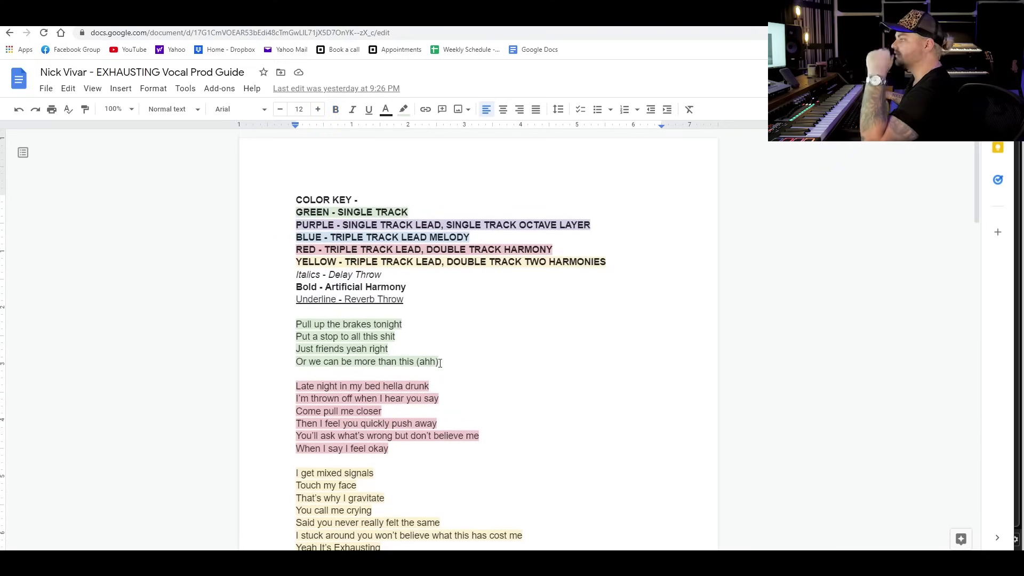
{"action": "scroll", "coordinate": [442, 362], "scroll_direction": "down", "scroll_amount": 1}
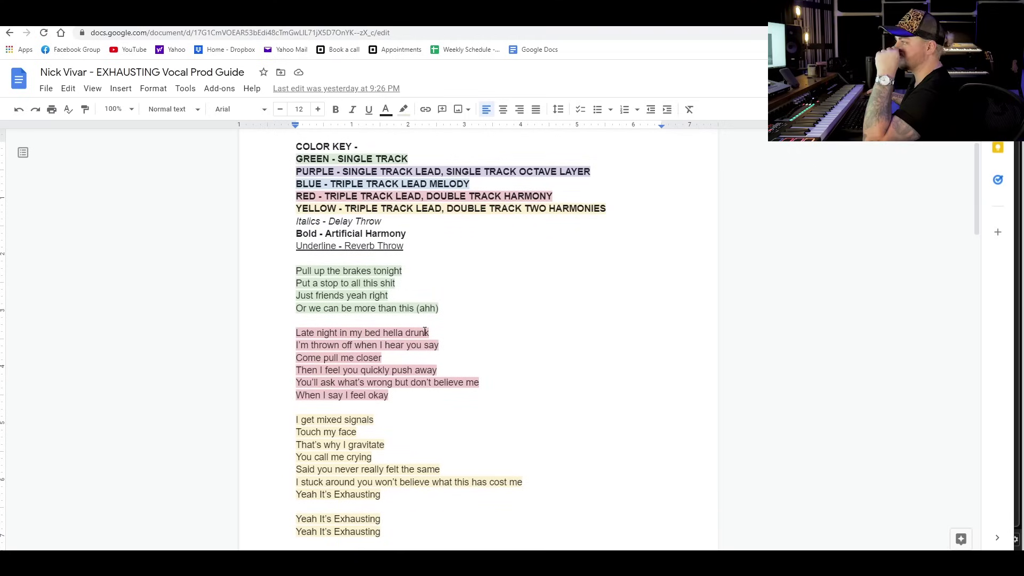
{"action": "left_click_drag", "start_coordinate": [281, 261], "coordinate": [450, 308]}
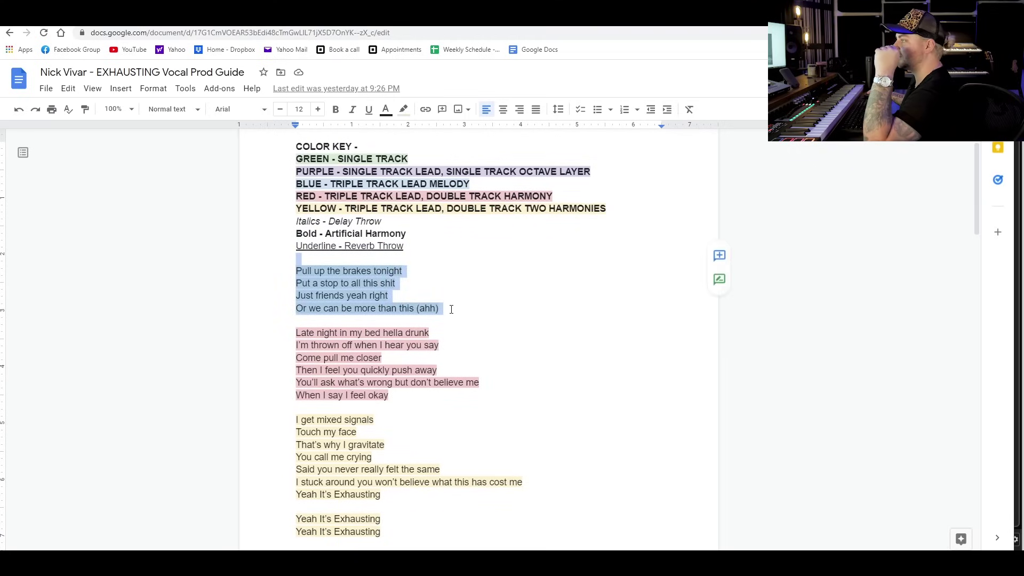
{"action": "left_click_drag", "start_coordinate": [298, 335], "coordinate": [394, 397]}
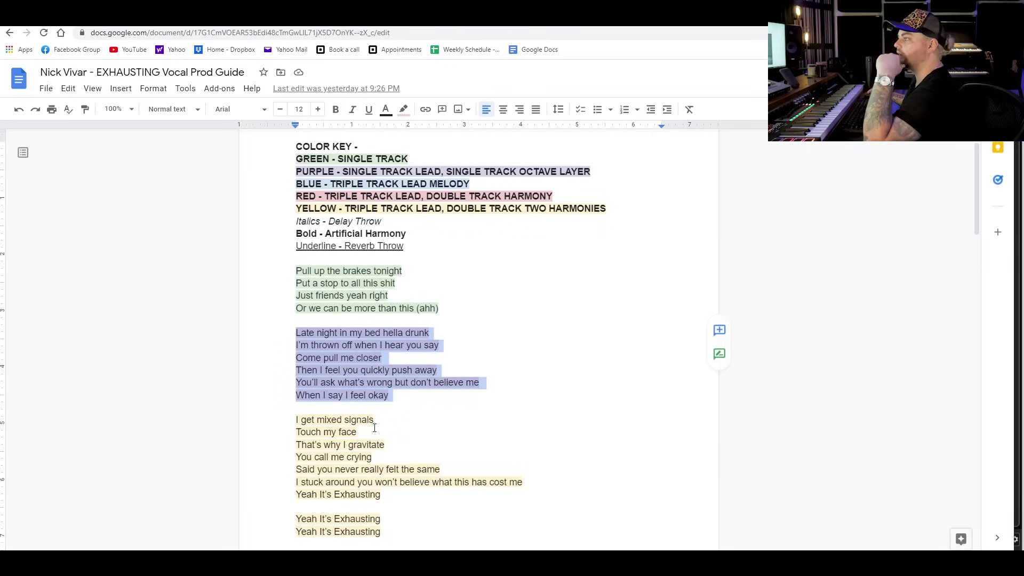
Switch back to the Cubase project, play the song from bar 3, and expand the LEAD Vocals folder.
{"action": "key", "text": "alt+Tab"}
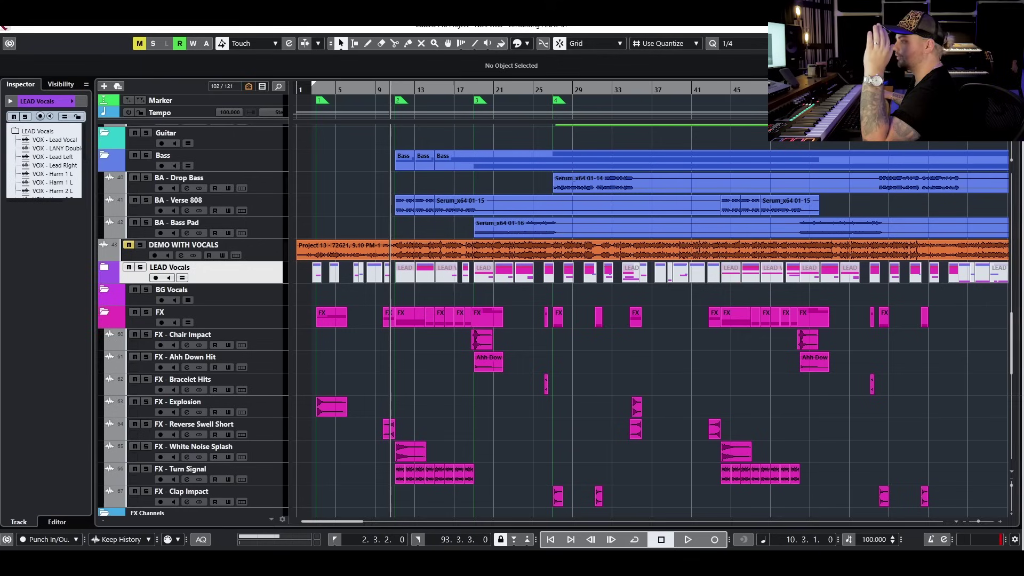
{"action": "left_click_drag", "start_coordinate": [385, 87], "coordinate": [315, 88]}
{"action": "key", "text": "space"}
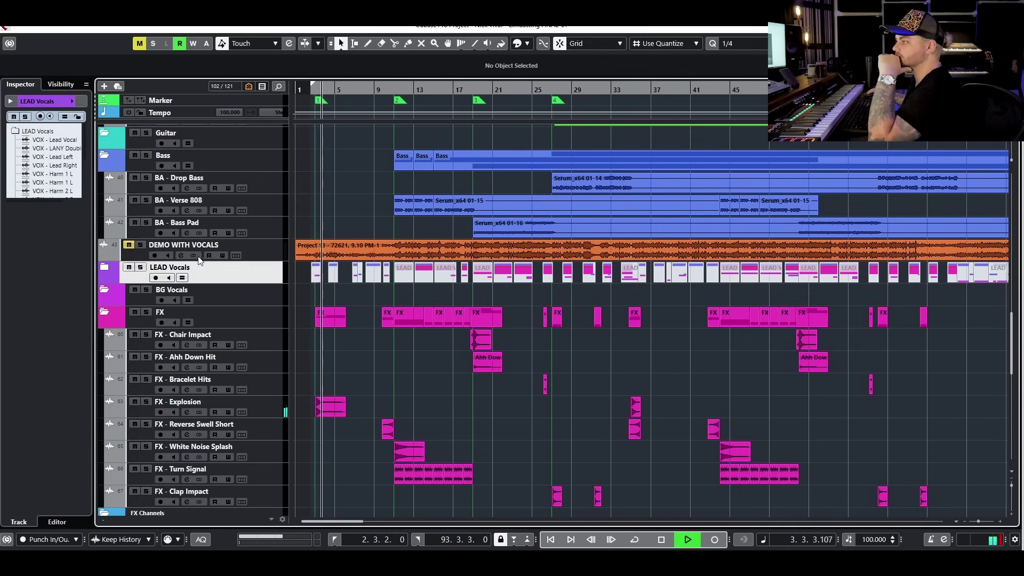
{"action": "left_click", "coordinate": [104, 268]}
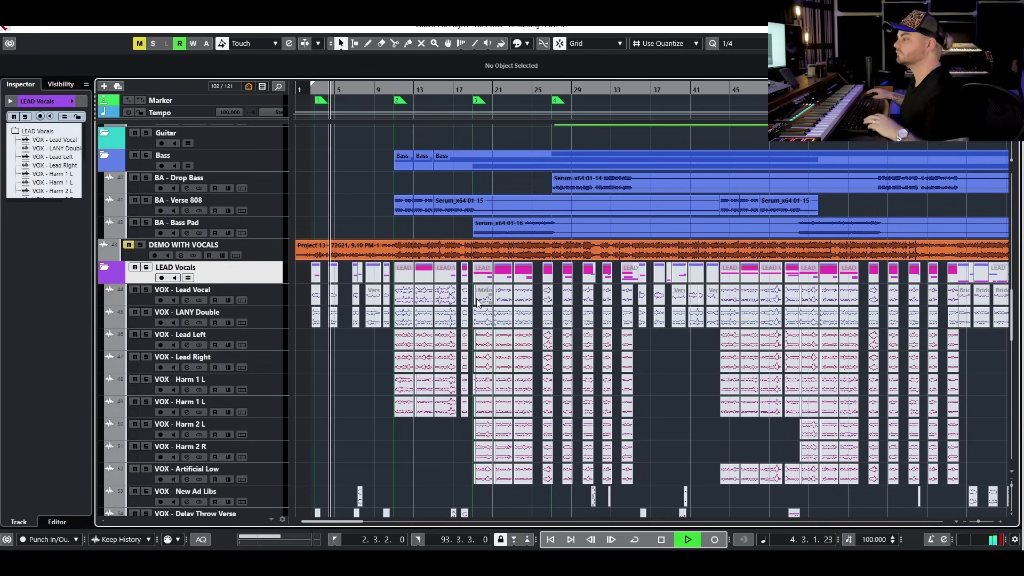
{"action": "key", "text": "g"}
{"action": "key", "text": "space"}
Unmute all clips on the VOX - Lead Vocal track and play the first verse from bar 2, beat 3.
{"action": "left_click_drag", "start_coordinate": [798, 302], "coordinate": [297, 286]}
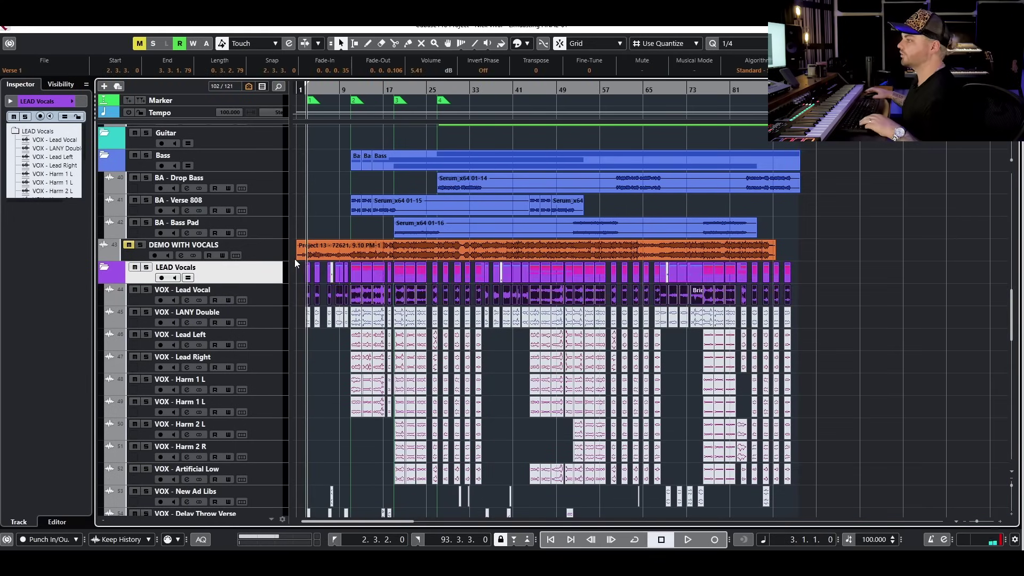
{"action": "key", "text": "h"}
{"action": "key", "text": "h"}
{"action": "key", "text": "h"}
{"action": "key", "text": "h"}
{"action": "left_click", "coordinate": [328, 110]}
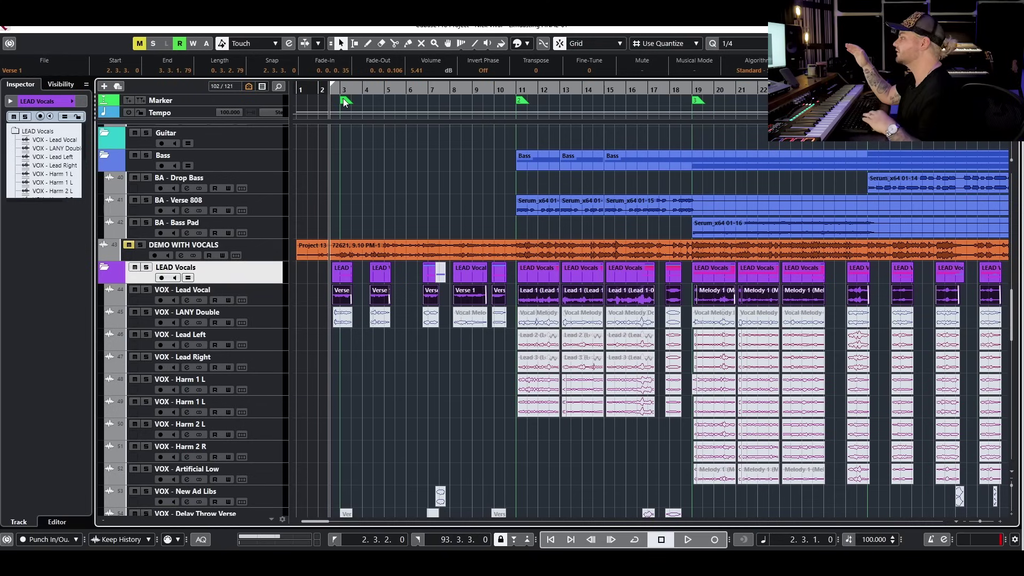
{"action": "key", "text": "space"}
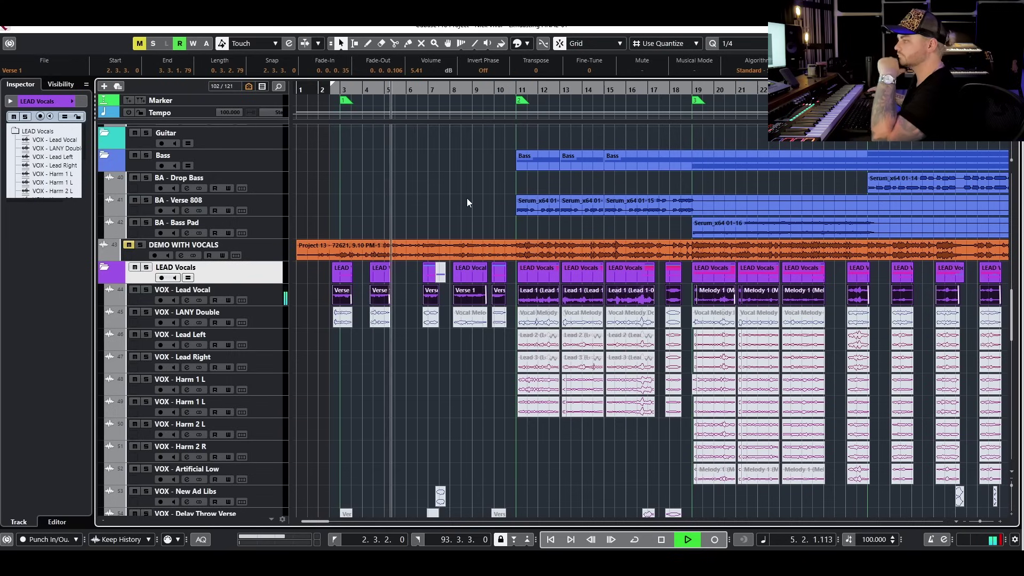
{"action": "key", "text": "space"}
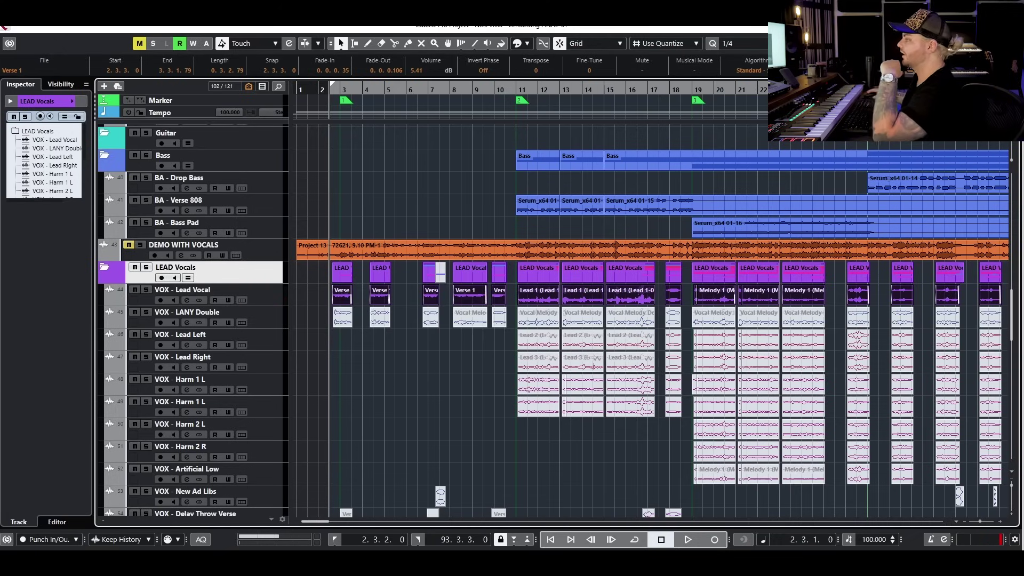
Select the first-verse clips and the rest of the VOX - LANY Double track and unmute them all.
{"action": "left_click_drag", "start_coordinate": [332, 344], "coordinate": [495, 320]}
{"action": "key", "text": "g"}
{"action": "key", "text": "g"}
{"action": "key", "text": "g"}
{"action": "key", "text": "g"}
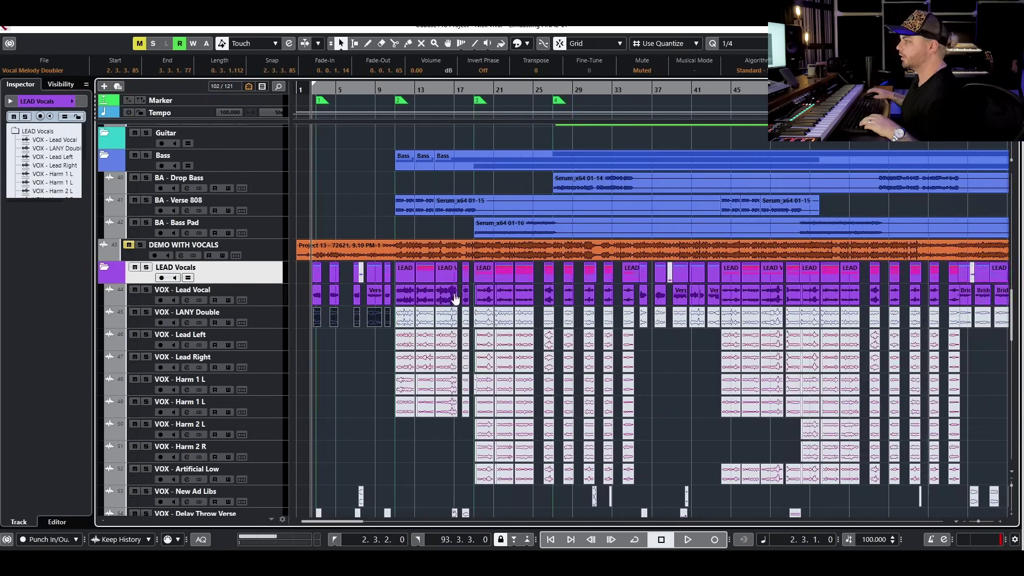
{"action": "left_click_drag", "start_coordinate": [777, 324], "coordinate": [298, 322]}
Solo the VOX - LANY Double track and play its first verse phrase from bar 2, beat 3.
{"action": "key", "text": "h"}
{"action": "key", "text": "h"}
{"action": "key", "text": "h"}
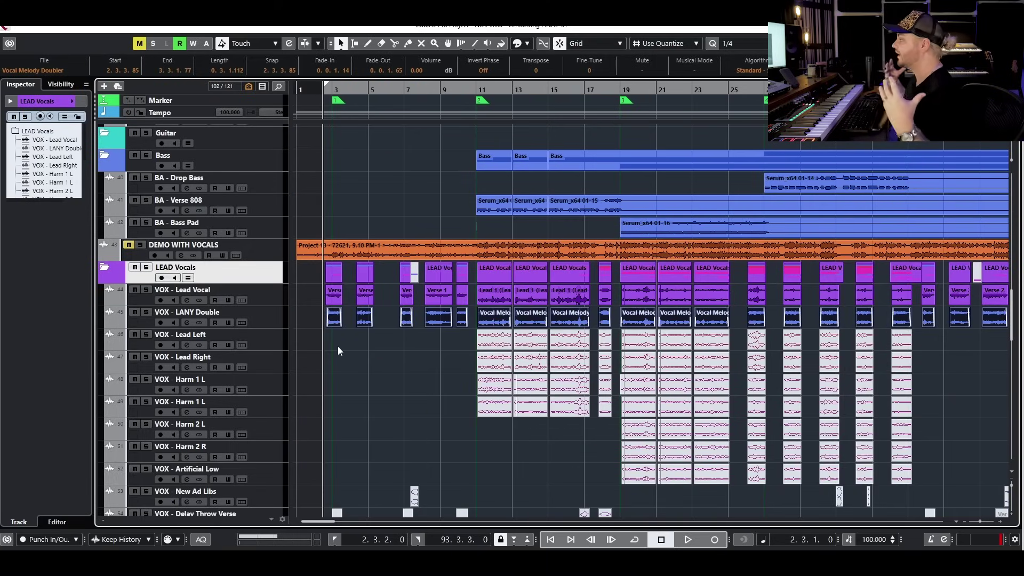
{"action": "left_click", "coordinate": [143, 311]}
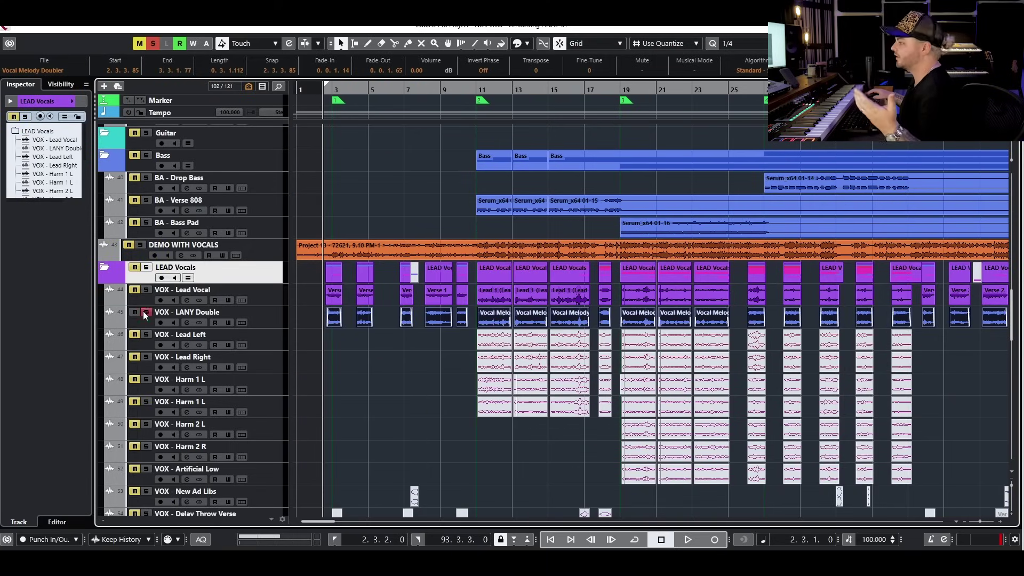
{"action": "left_click", "coordinate": [270, 319]}
{"action": "key", "text": "space"}
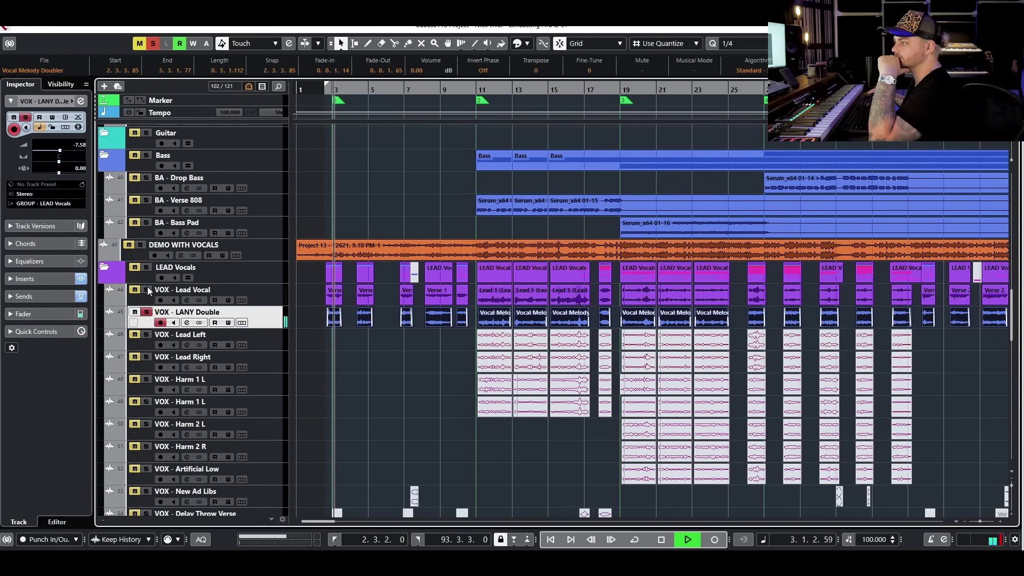
{"action": "key", "text": "space"}
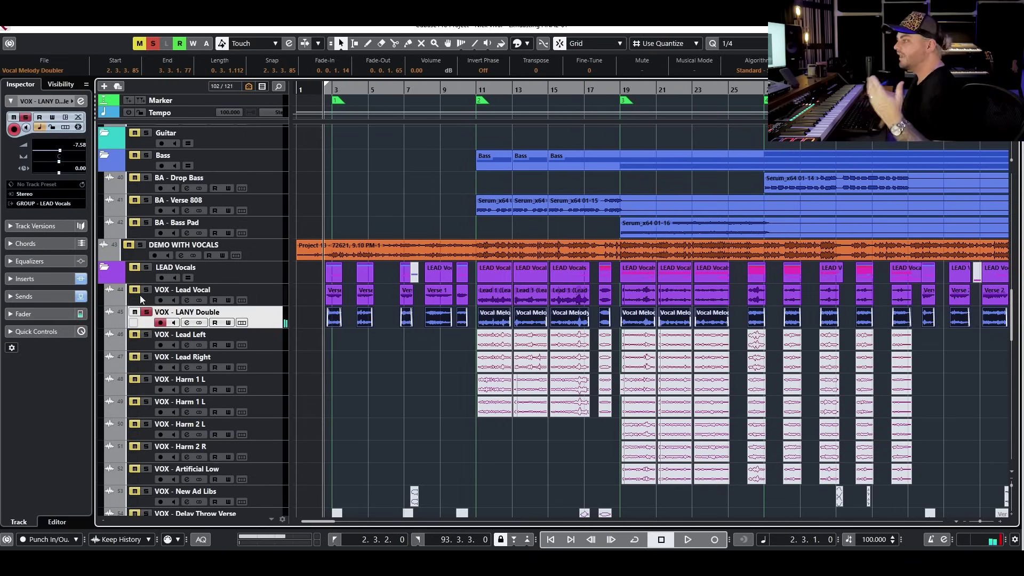
Solo VOX - Lead Vocal together with VOX - LANY Double, and clear the solos on both tracks.
{"action": "left_click", "coordinate": [146, 289]}
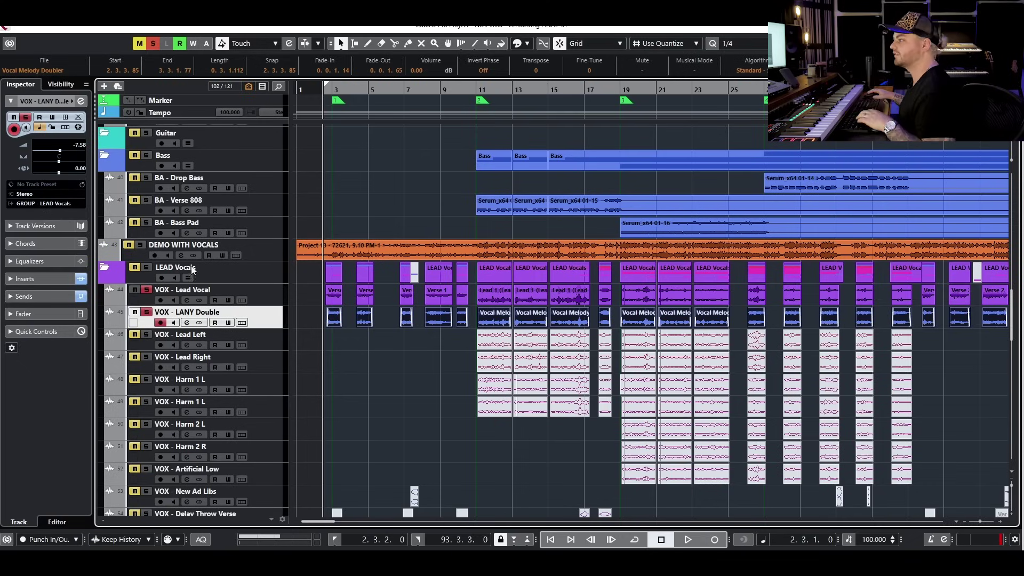
{"action": "left_click", "coordinate": [146, 312]}
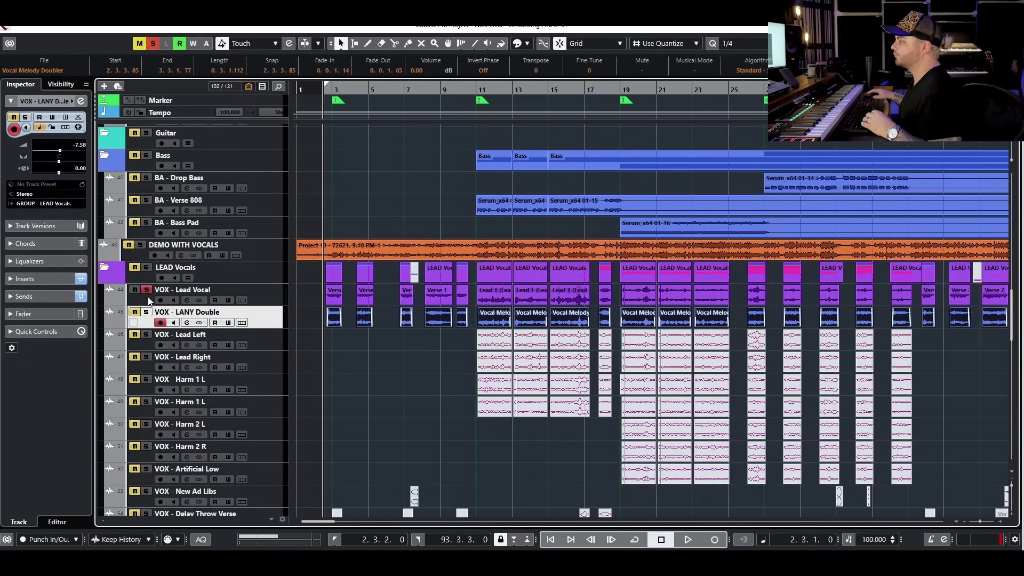
{"action": "left_click", "coordinate": [146, 290]}
Play the first verse from bar 2, beat 3 with the lead vocal and LANY double in the full mix, with no clips selected.
{"action": "key", "text": "g"}
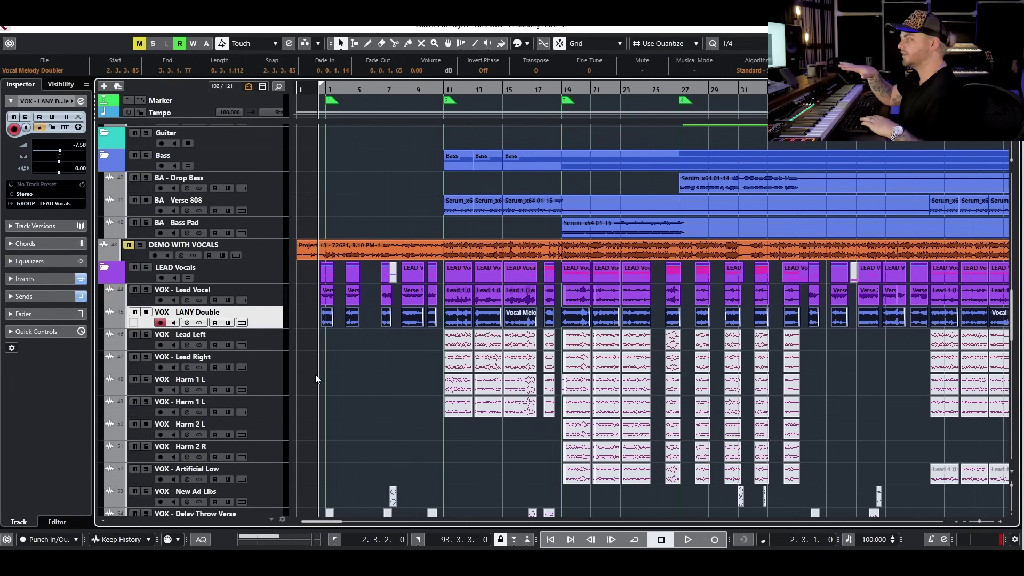
{"action": "key", "text": "space"}
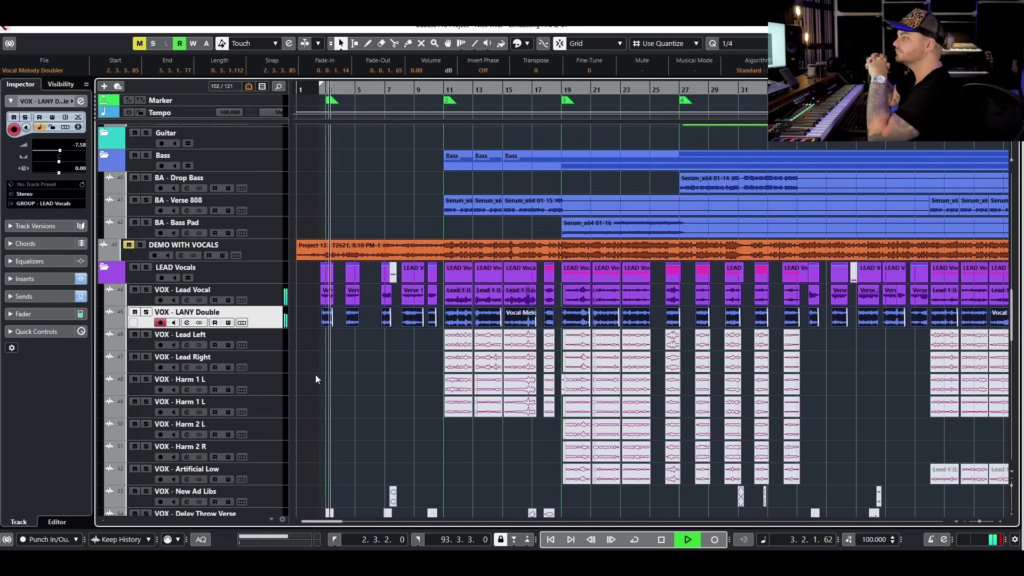
{"action": "left_click", "coordinate": [432, 376]}
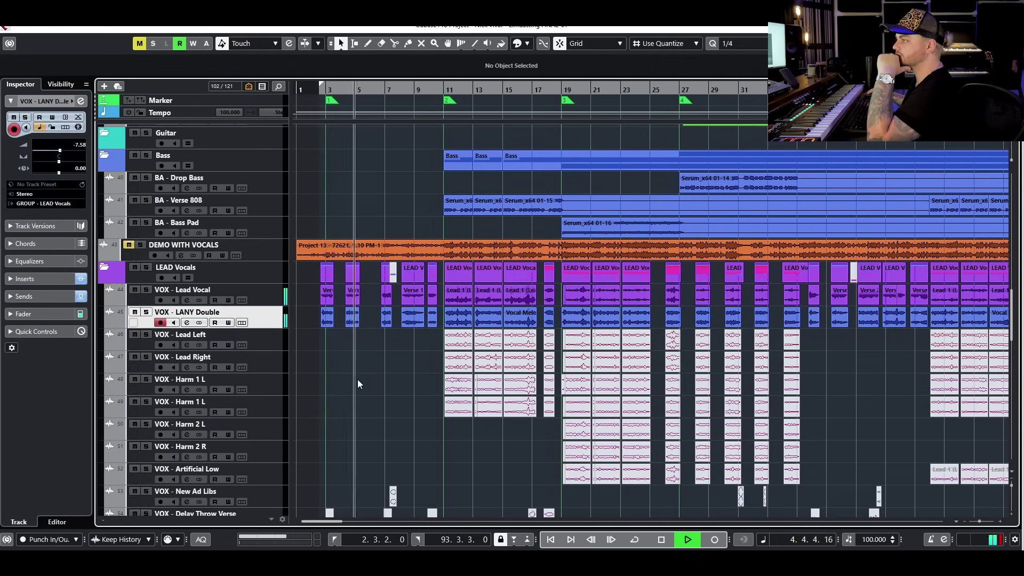
{"action": "scroll", "coordinate": [375, 382], "scroll_direction": "down", "scroll_amount": 3}
{"action": "scroll", "coordinate": [375, 377], "scroll_direction": "up", "scroll_amount": 3}
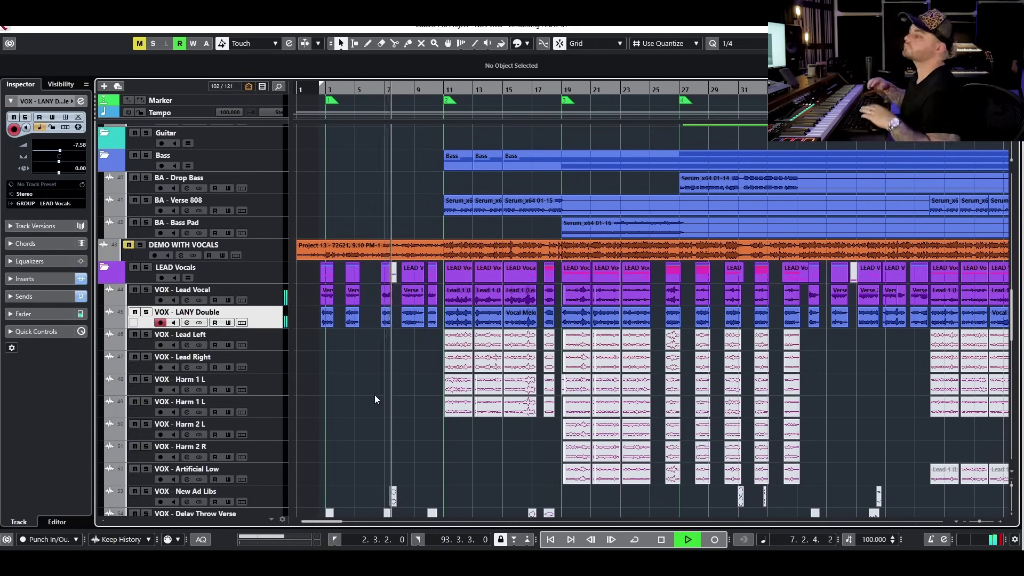
{"action": "key", "text": "space"}
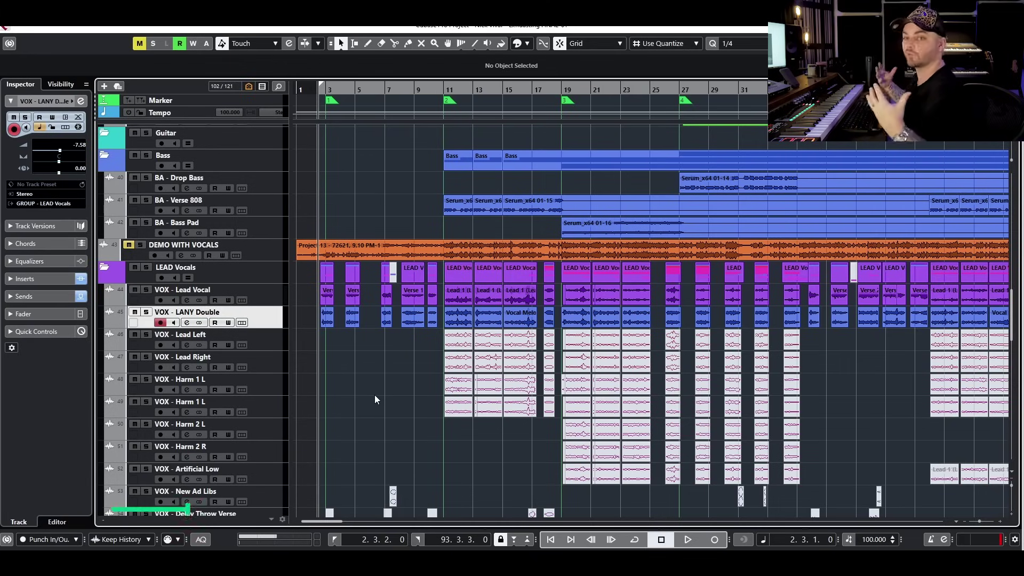
Review the vocal layers across the whole song and switch to the vocal production guide in Google Docs.
{"action": "key", "text": "g"}
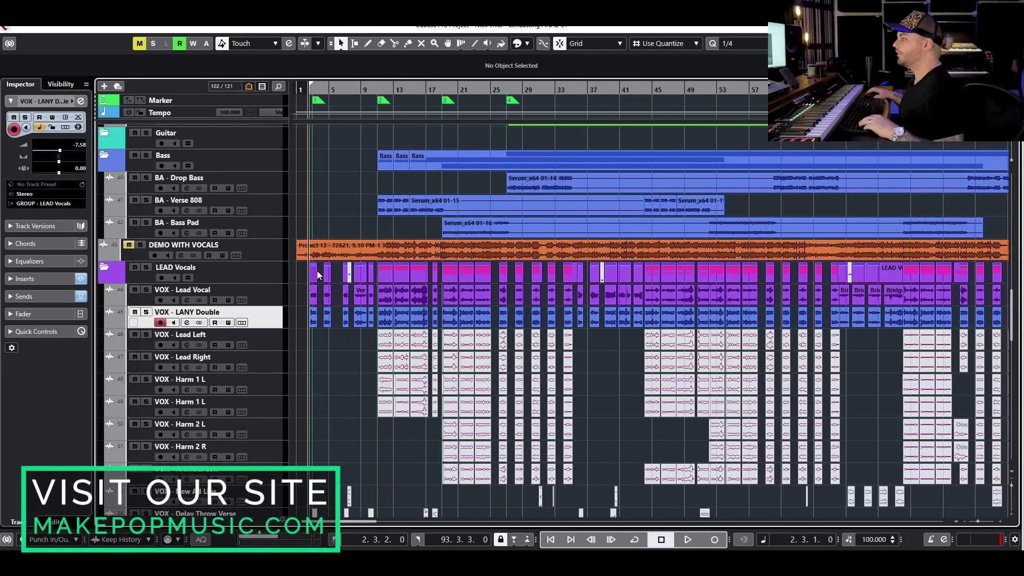
{"action": "key", "text": "g"}
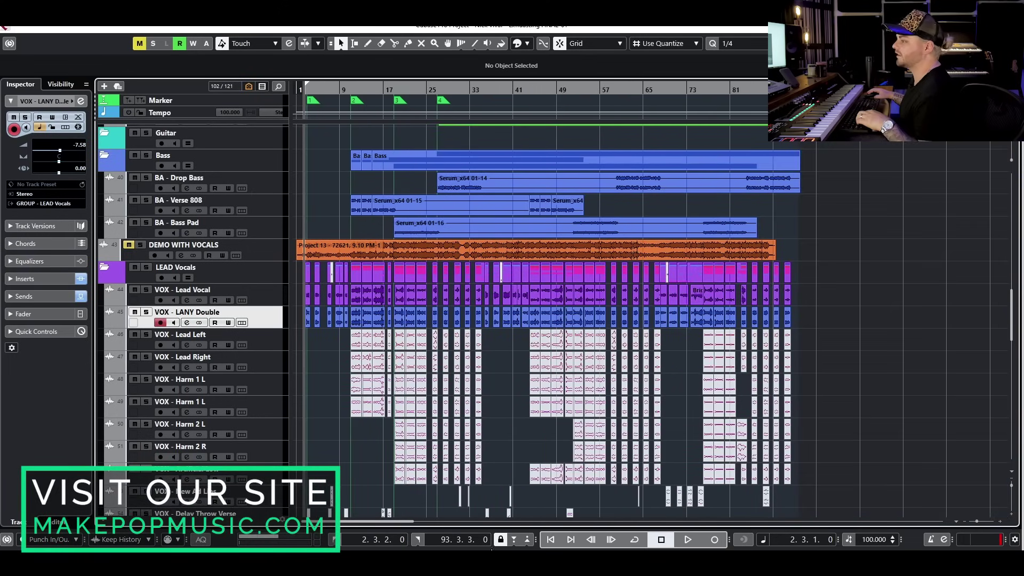
{"action": "key", "text": "alt+Tab"}
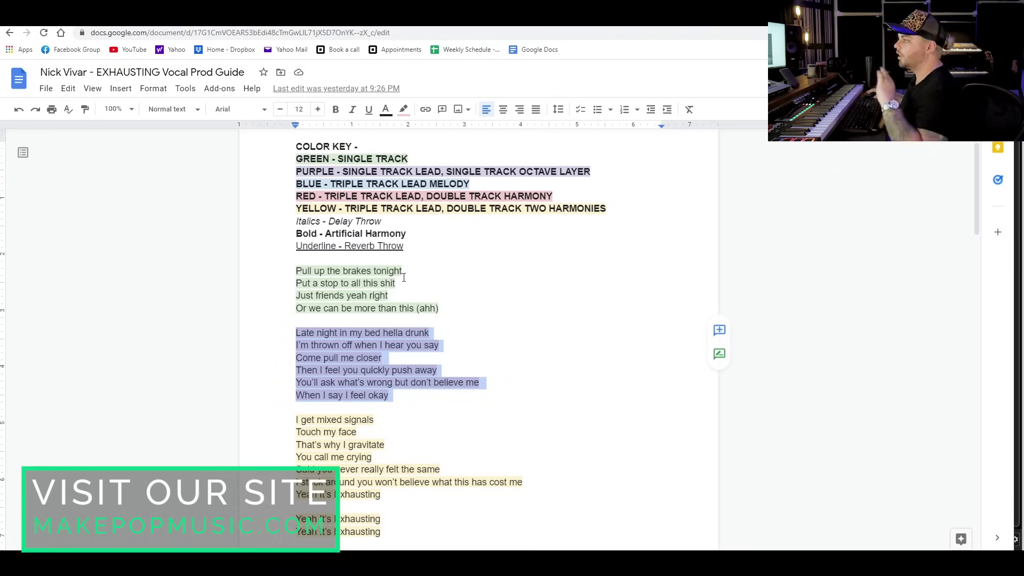
Review the color key and the highlighted lyric sections in the vocal production guide, then return to the Cubase project.
{"action": "left_click", "coordinate": [402, 158]}
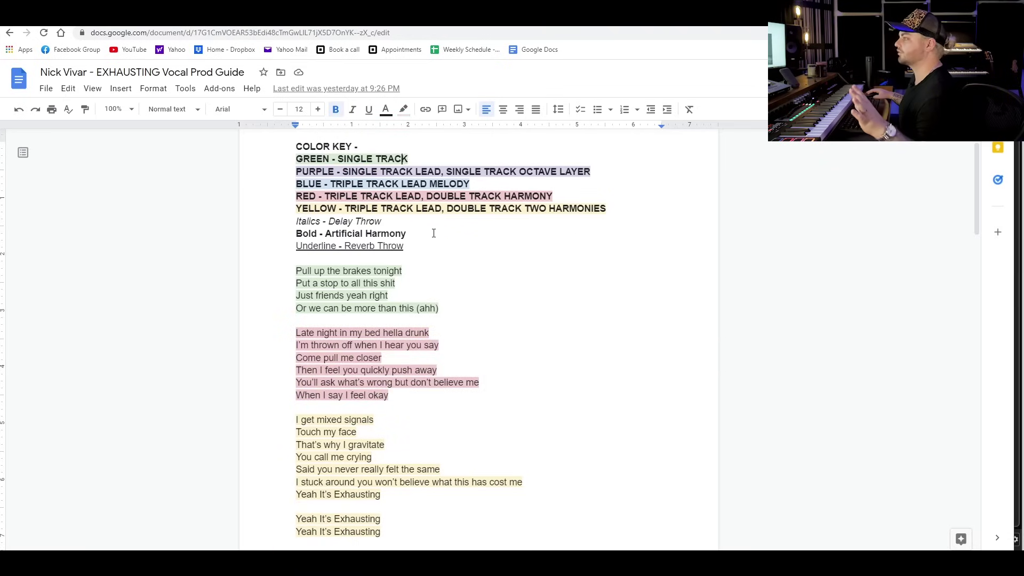
{"action": "scroll", "coordinate": [430, 264], "scroll_direction": "down", "scroll_amount": 2}
{"action": "scroll", "coordinate": [367, 394], "scroll_direction": "down", "scroll_amount": 10}
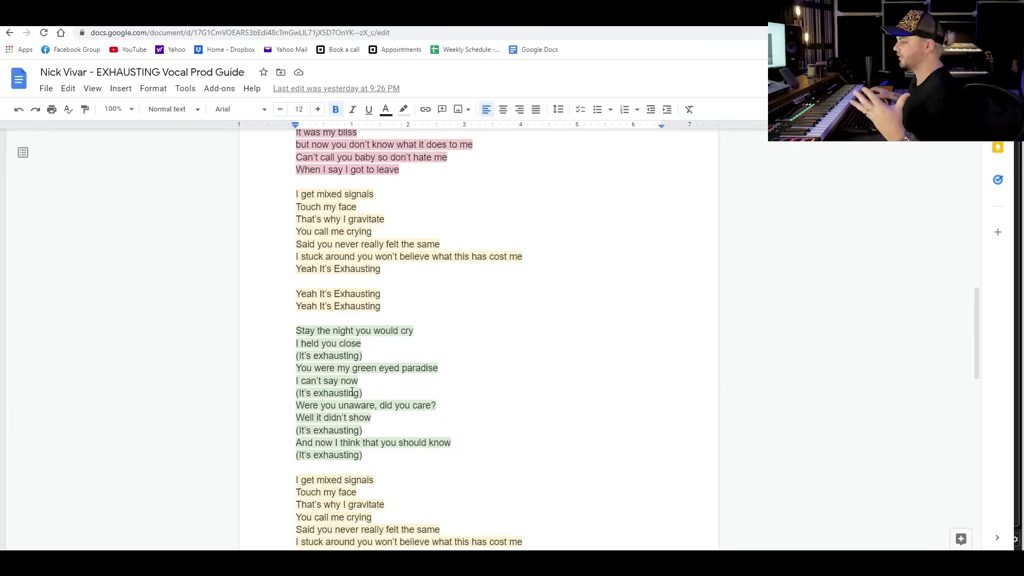
{"action": "scroll", "coordinate": [366, 405], "scroll_direction": "up", "scroll_amount": 12}
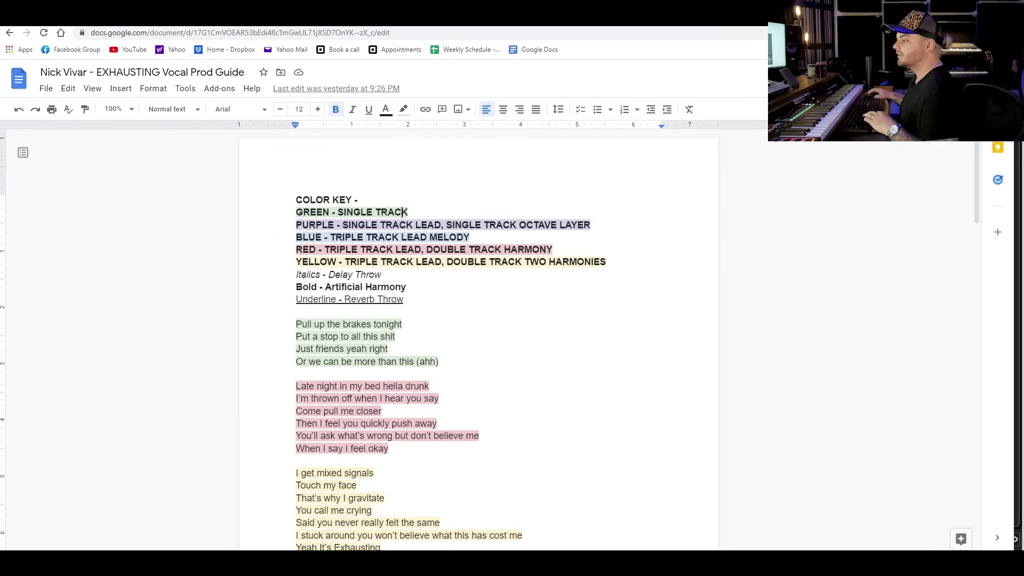
{"action": "mouse_move", "coordinate": [300, 564]}
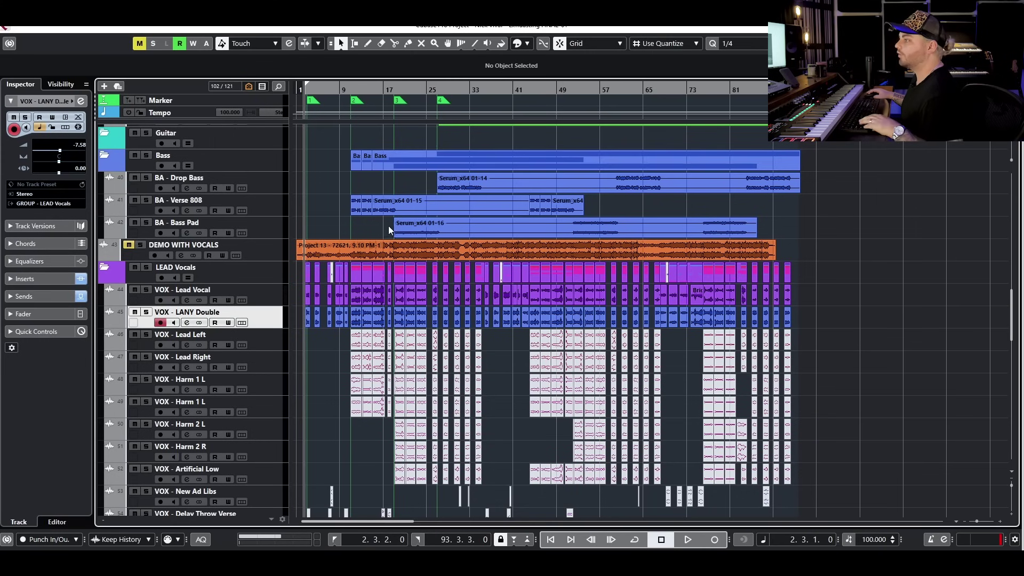
Play the section from bar 10, beat 2 with only the lead vocal and LANY double active in the full mix.
{"action": "scroll", "coordinate": [379, 240], "scroll_direction": "up", "scroll_amount": 2}
{"action": "scroll", "coordinate": [342, 102], "scroll_direction": "left", "scroll_amount": 3}
{"action": "left_click", "coordinate": [394, 89]}
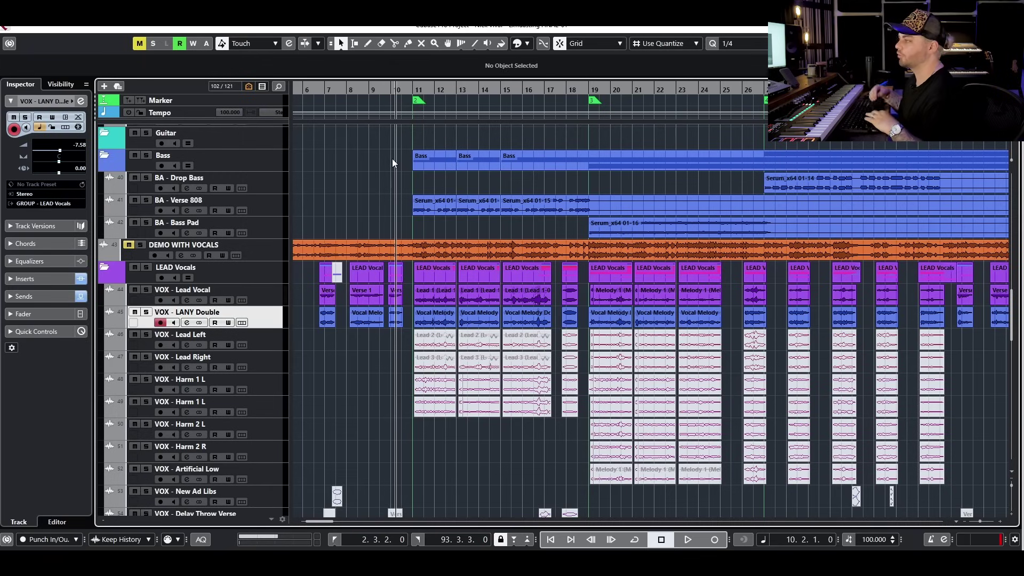
{"action": "key", "text": "space"}
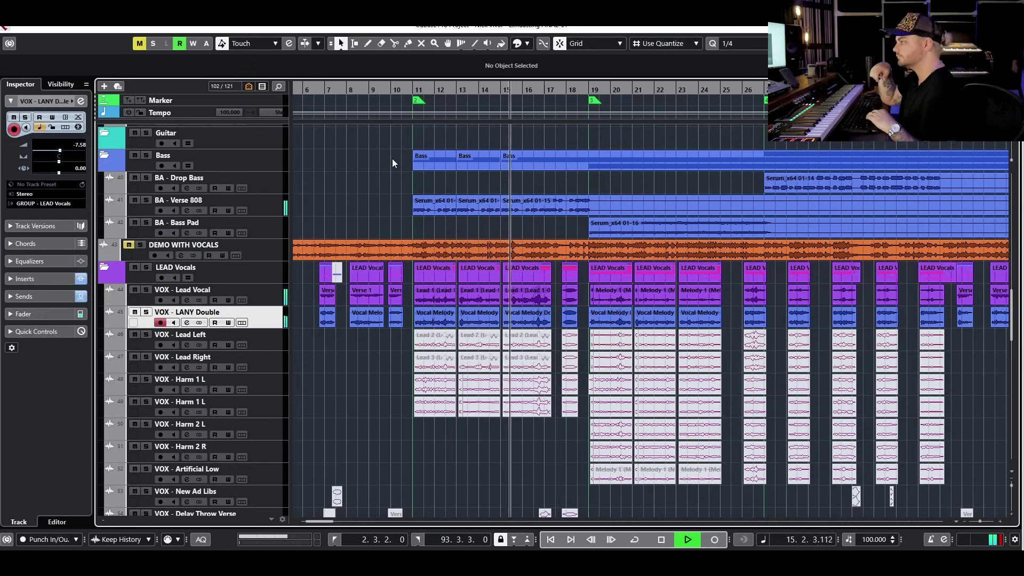
{"action": "key", "text": "space"}
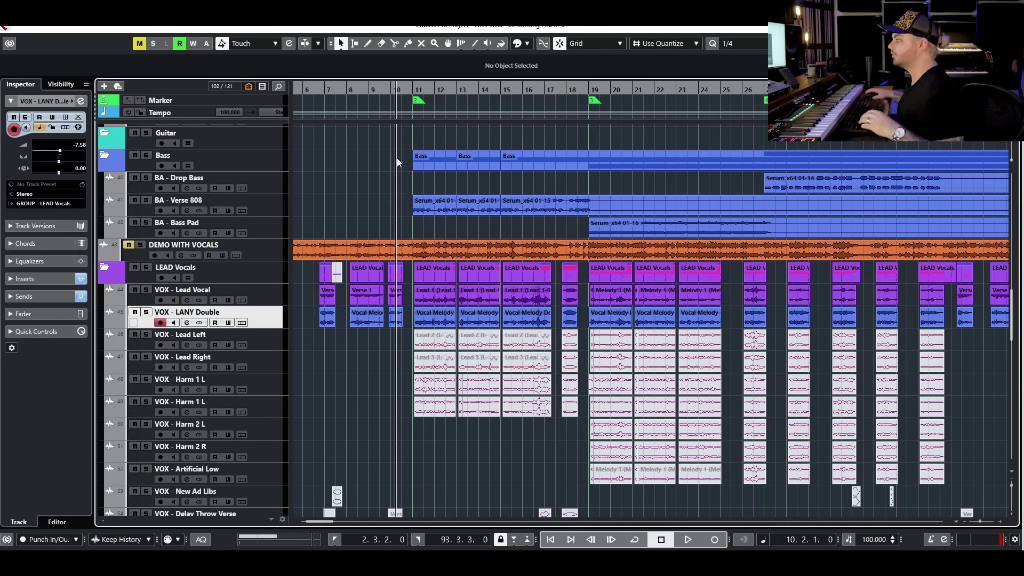
Unmute all clips on the VOX - Lead Left and VOX - Lead Right tracks across the whole song.
{"action": "key", "text": "g"}
{"action": "key", "text": "g"}
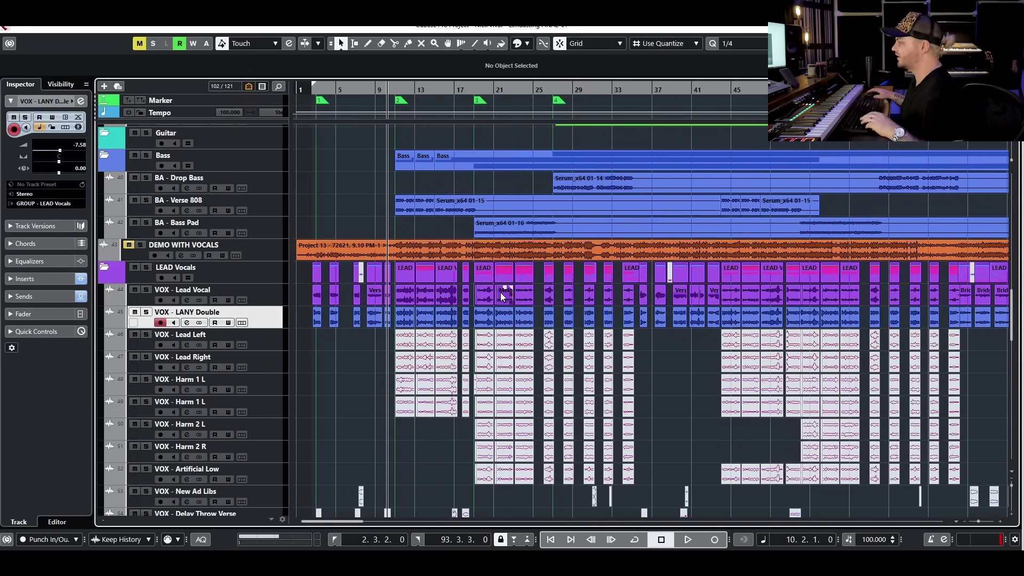
{"action": "key", "text": "h"}
{"action": "key", "text": "h"}
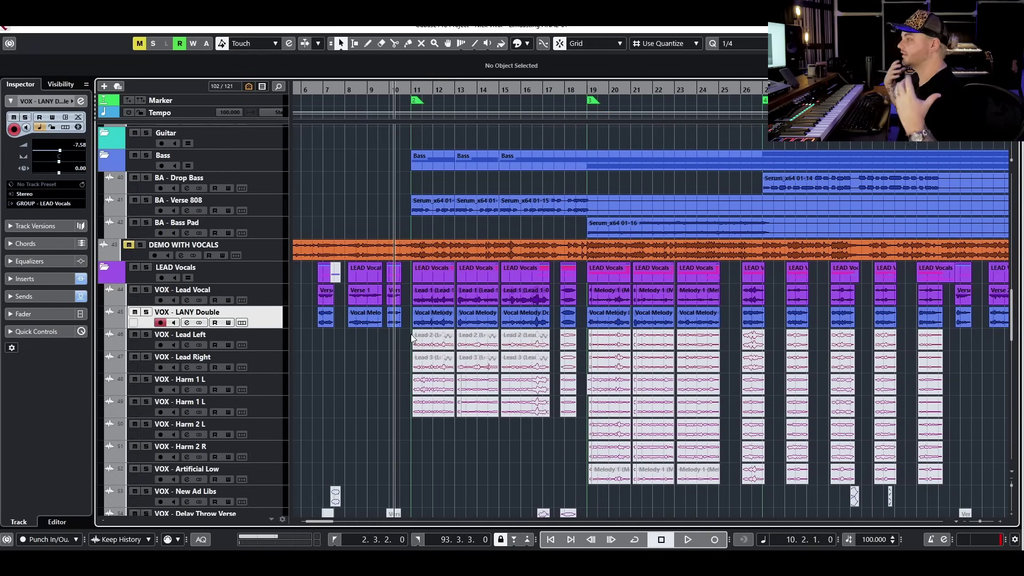
{"action": "key", "text": "g"}
{"action": "key", "text": "g"}
{"action": "key", "text": "g"}
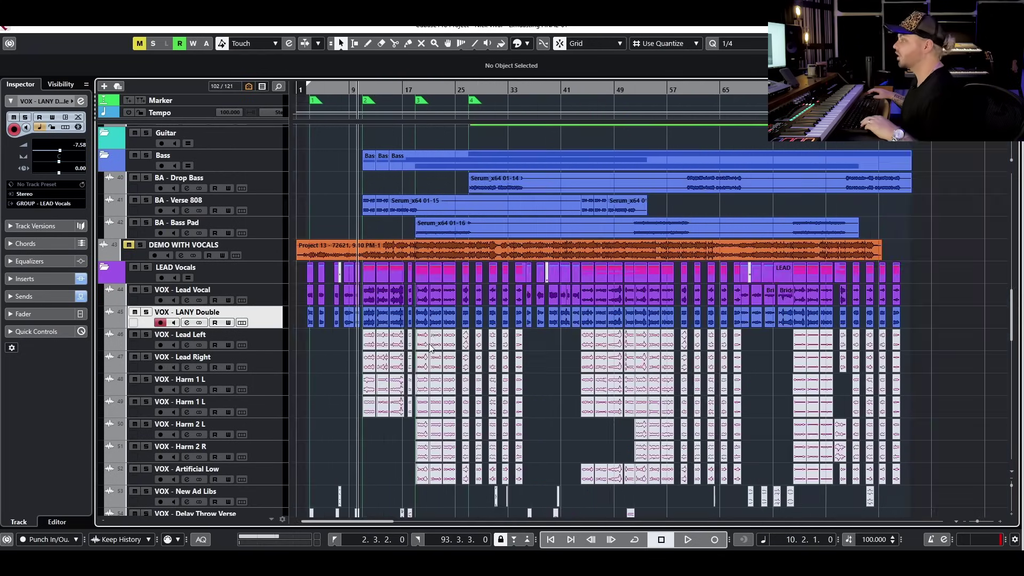
{"action": "left_click_drag", "start_coordinate": [808, 336], "coordinate": [307, 359]}
{"action": "key", "text": "h"}
{"action": "key", "text": "h"}
{"action": "key", "text": "h"}
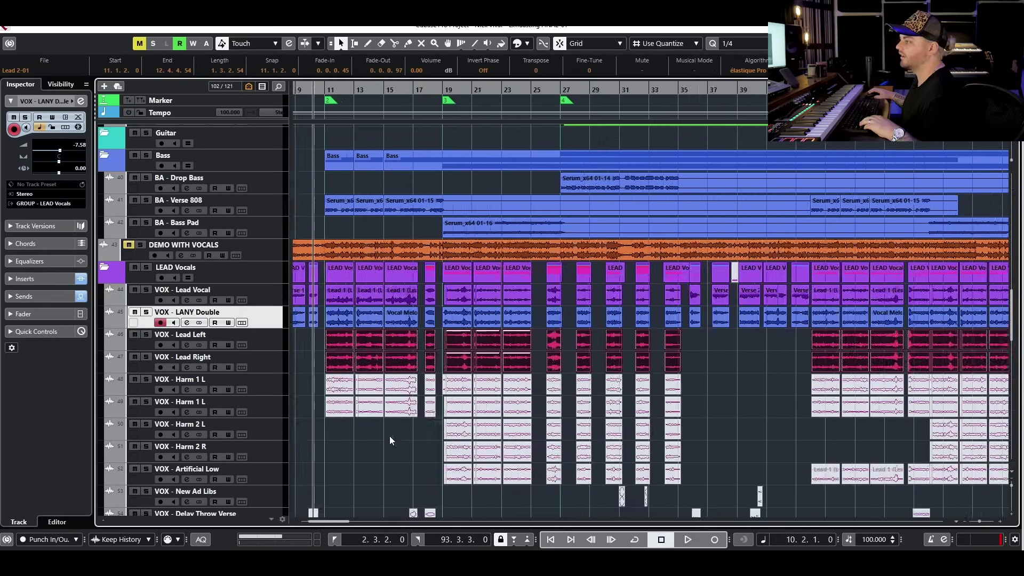
Clear the clip selection, solo the VOX - Lead Left track and play it from bar 10, beat 2.
{"action": "left_click", "coordinate": [255, 335]}
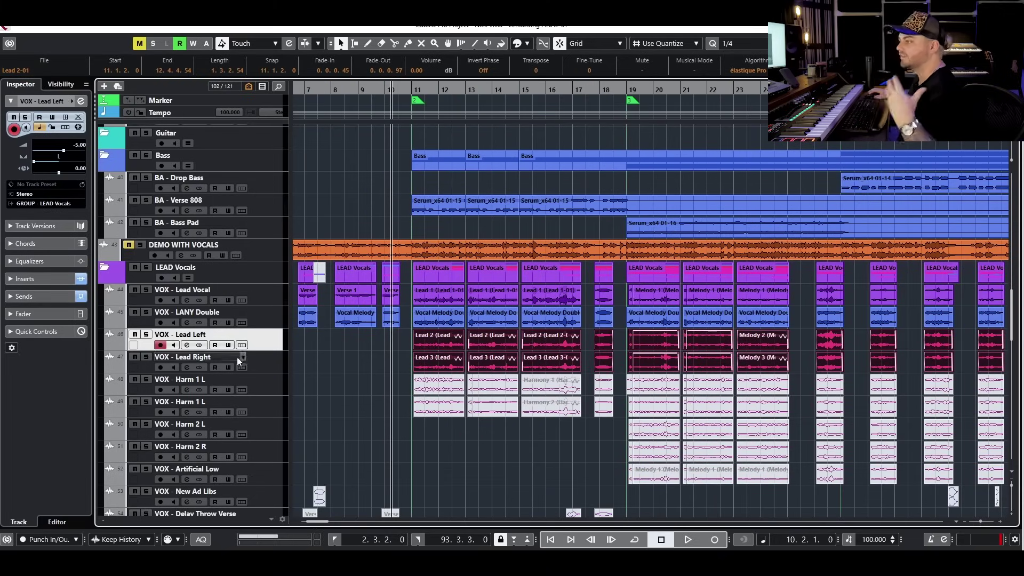
{"action": "right_click", "coordinate": [152, 539]}
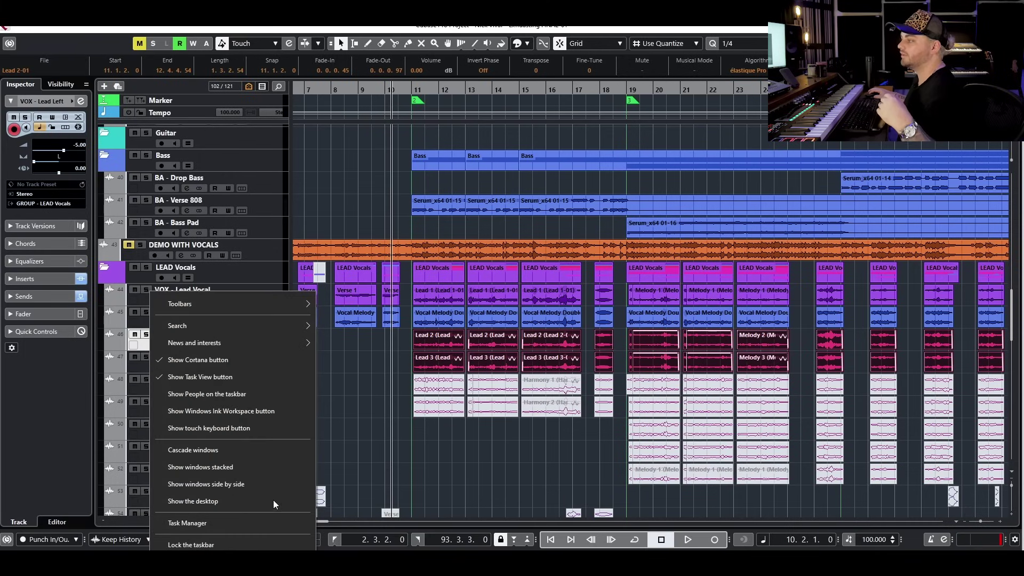
{"action": "left_click", "coordinate": [354, 460]}
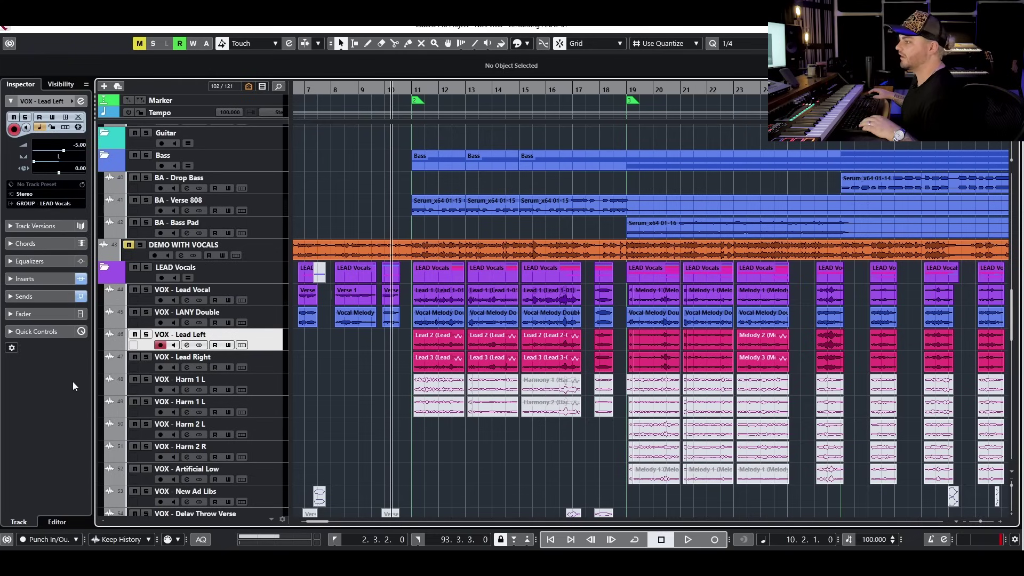
{"action": "left_click", "coordinate": [146, 334]}
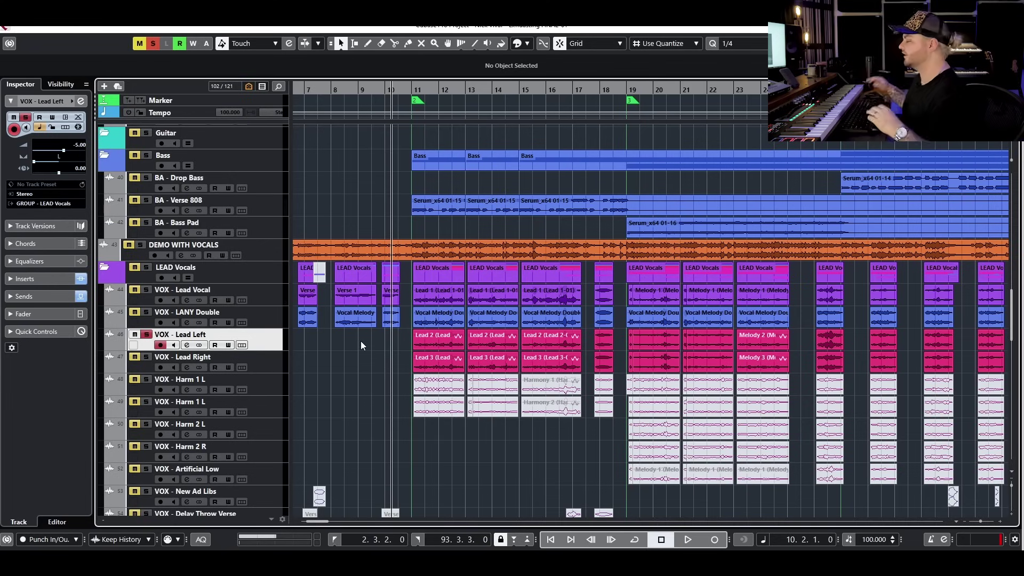
{"action": "key", "text": "space"}
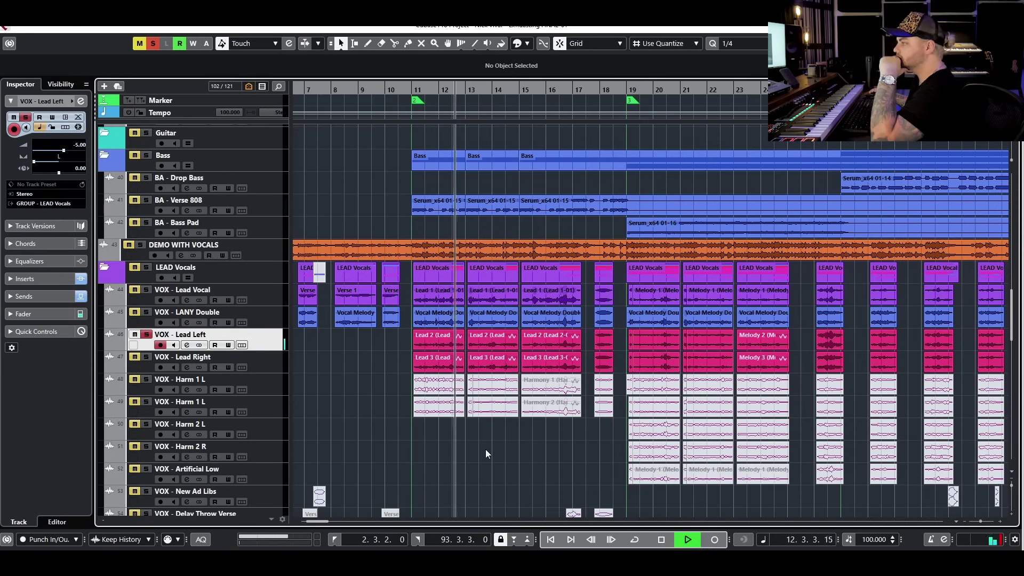
{"action": "key", "text": "space"}
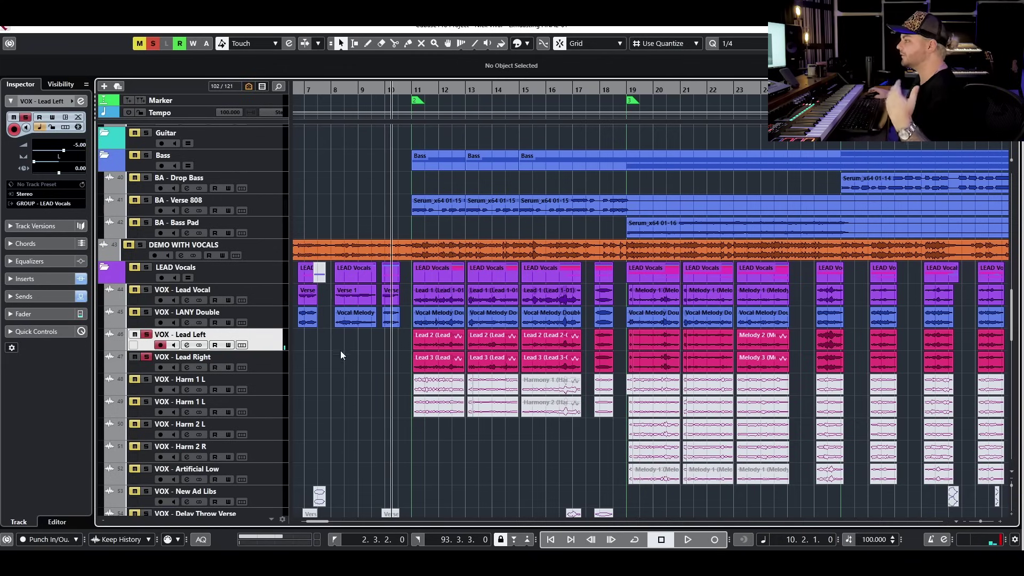
Compare the panning of VOX - Lead Right and VOX - Lead Left and play the soloed pair from bar 10, beat 2.
{"action": "left_click", "coordinate": [263, 367]}
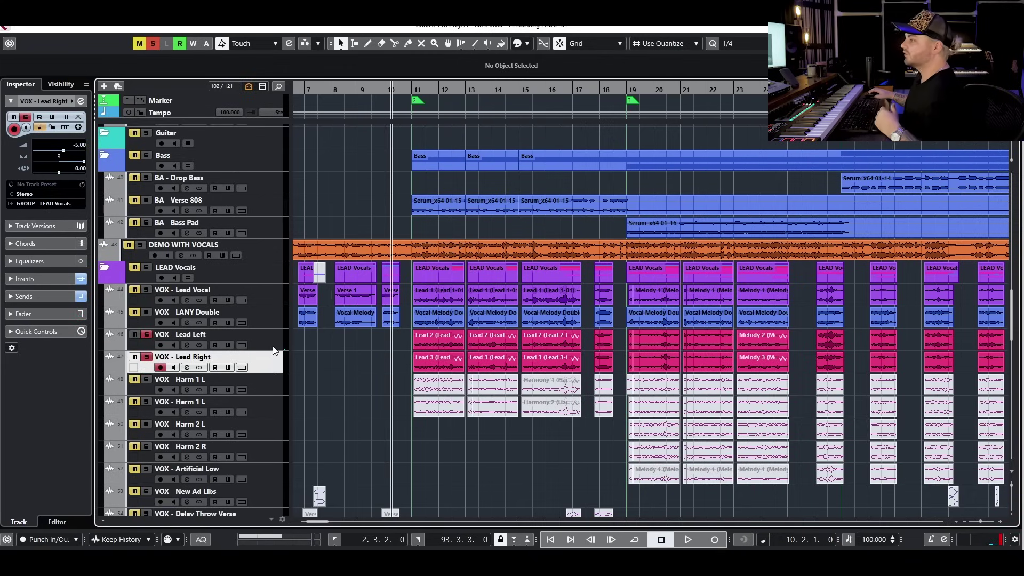
{"action": "left_click", "coordinate": [266, 343]}
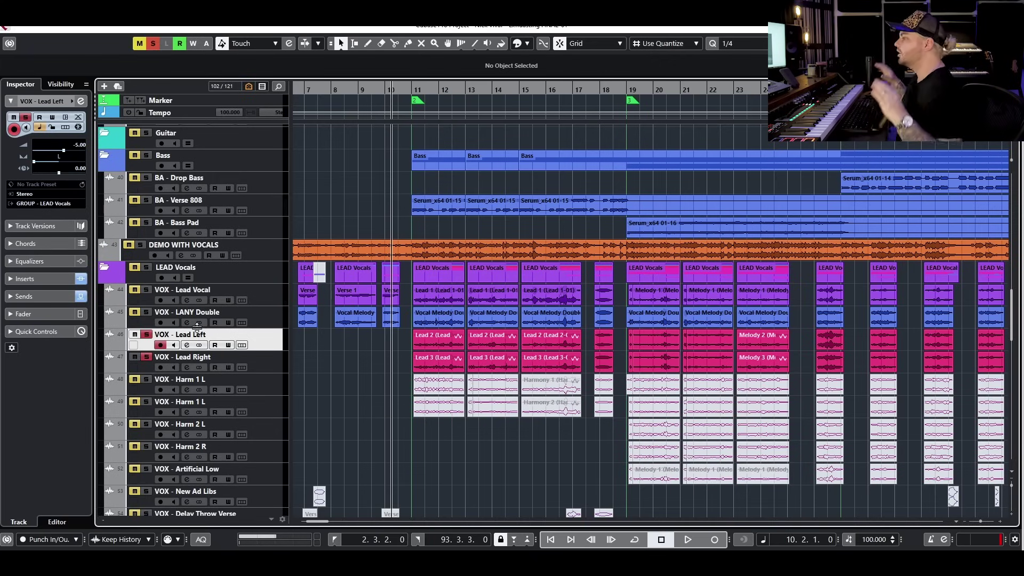
{"action": "scroll", "coordinate": [320, 376], "scroll_direction": "down", "scroll_amount": 4}
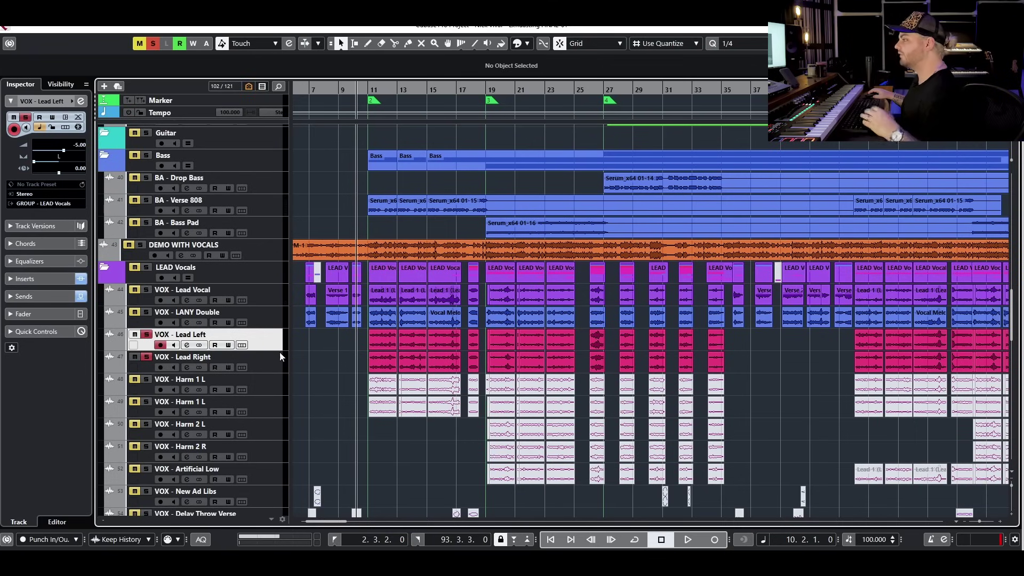
{"action": "key", "text": "space"}
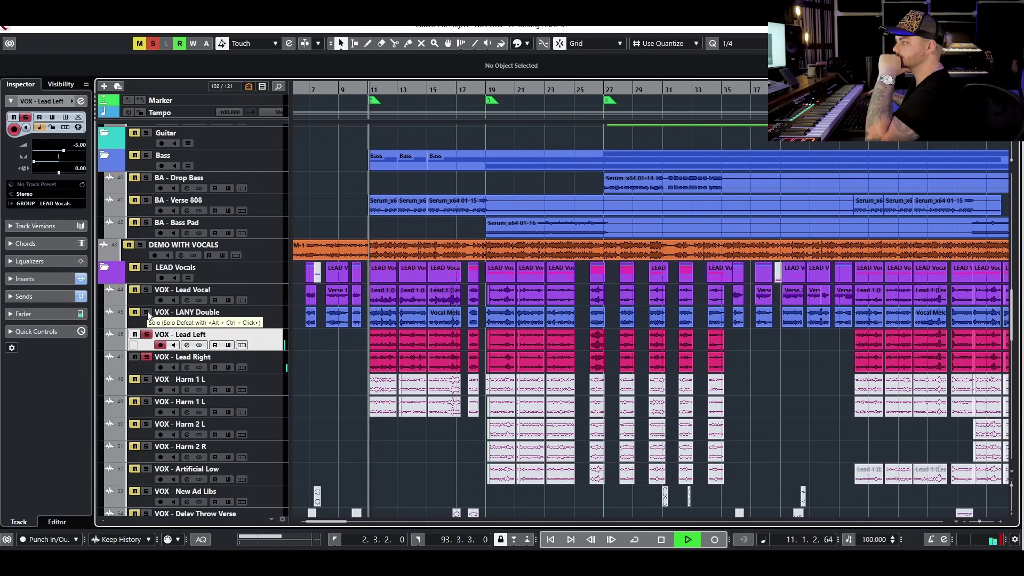
{"action": "scroll", "coordinate": [345, 346], "scroll_direction": "up", "scroll_amount": 4}
{"action": "scroll", "coordinate": [345, 348], "scroll_direction": "up", "scroll_amount": 3}
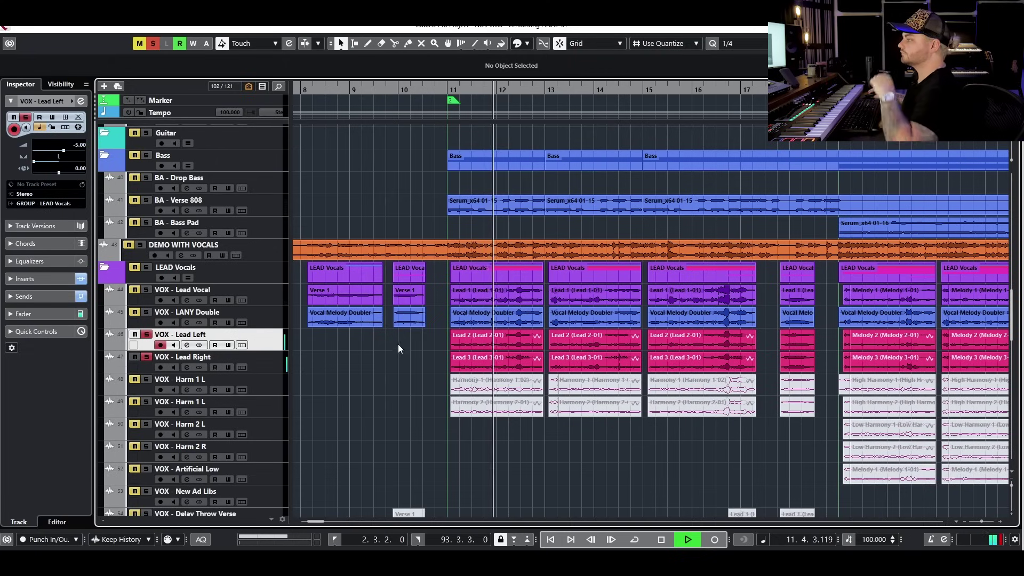
{"action": "key", "text": "space"}
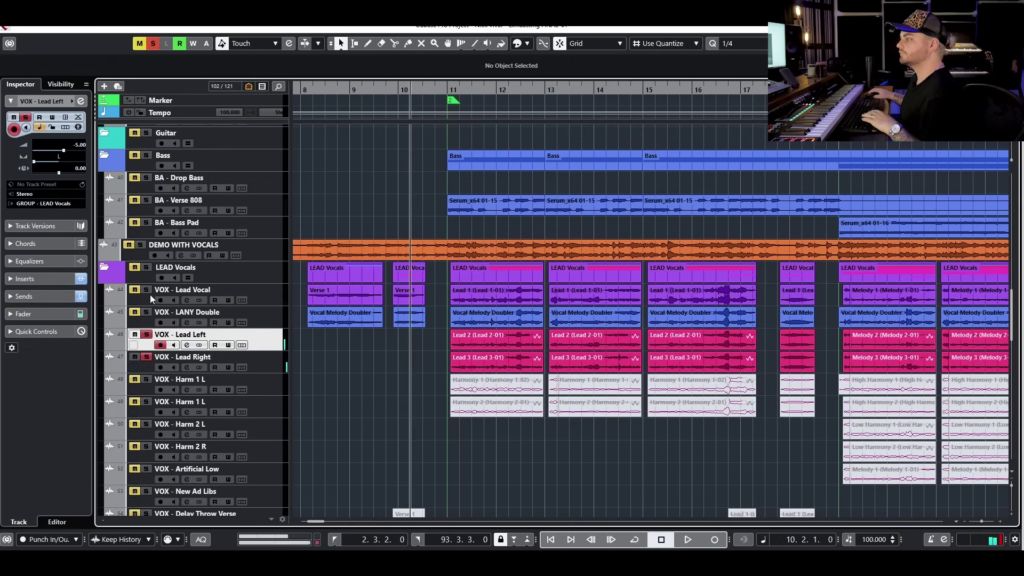
Clear the solos on VOX - Lead Left and VOX - Lead Right and play the full mix from bar 10, beat 2.
{"action": "left_click", "coordinate": [146, 334]}
{"action": "left_click", "coordinate": [146, 357]}
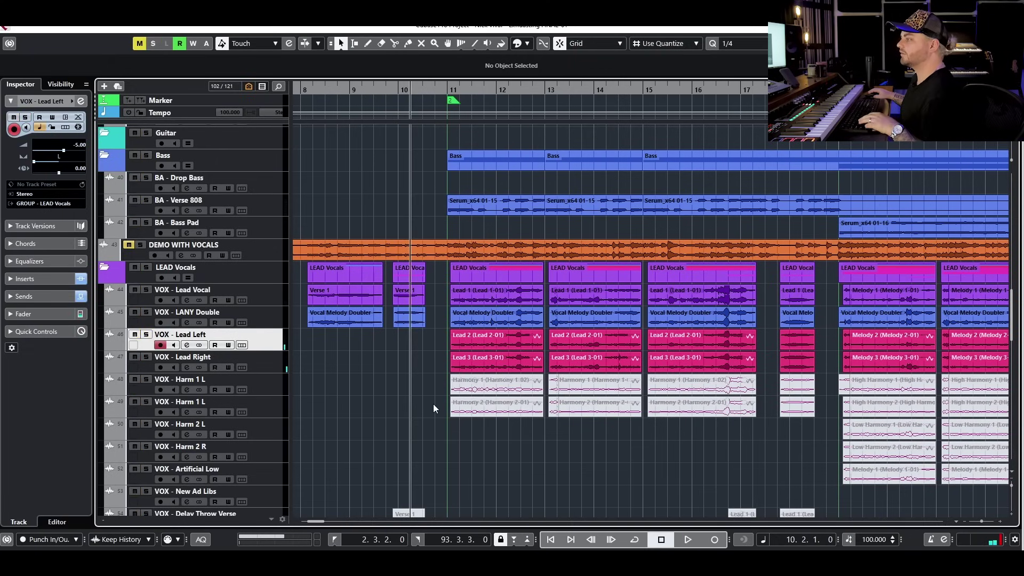
{"action": "scroll", "coordinate": [431, 406], "scroll_direction": "down", "scroll_amount": 6}
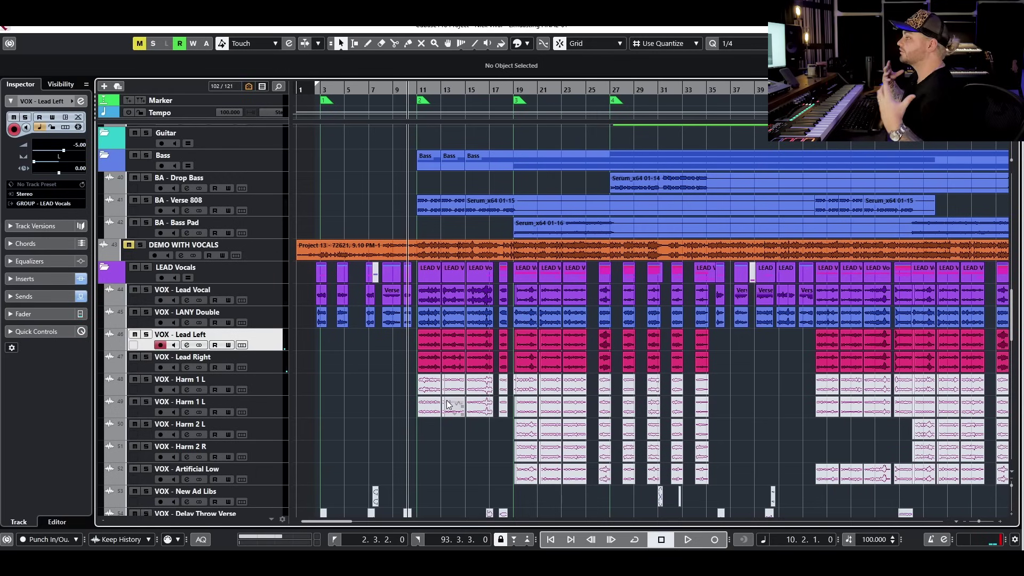
{"action": "scroll", "coordinate": [342, 257], "scroll_direction": "up", "scroll_amount": 3}
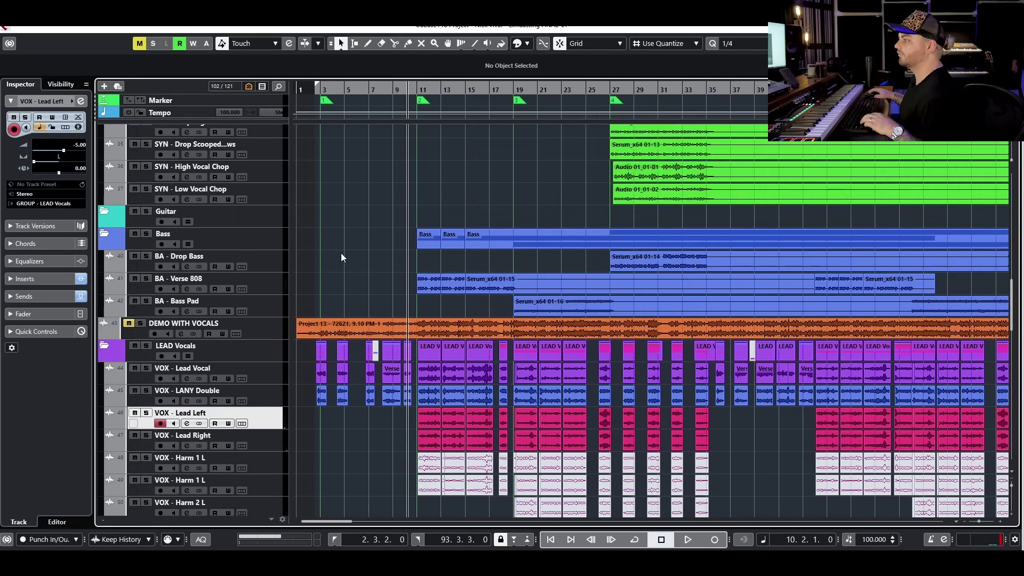
{"action": "key", "text": "space"}
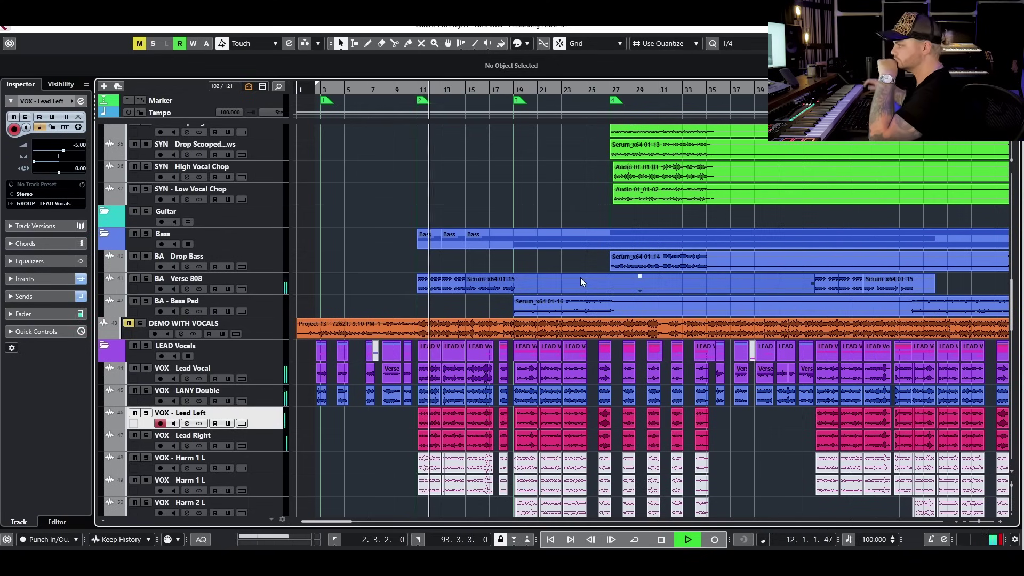
{"action": "key", "text": "space"}
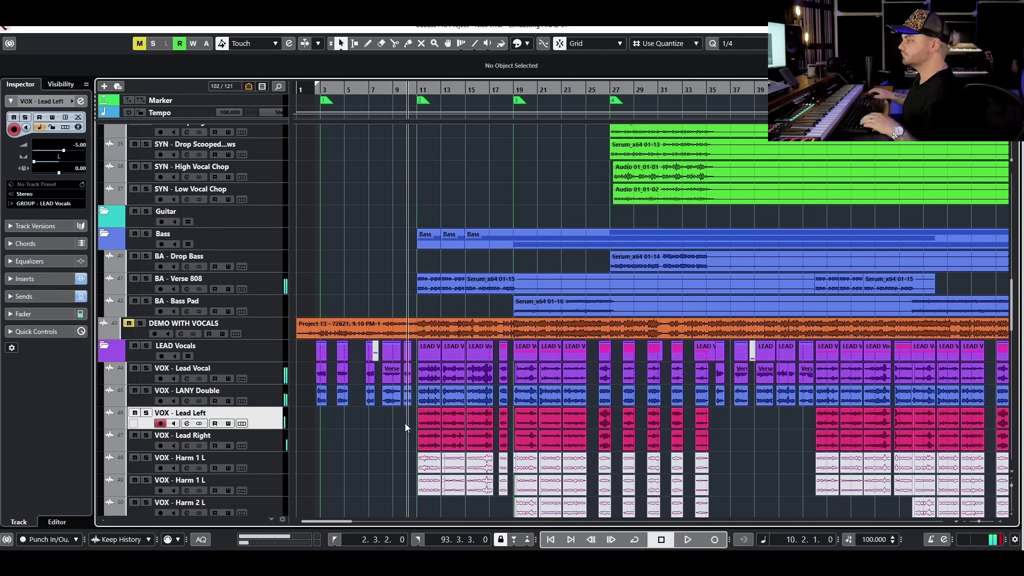
Mute the three clips between bars 11 and 17 on both VOX - Lead Left and VOX - Lead Right.
{"action": "key", "text": "h"}
{"action": "key", "text": "h"}
{"action": "key", "text": "g"}
{"action": "left_click_drag", "start_coordinate": [405, 408], "coordinate": [643, 433]}
{"action": "key", "text": "shift+m"}
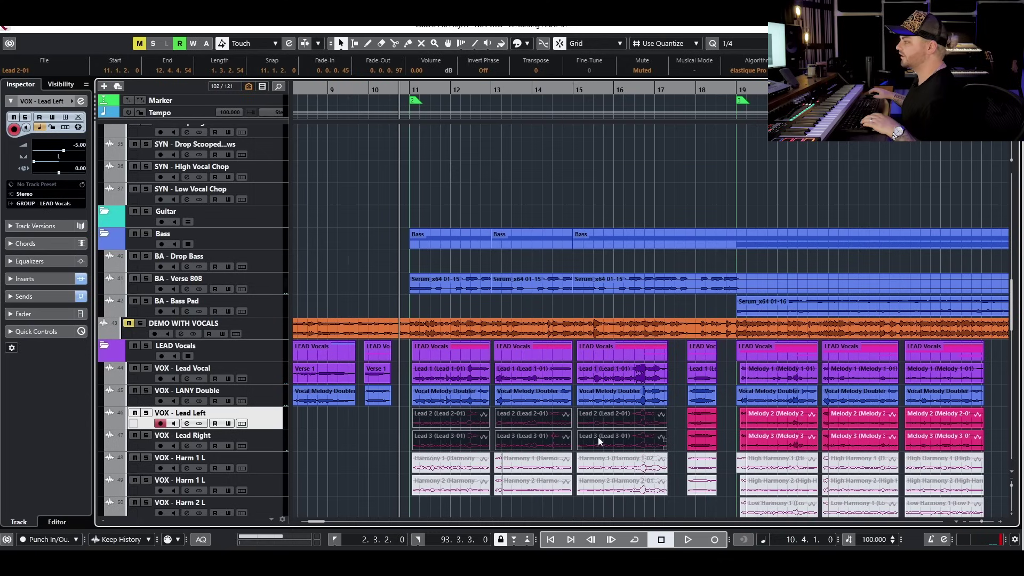
Play from bar 10, beat 4 and unmute the bar 11 to 17 Lead Left and Lead Right clips during playback.
{"action": "left_click", "coordinate": [373, 418]}
{"action": "key", "text": "space"}
{"action": "left_click_drag", "start_coordinate": [375, 418], "coordinate": [635, 420]}
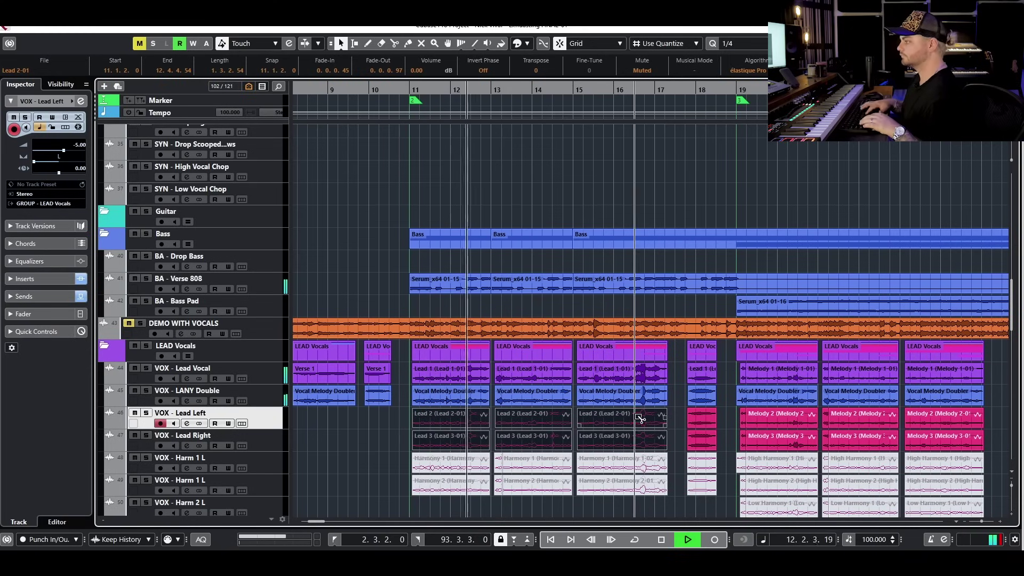
{"action": "key", "text": "shift+u"}
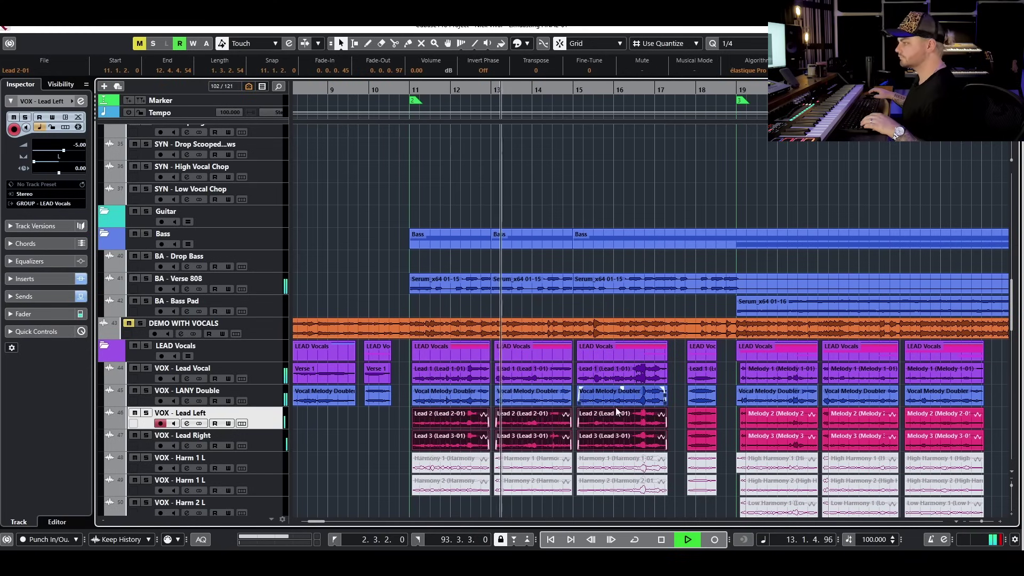
{"action": "scroll", "coordinate": [585, 415], "scroll_direction": "down", "scroll_amount": 2}
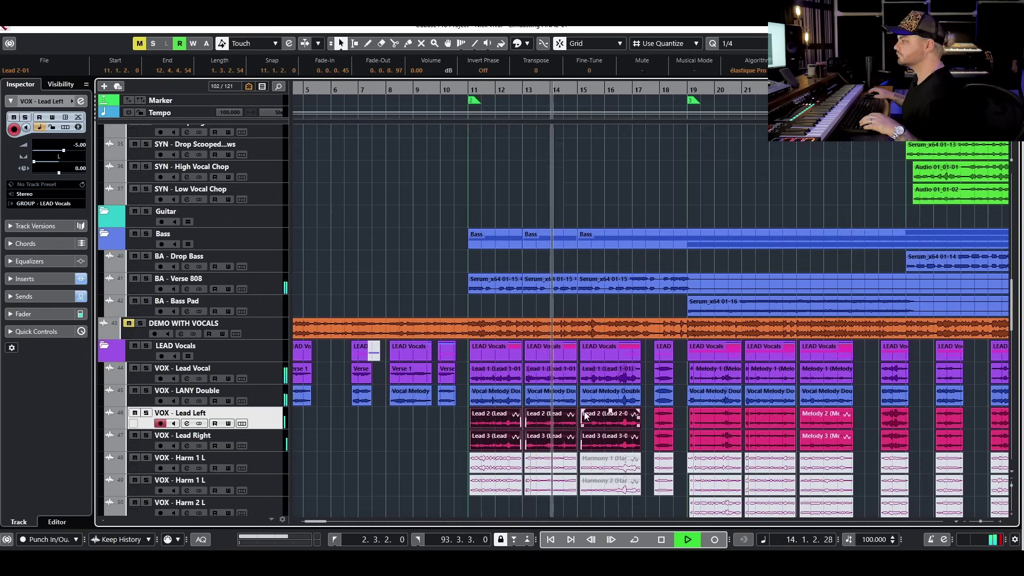
{"action": "scroll", "coordinate": [584, 414], "scroll_direction": "down", "scroll_amount": 2}
{"action": "key", "text": "space"}
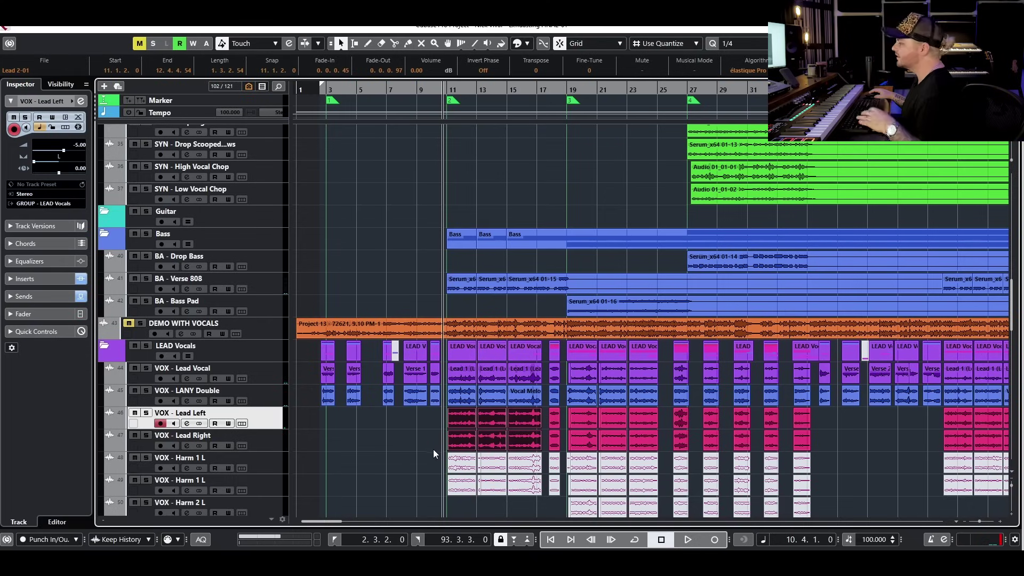
Deselect the clips and check the color key in the Google Docs vocal guide before returning to the Cubase project.
{"action": "left_click", "coordinate": [417, 450]}
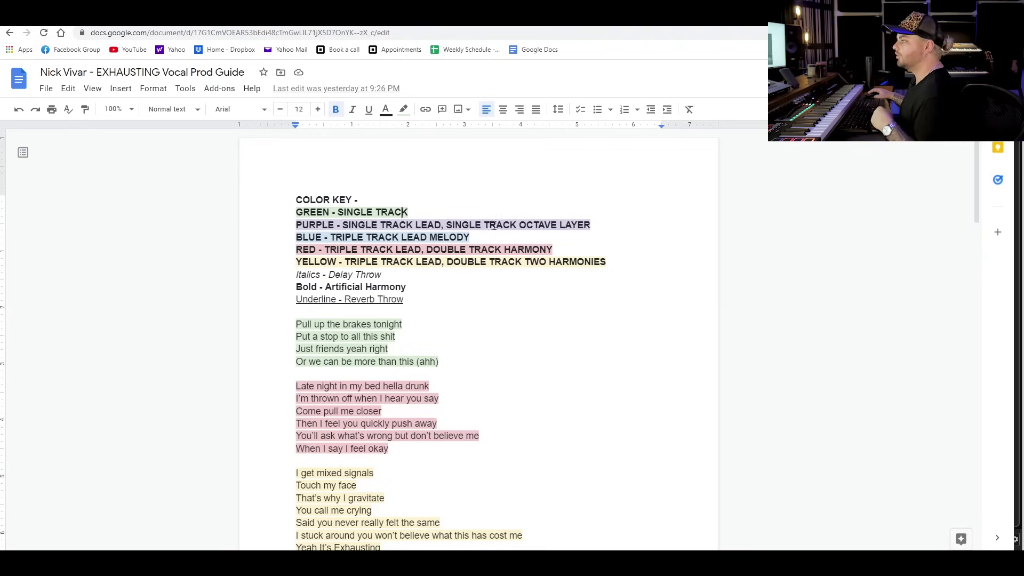
{"action": "left_click", "coordinate": [305, 249]}
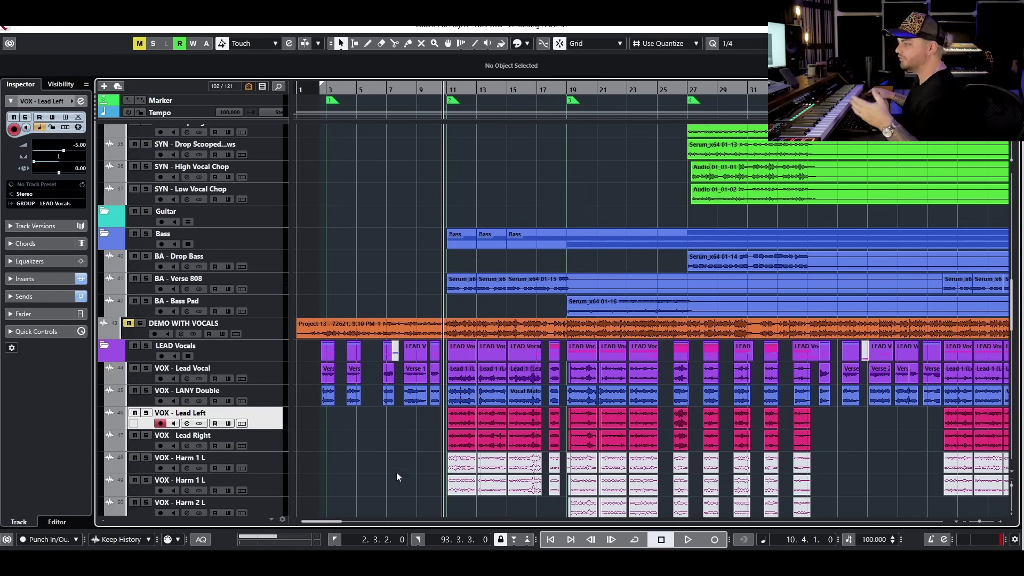
Unmute the muted clips from bar 11 to just before bar 19 on both VOX - Harm 1 L tracks.
{"action": "scroll", "coordinate": [396, 474], "scroll_direction": "down", "scroll_amount": 3}
{"action": "key", "text": "h"}
{"action": "key", "text": "h"}
{"action": "left_click_drag", "start_coordinate": [443, 444], "coordinate": [611, 387]}
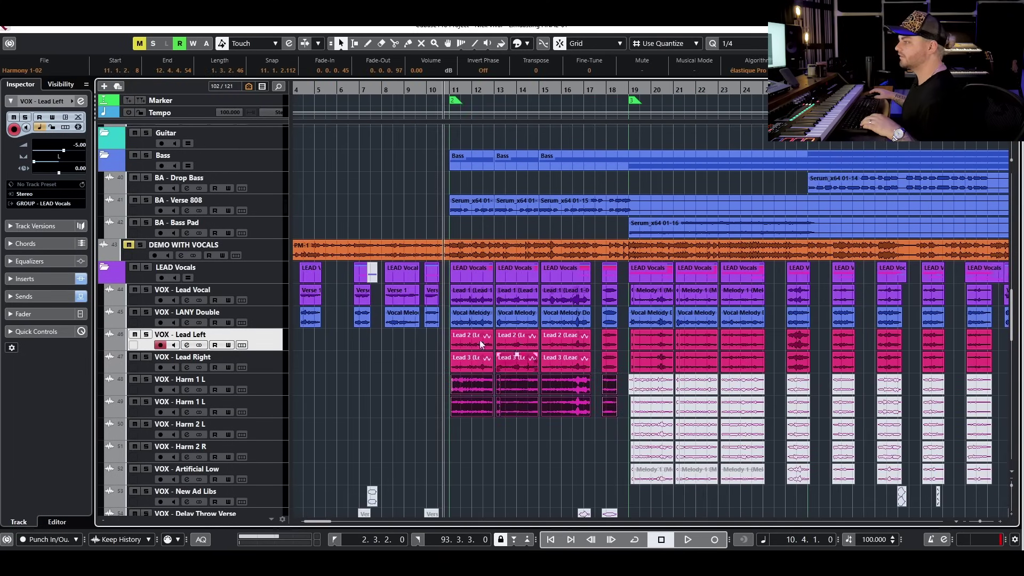
Solo both VOX - Harm 1 L tracks and play them from bar 10, beat 4.
{"action": "left_click", "coordinate": [238, 376]}
{"action": "left_click", "coordinate": [278, 415]}
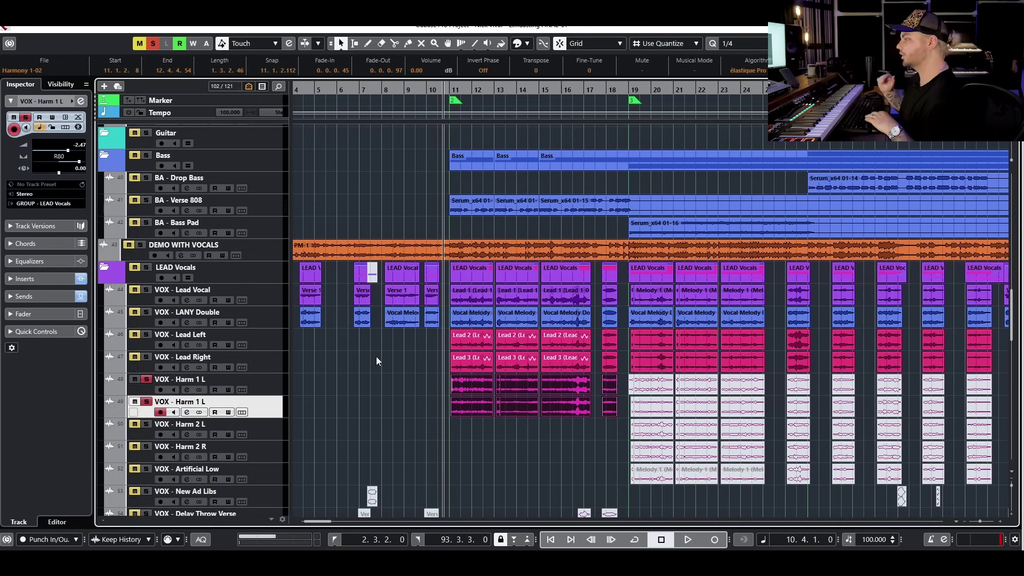
{"action": "key", "text": "space"}
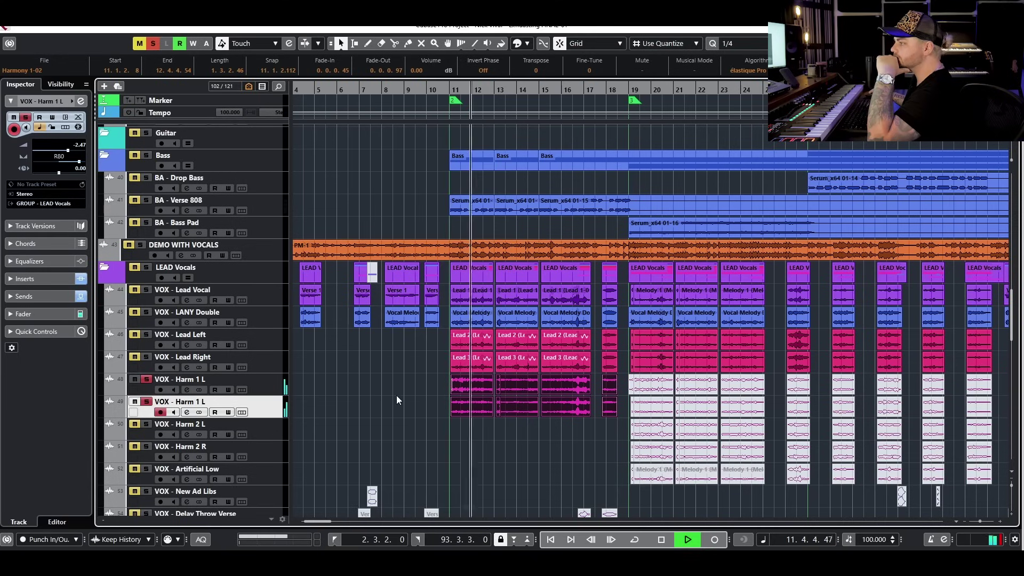
{"action": "key", "text": "g"}
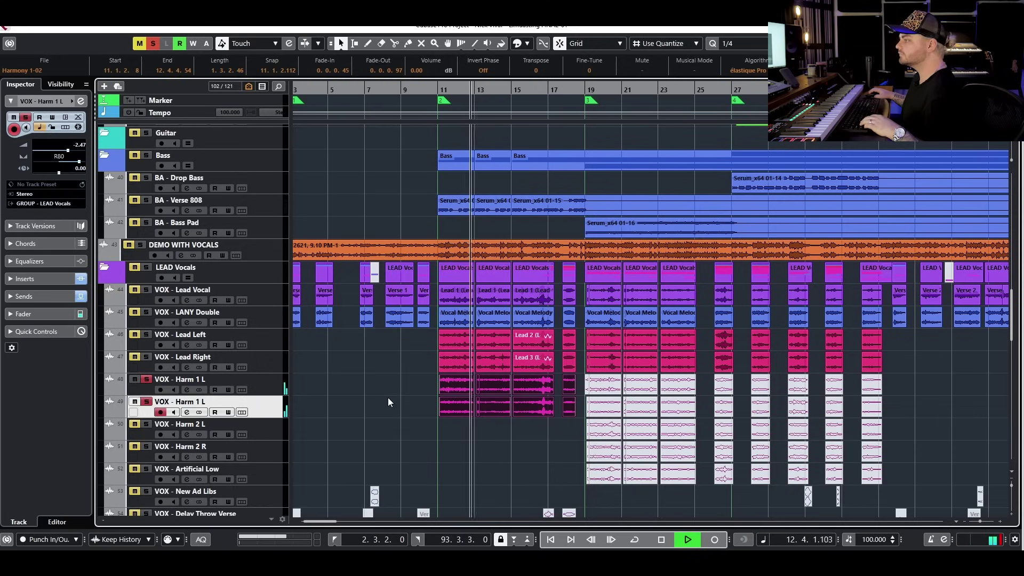
{"action": "key", "text": "space"}
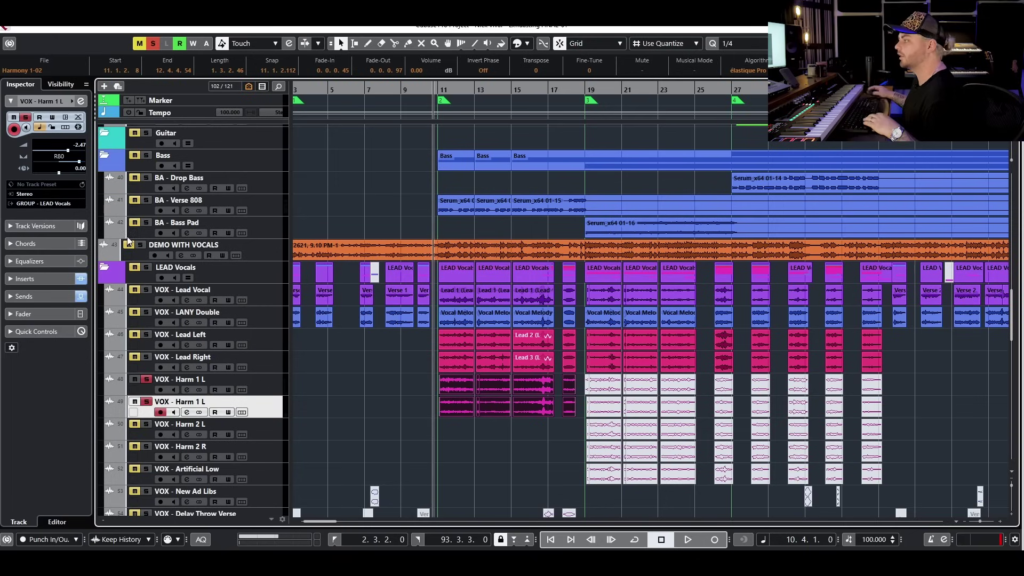
Clear all track solos and play the full mix from bar 10, beat 4.
{"action": "left_click", "coordinate": [147, 268]}
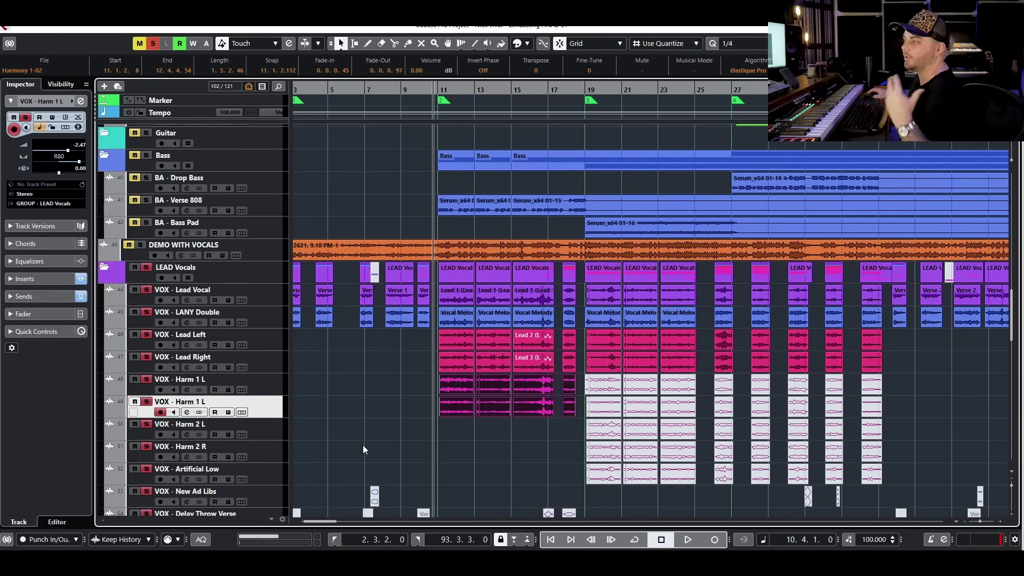
{"action": "left_click", "coordinate": [158, 44]}
{"action": "scroll", "coordinate": [464, 306], "scroll_direction": "up", "scroll_amount": 15}
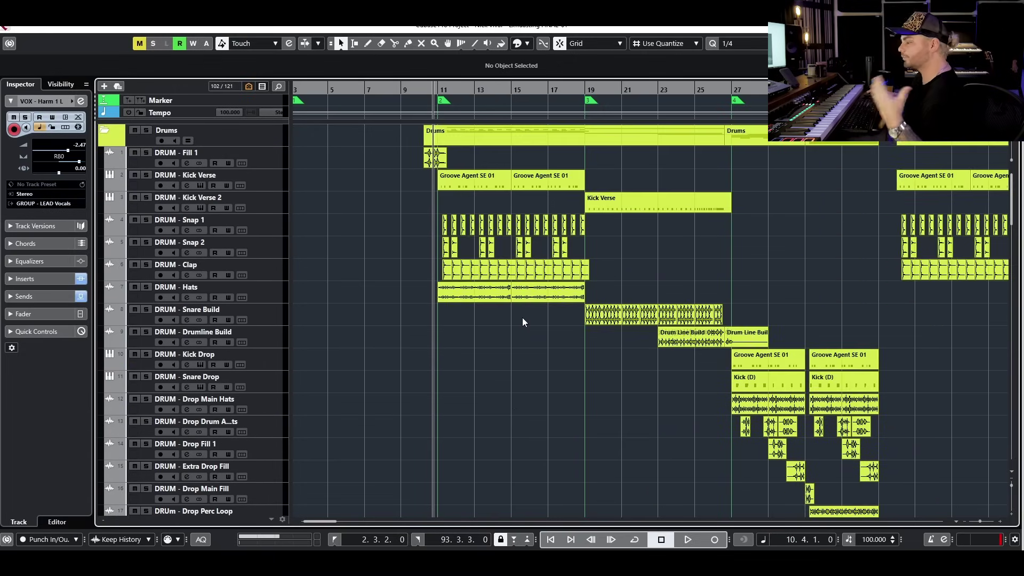
{"action": "scroll", "coordinate": [544, 341], "scroll_direction": "down", "scroll_amount": 10}
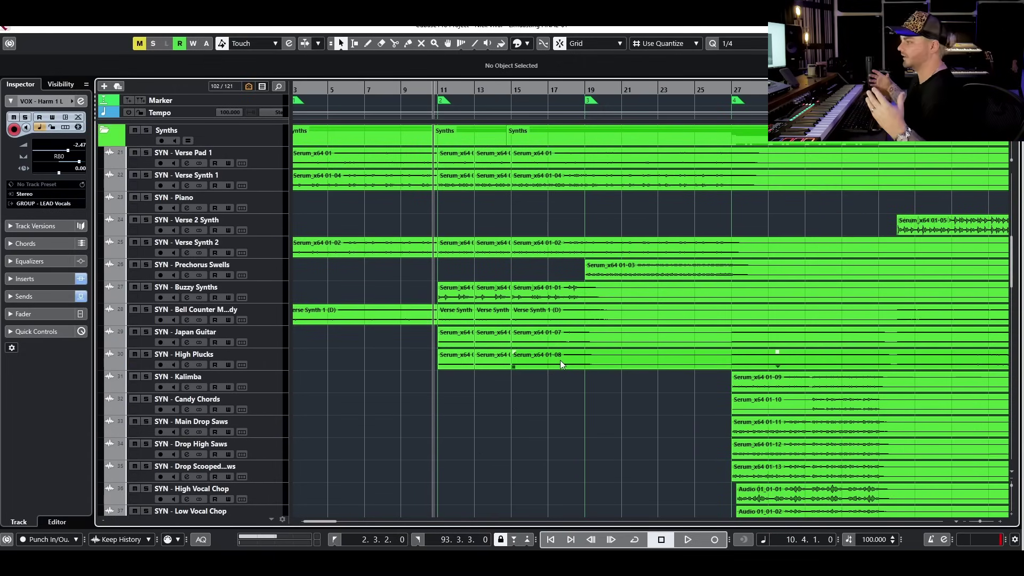
{"action": "scroll", "coordinate": [560, 360], "scroll_direction": "down", "scroll_amount": 10}
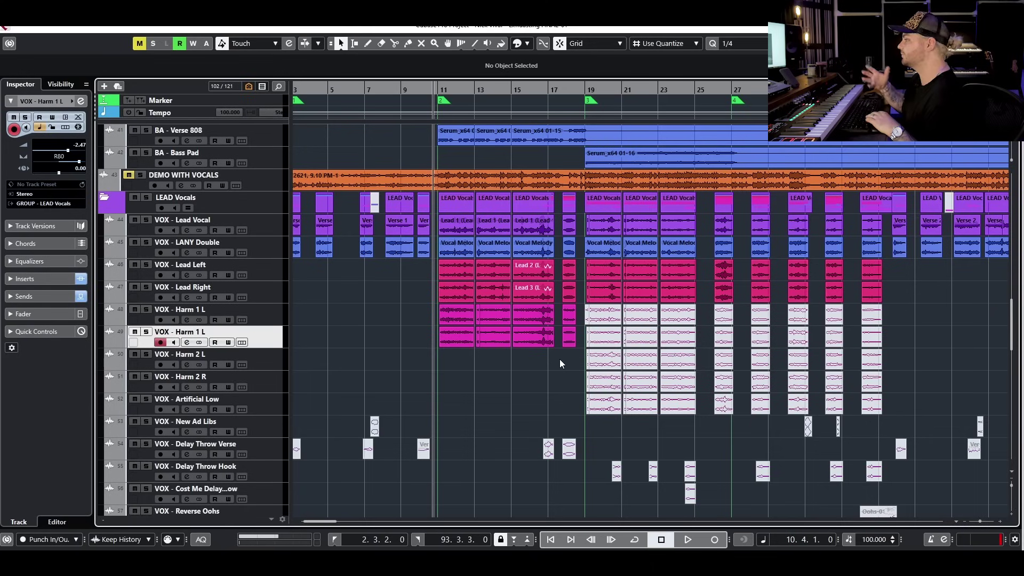
{"action": "key", "text": "space"}
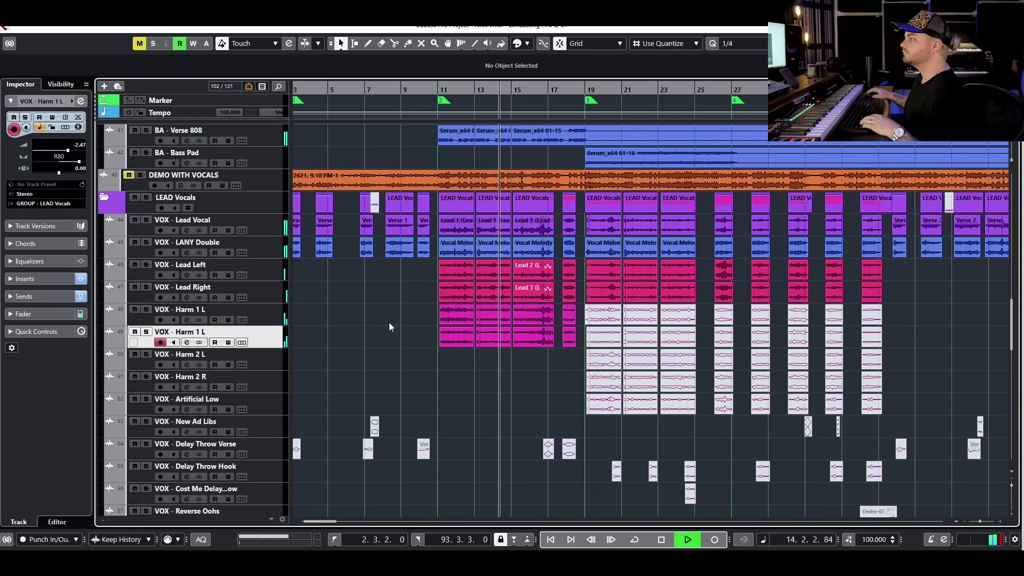
{"action": "key", "text": "space"}
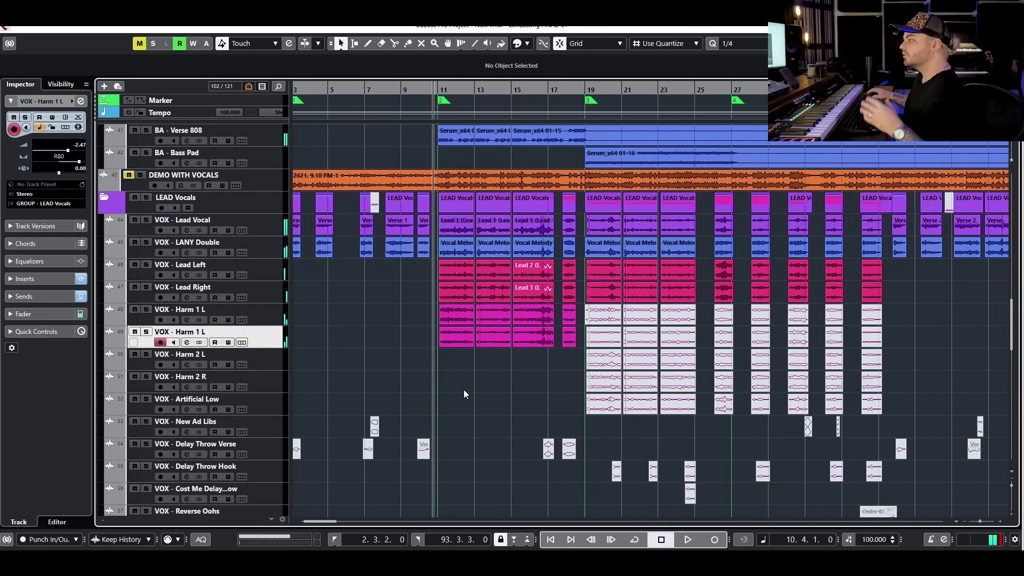
Mute the bar 11 to 18 clips on Lead Left, Lead Right and both Harm 1 L tracks, and play the verse without them.
{"action": "left_click_drag", "start_coordinate": [448, 385], "coordinate": [579, 271]}
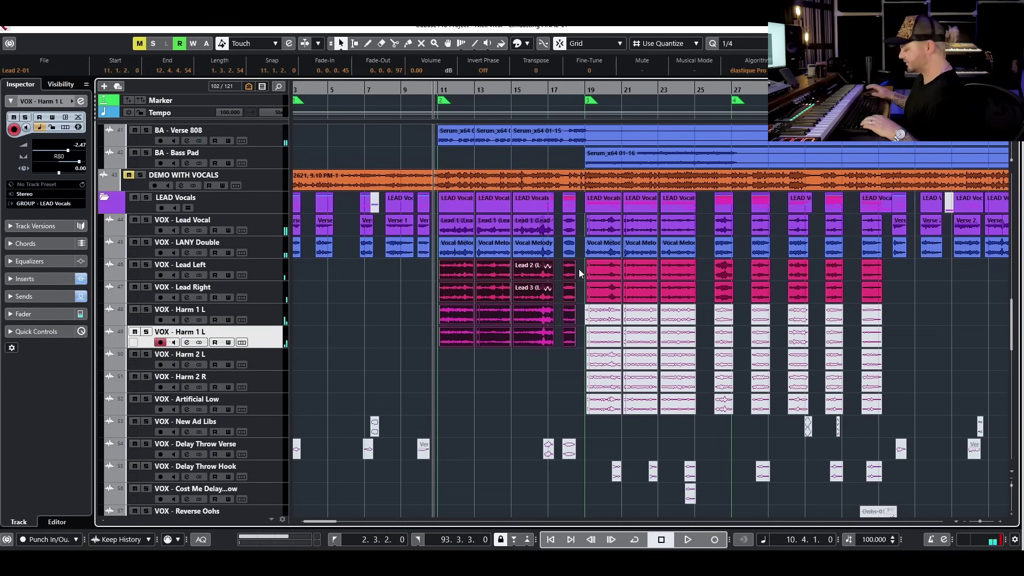
{"action": "key", "text": "shift+m"}
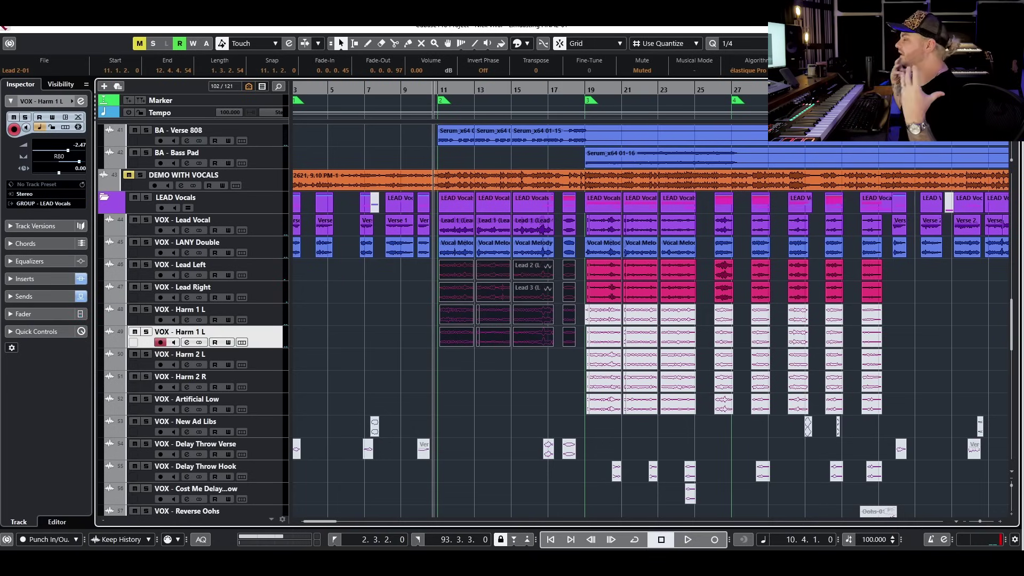
{"action": "key", "text": "space"}
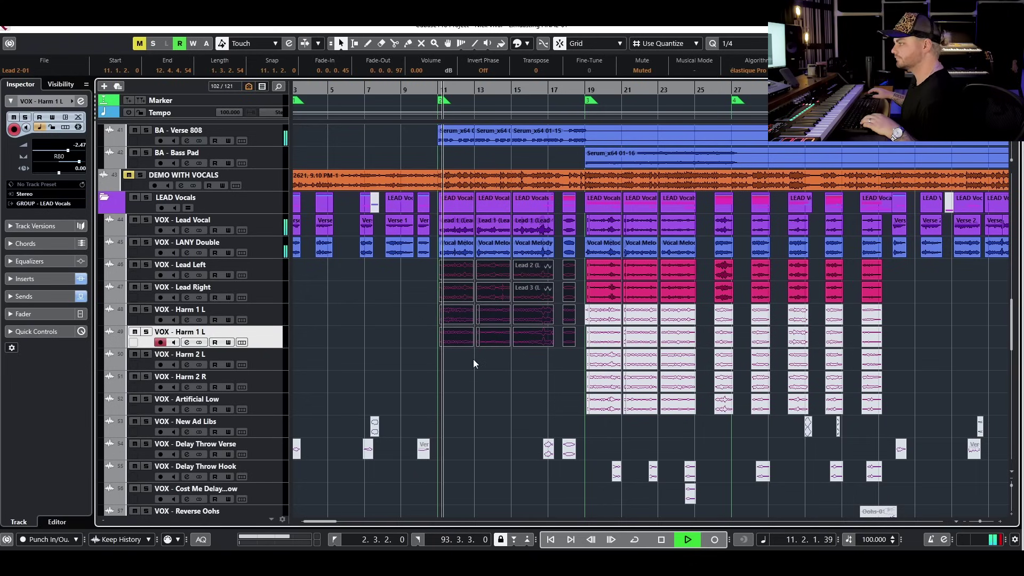
{"action": "left_click", "coordinate": [441, 363]}
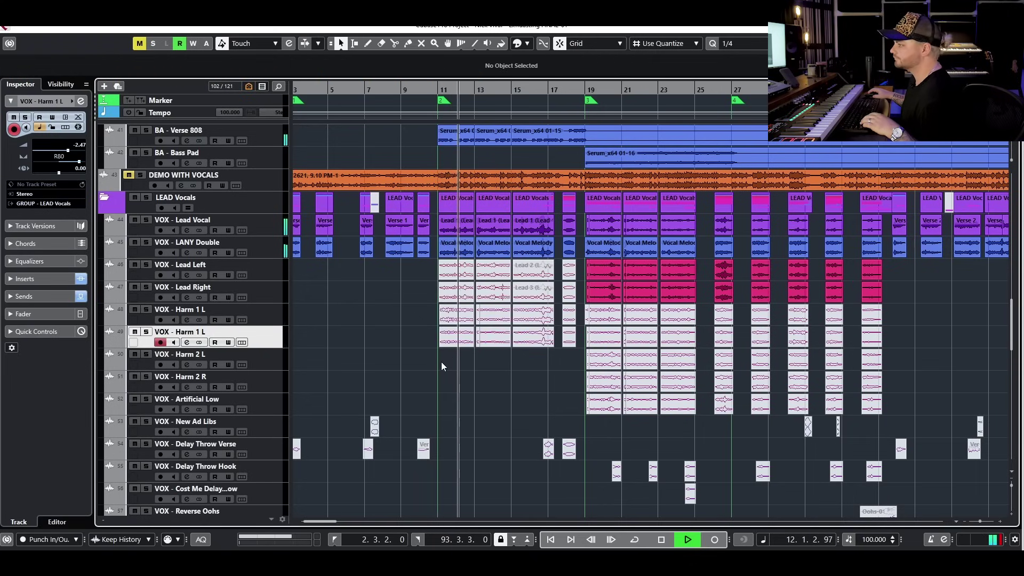
{"action": "key", "text": "space"}
Unmute the bar 11 to 18 clips on Lead Left, Lead Right and both Harm 1 L tracks and deselect them.
{"action": "left_click_drag", "start_coordinate": [440, 362], "coordinate": [571, 262]}
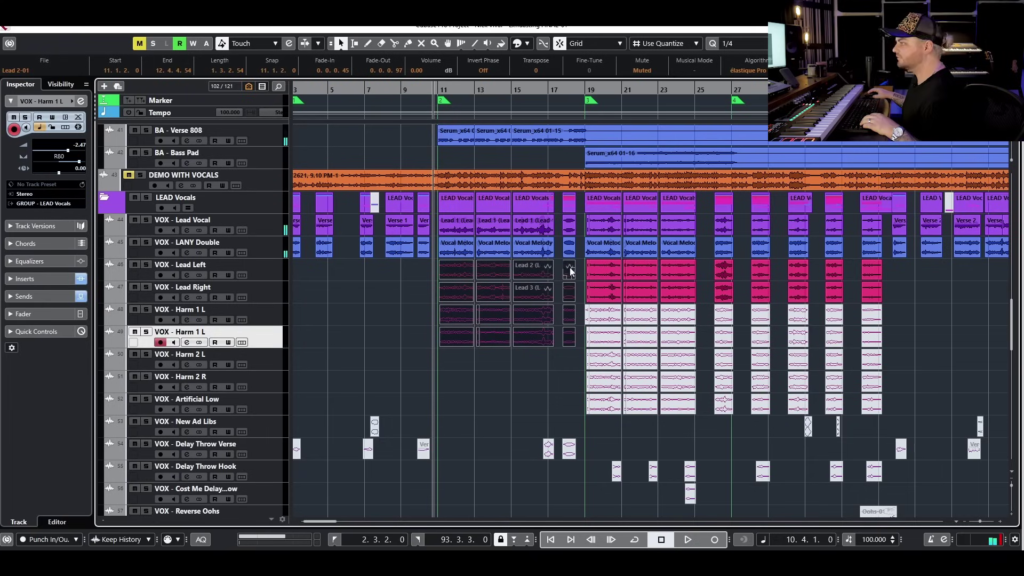
{"action": "key", "text": "shift+u"}
{"action": "left_click", "coordinate": [473, 377]}
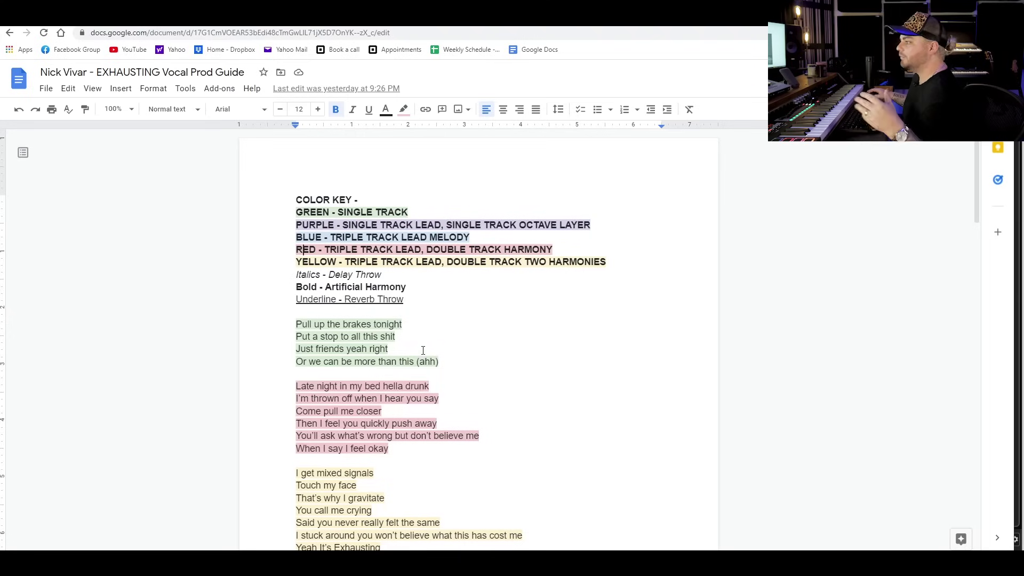
Examine the highlighted lyric sections and the yellow entry of the color key in the Google Docs vocal guide.
{"action": "scroll", "coordinate": [421, 363], "scroll_direction": "down", "scroll_amount": 2}
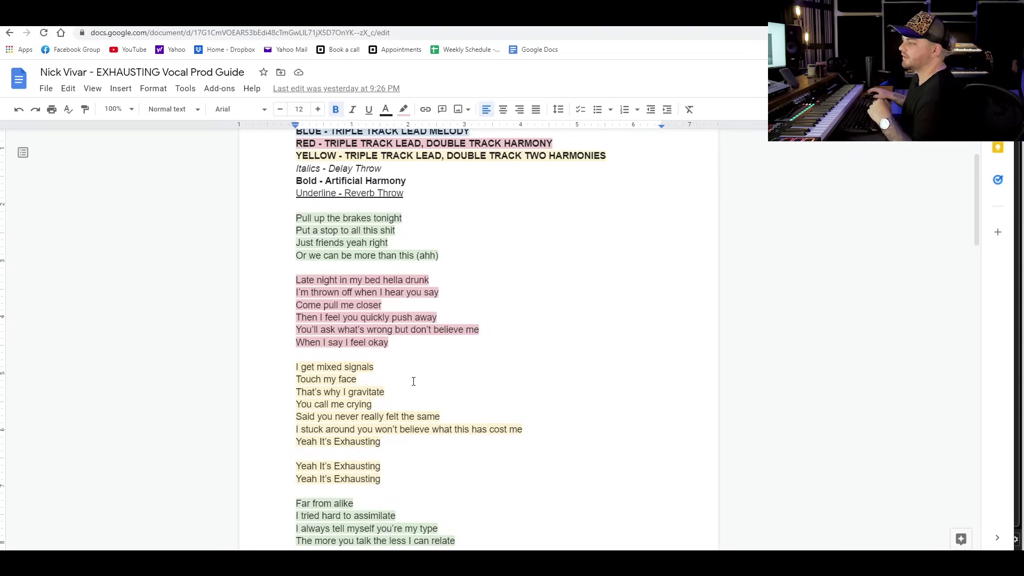
{"action": "scroll", "coordinate": [417, 393], "scroll_direction": "up", "scroll_amount": 1}
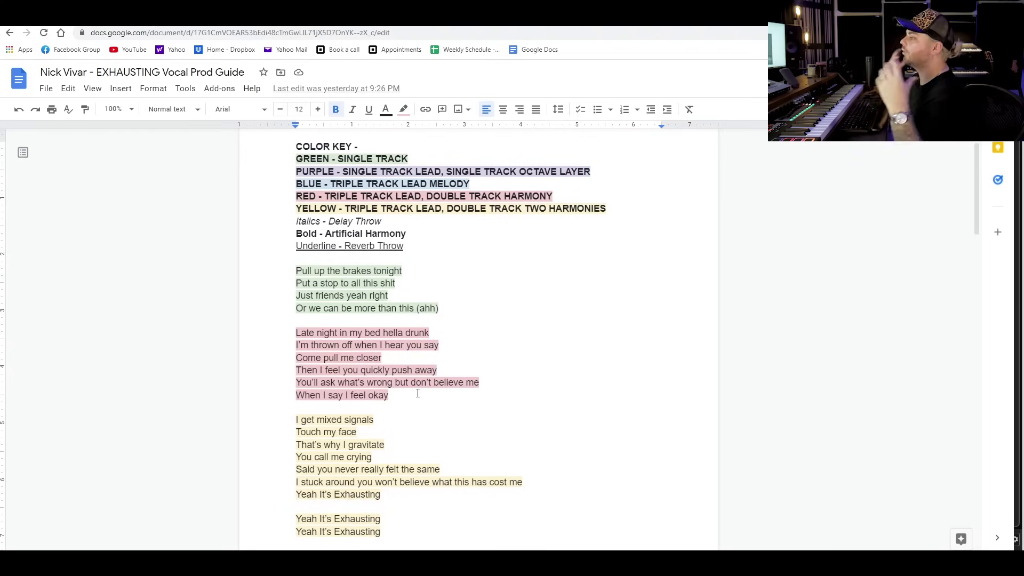
{"action": "scroll", "coordinate": [427, 368], "scroll_direction": "down", "scroll_amount": 4}
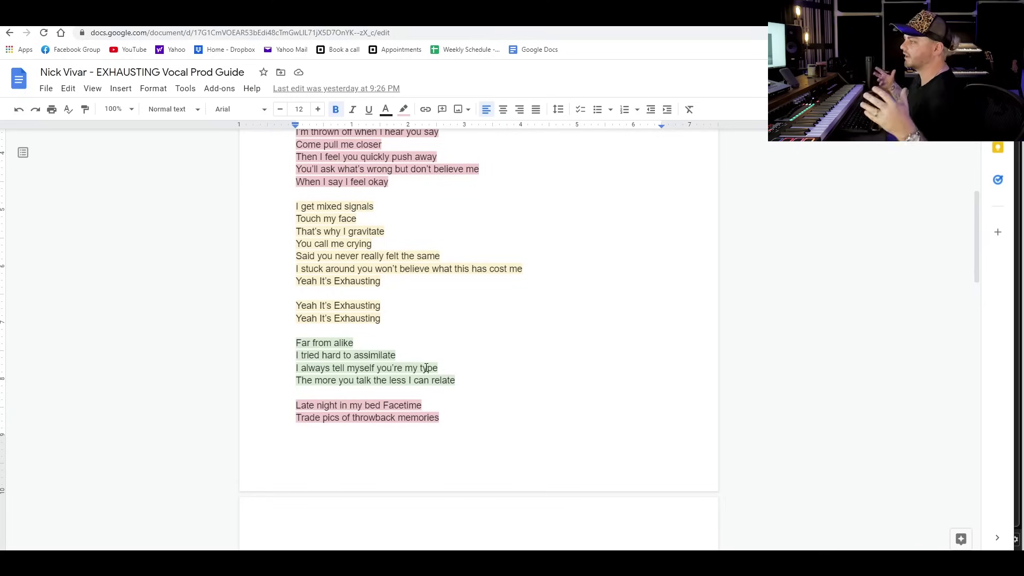
{"action": "scroll", "coordinate": [345, 146], "scroll_direction": "up", "scroll_amount": 5}
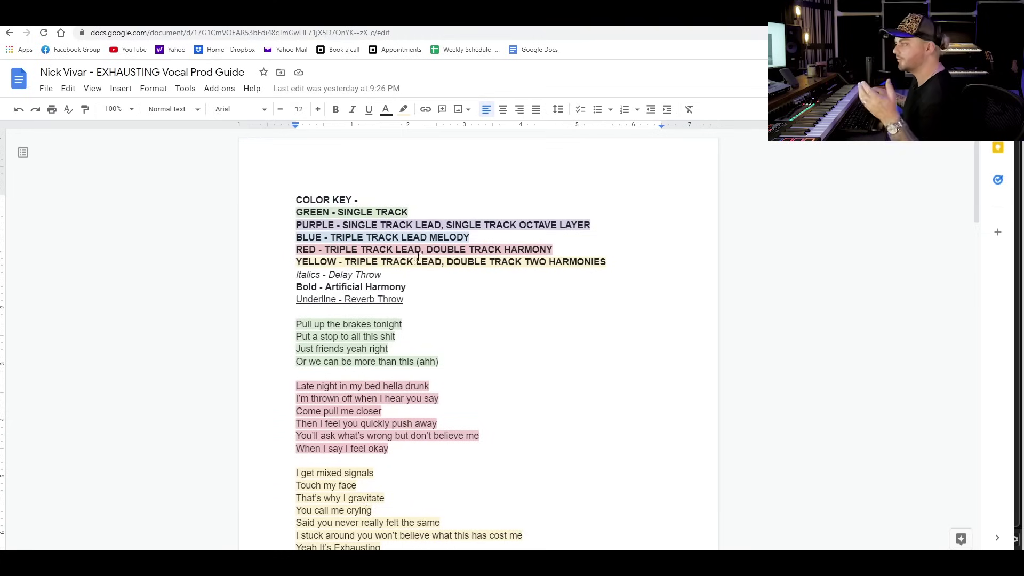
{"action": "left_click", "coordinate": [415, 263]}
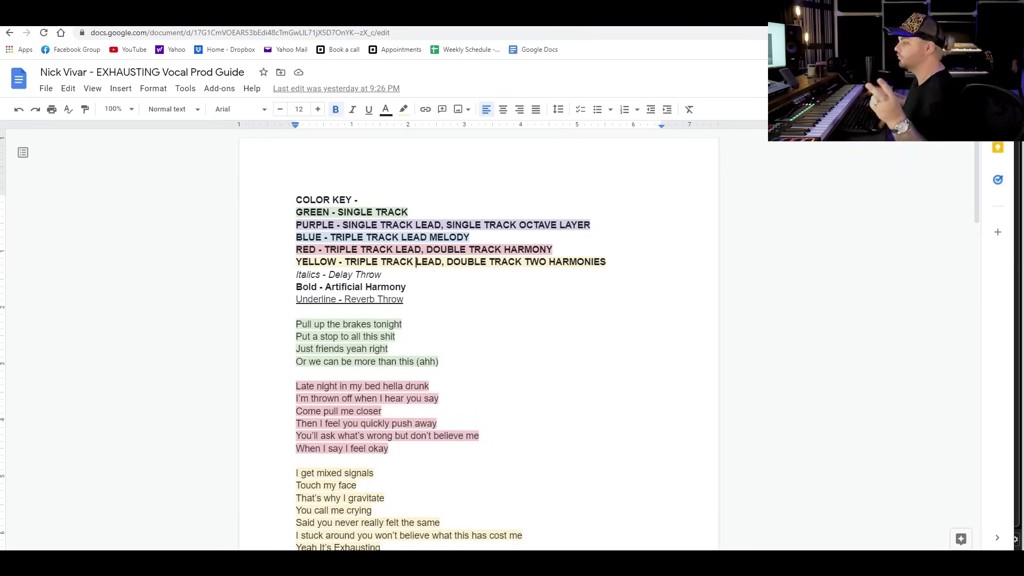
Return to the Cubase project and unmute the clips from bar 19 to 35 on both VOX - Harm 1 L tracks.
{"action": "key", "text": "alt+Tab"}
{"action": "key", "text": "h"}
{"action": "left_click_drag", "start_coordinate": [690, 315], "coordinate": [376, 349]}
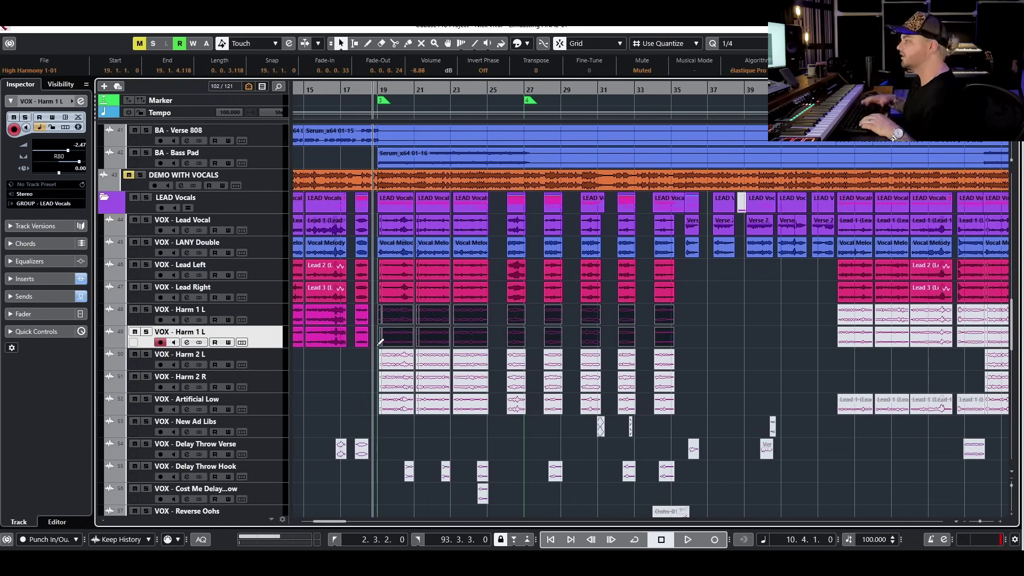
{"action": "left_click", "coordinate": [147, 309]}
{"action": "left_click", "coordinate": [146, 310]}
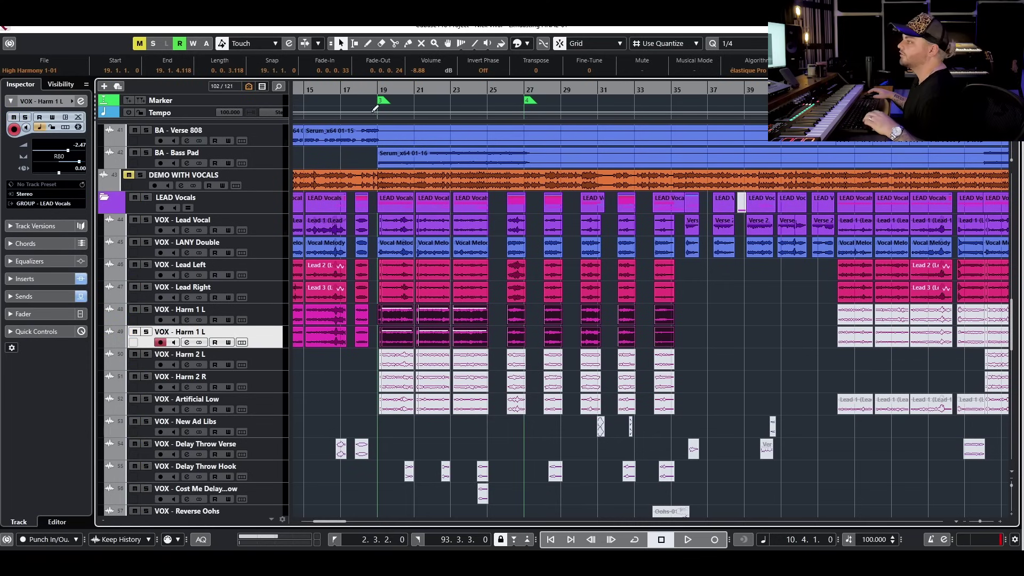
Move the project cursor to bar 18, beat 4 and play the section with the first harmony.
{"action": "left_click", "coordinate": [372, 90]}
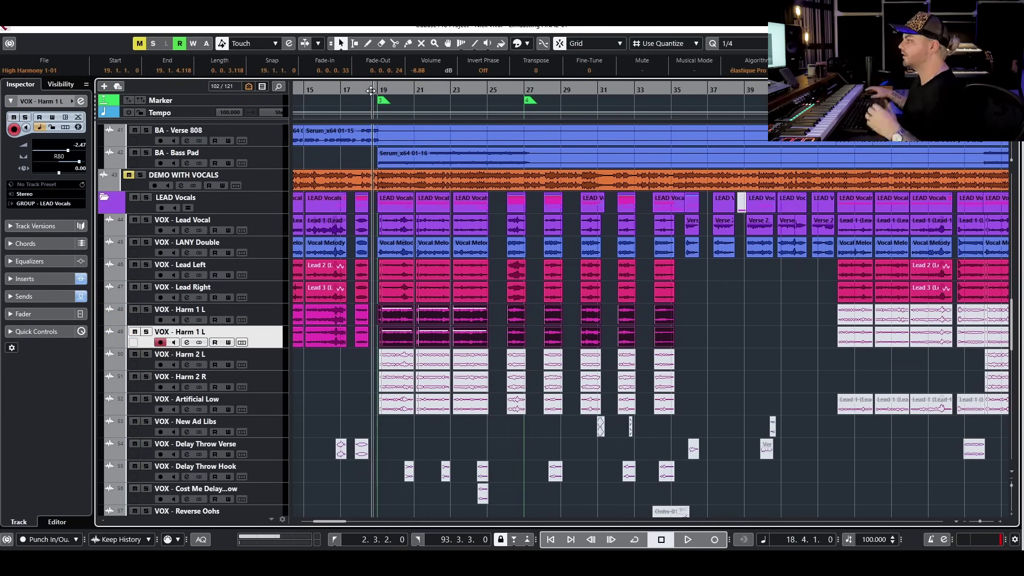
{"action": "key", "text": "space"}
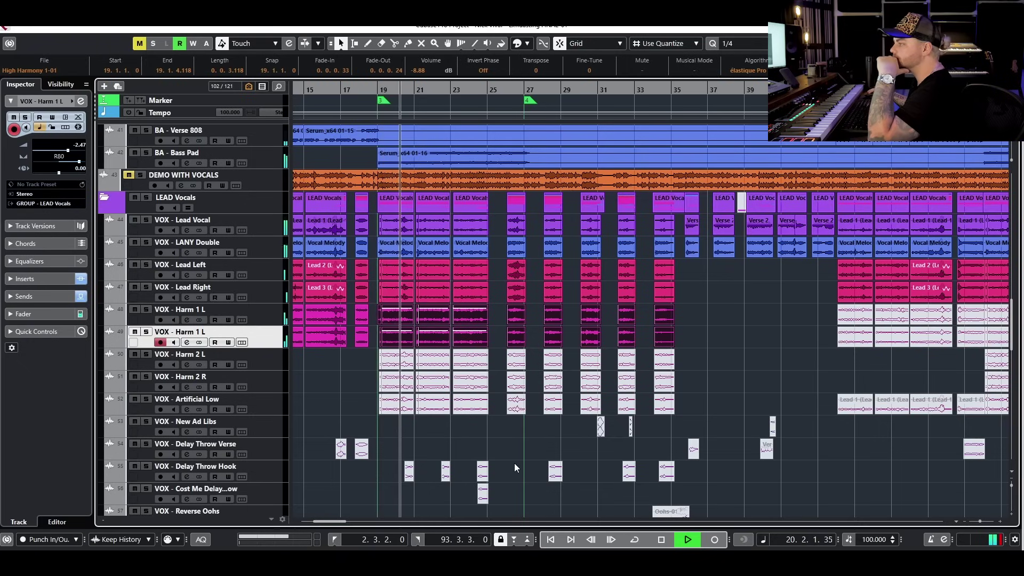
{"action": "scroll", "coordinate": [513, 465], "scroll_direction": "down", "scroll_amount": 3}
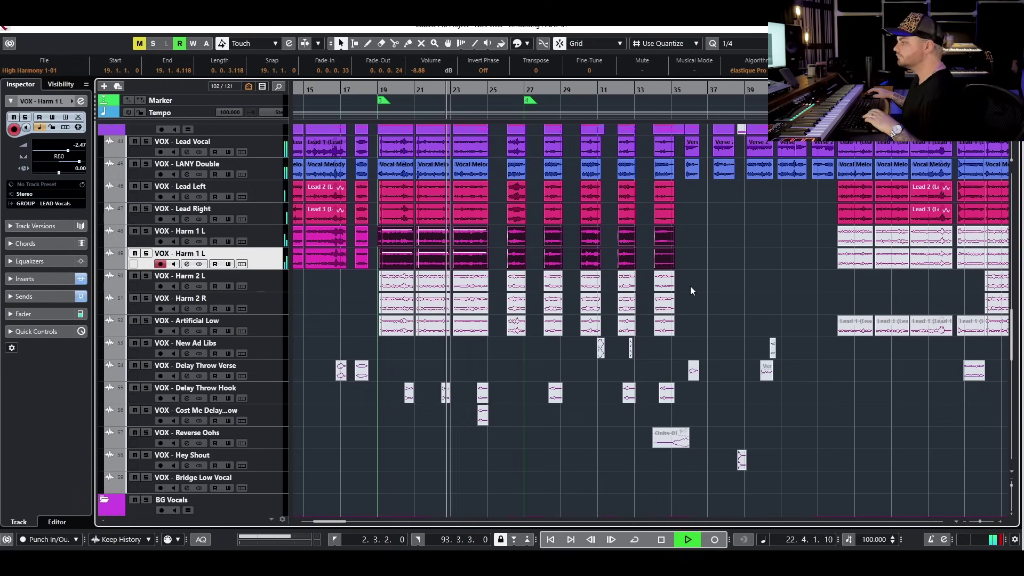
{"action": "key", "text": "space"}
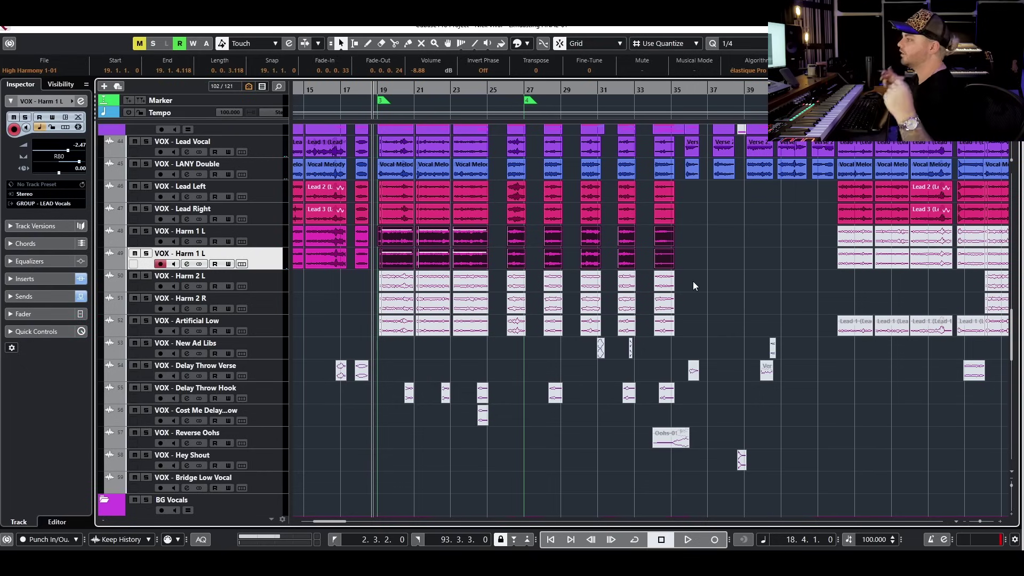
Unmute the clips from bar 19 to 35 on VOX - Harm 2 L and VOX - Harm 2 R.
{"action": "left_click_drag", "start_coordinate": [692, 281], "coordinate": [349, 305]}
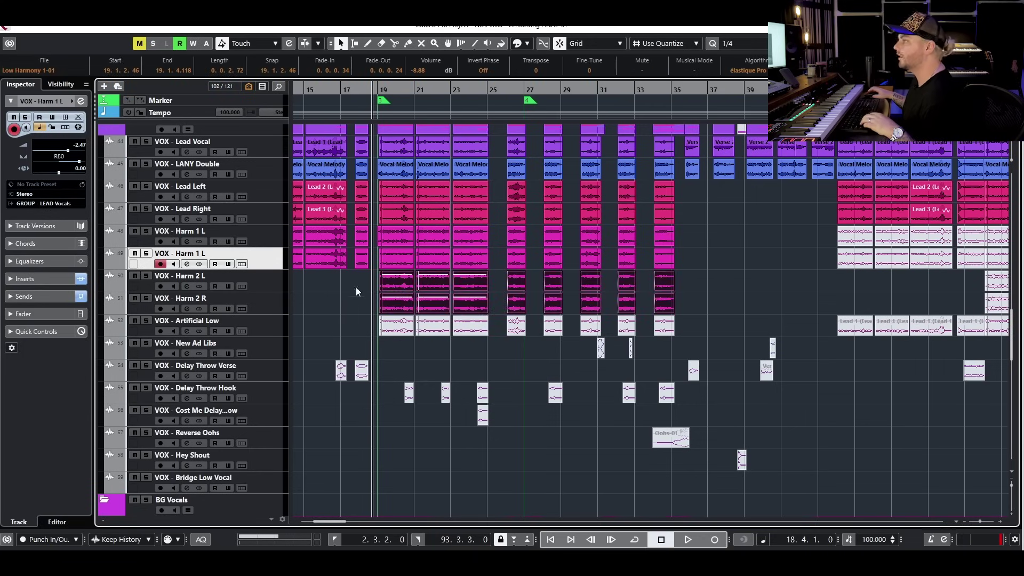
{"action": "scroll", "coordinate": [349, 294], "scroll_direction": "up", "scroll_amount": 10}
{"action": "scroll", "coordinate": [389, 304], "scroll_direction": "up", "scroll_amount": 10}
{"action": "scroll", "coordinate": [408, 294], "scroll_direction": "down", "scroll_amount": 15}
{"action": "scroll", "coordinate": [422, 229], "scroll_direction": "down", "scroll_amount": 3}
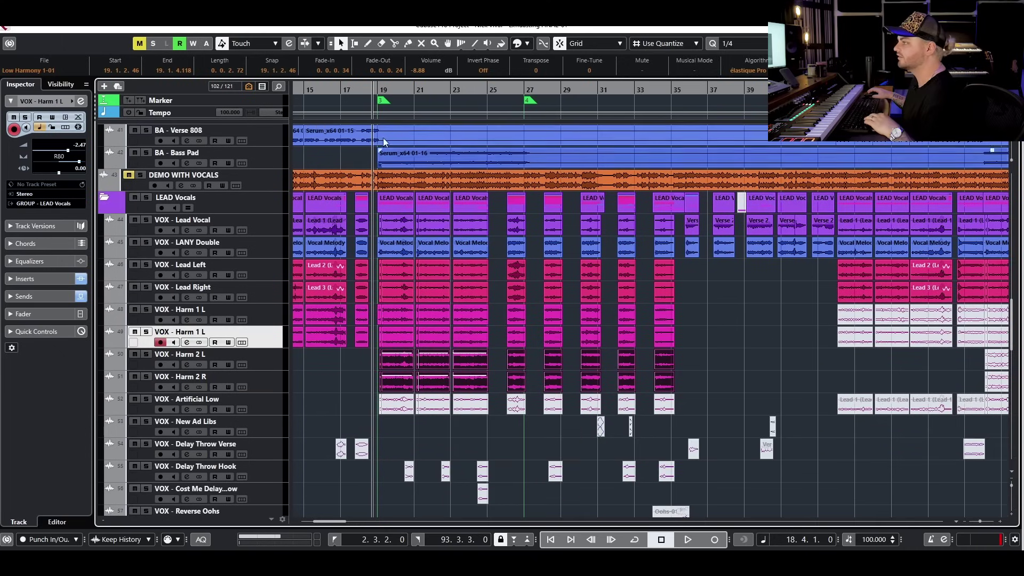
Solo the DEMO WITH VOCALS track, play it from bar 18, beat 4, and mute the track again.
{"action": "left_click", "coordinate": [140, 175]}
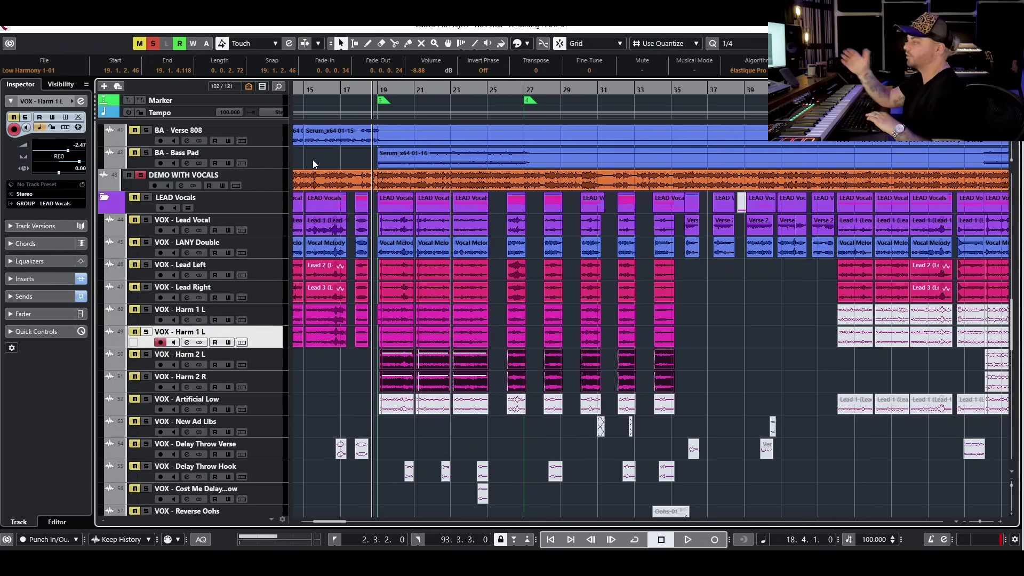
{"action": "key", "text": "space"}
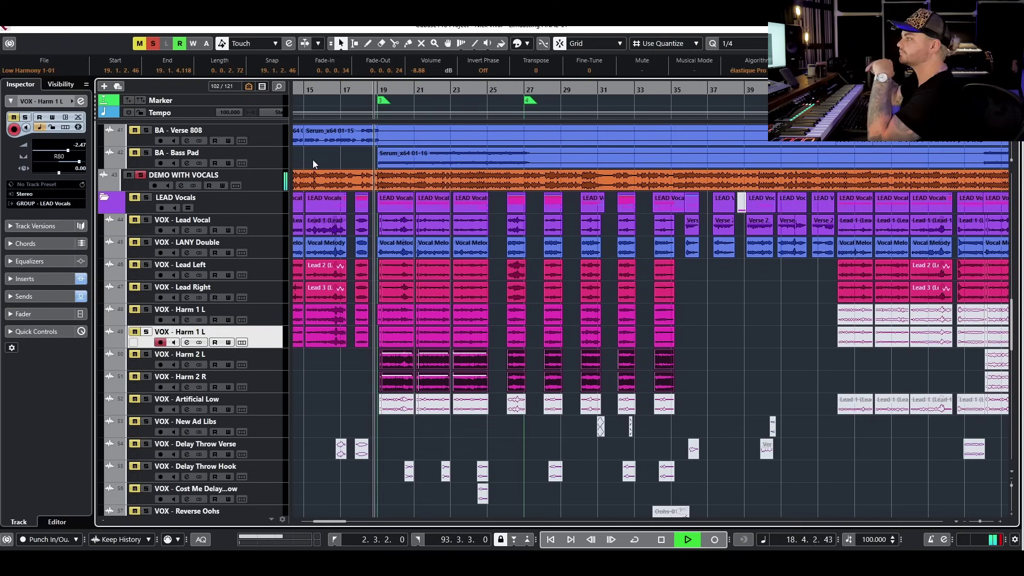
{"action": "key", "text": "space"}
{"action": "left_click", "coordinate": [129, 176]}
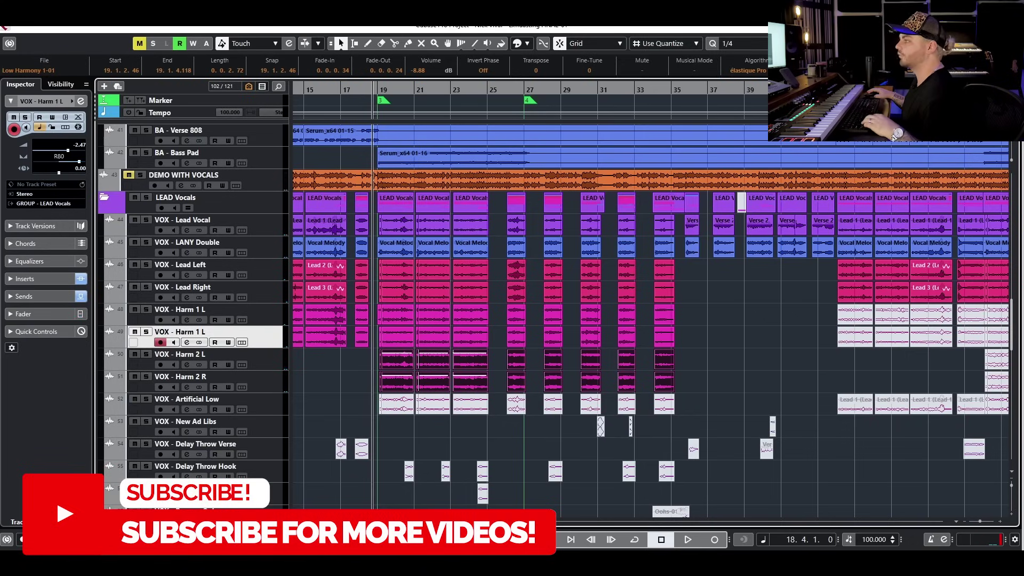
{"action": "key", "text": "g"}
{"action": "key", "text": "g"}
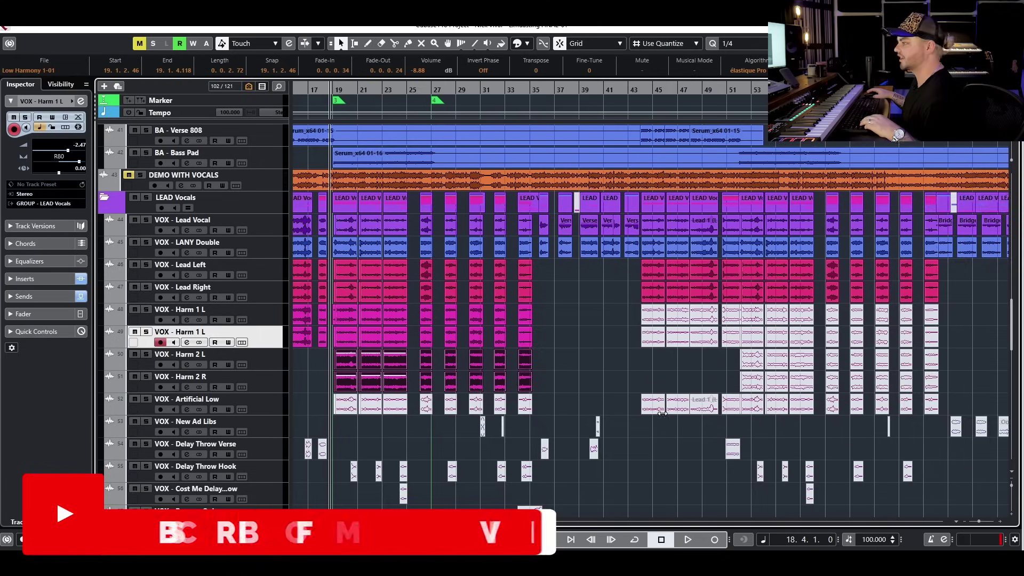
{"action": "scroll", "coordinate": [651, 299], "scroll_direction": "left", "scroll_amount": 3}
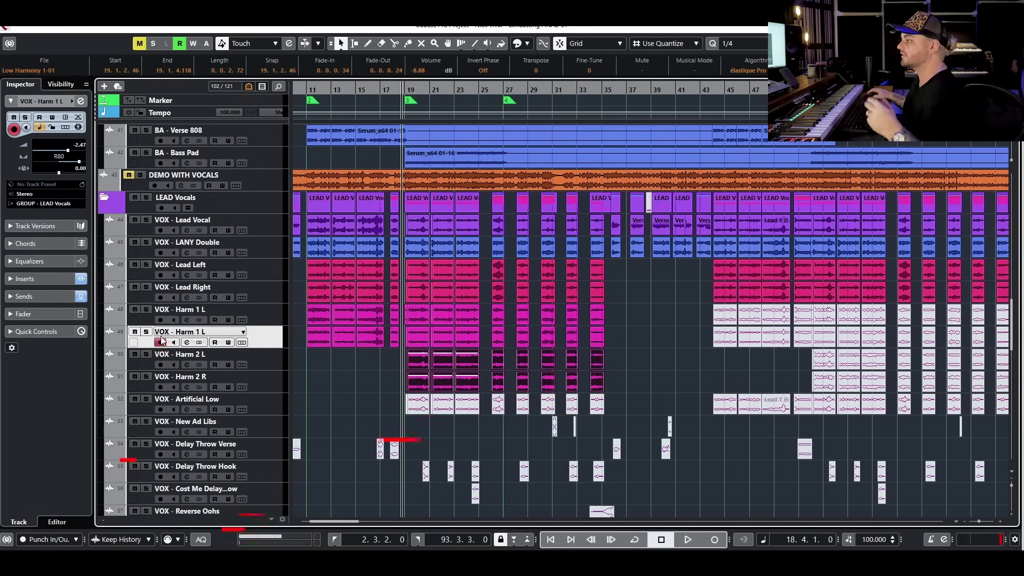
Solo VOX - Harm 2 L and VOX - Harm 2 R and play the second harmony from bar 18, beat 4.
{"action": "left_click", "coordinate": [147, 382]}
{"action": "left_click", "coordinate": [146, 377]}
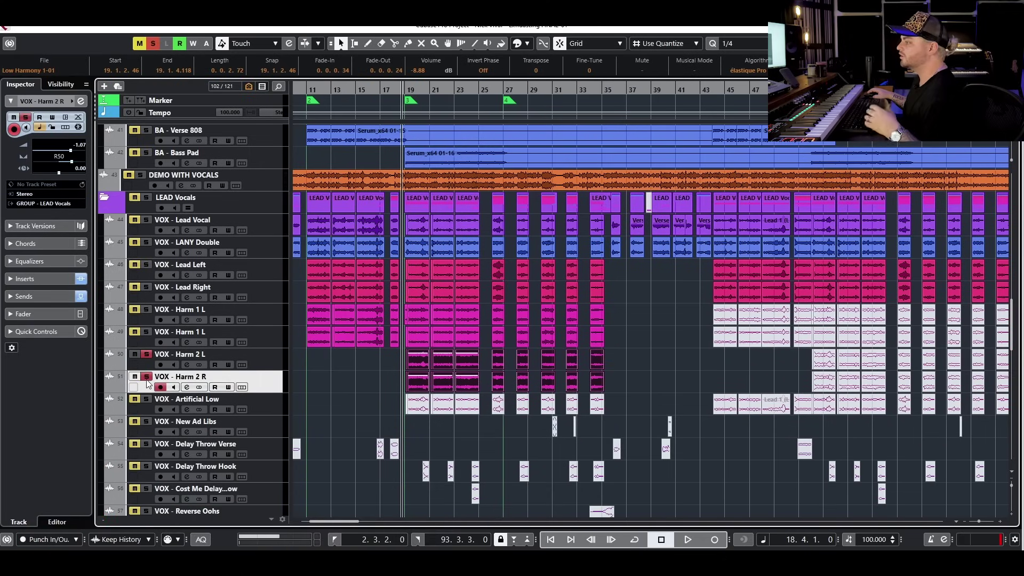
{"action": "scroll", "coordinate": [420, 426], "scroll_direction": "up", "scroll_amount": 3}
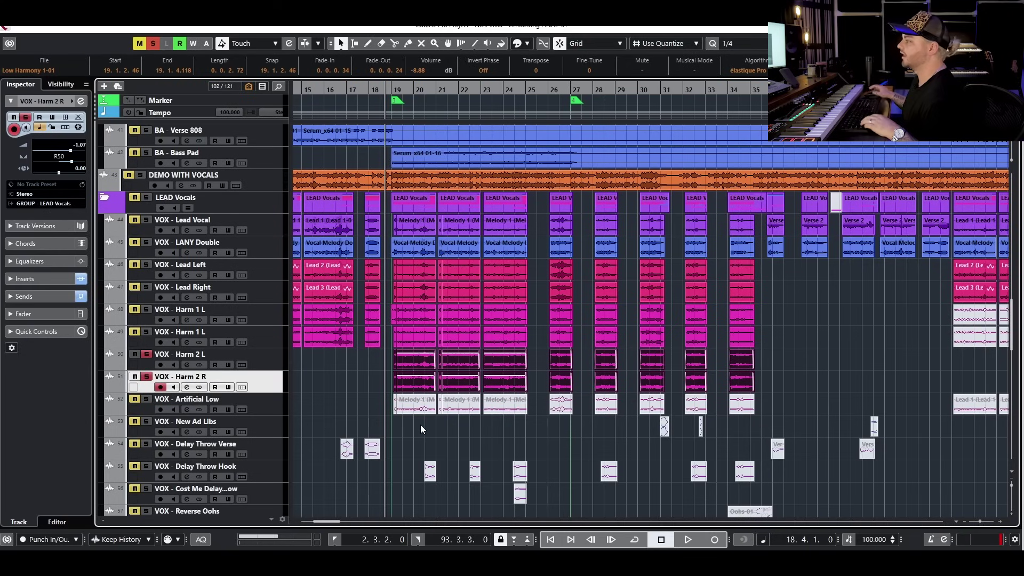
{"action": "key", "text": "space"}
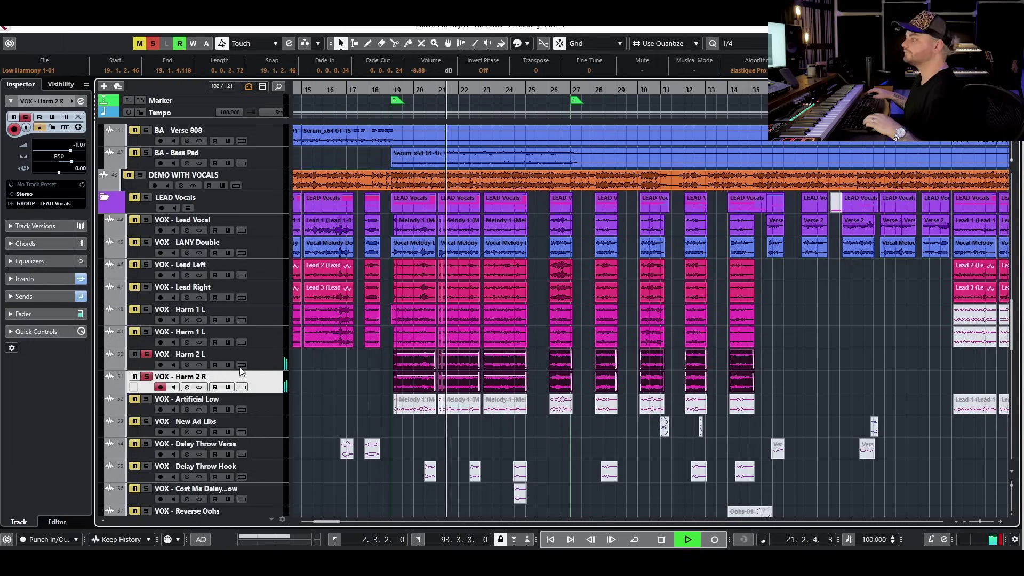
{"action": "key", "text": "space"}
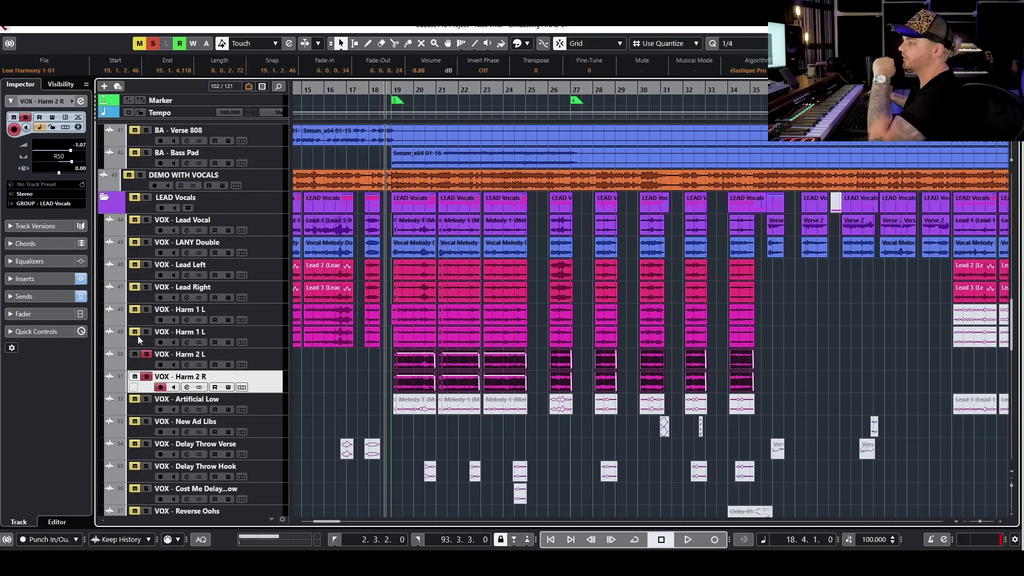
Solo the whole LEAD Vocals folder, play it from bar 18, beat 4, and turn the solo off again.
{"action": "left_click", "coordinate": [147, 198]}
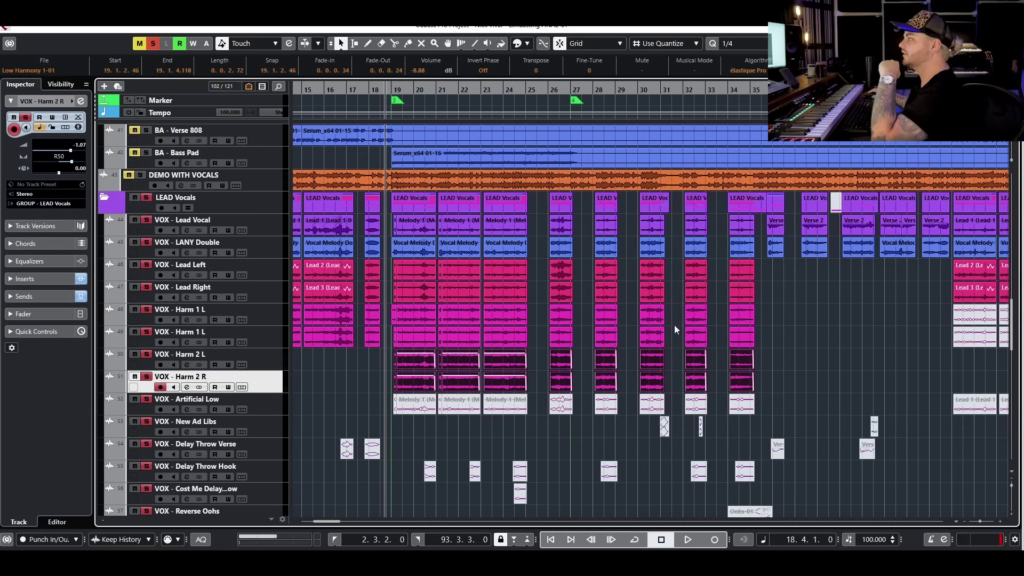
{"action": "left_click", "coordinate": [782, 324]}
{"action": "scroll", "coordinate": [753, 333], "scroll_direction": "down", "scroll_amount": 2}
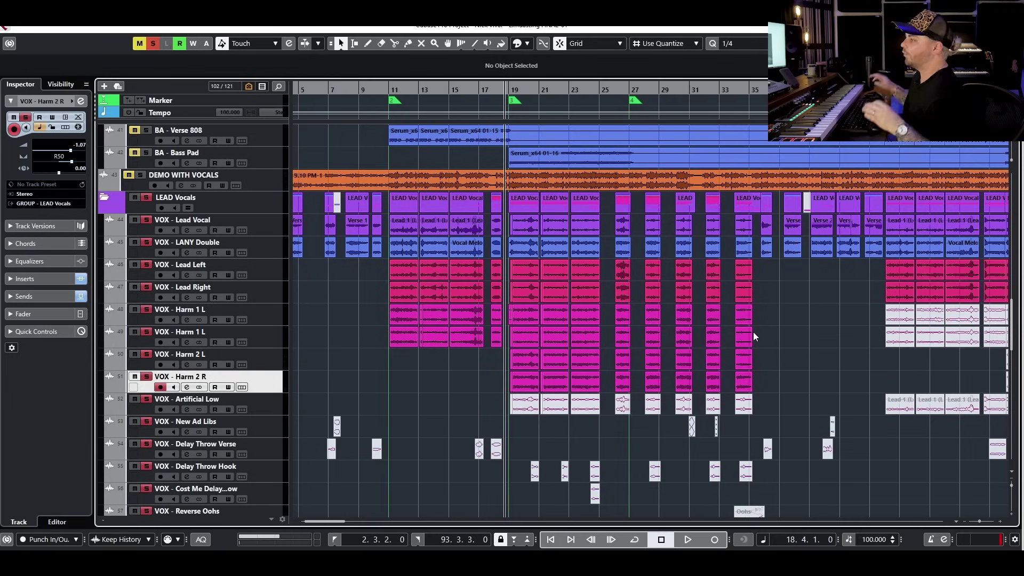
{"action": "key", "text": "space"}
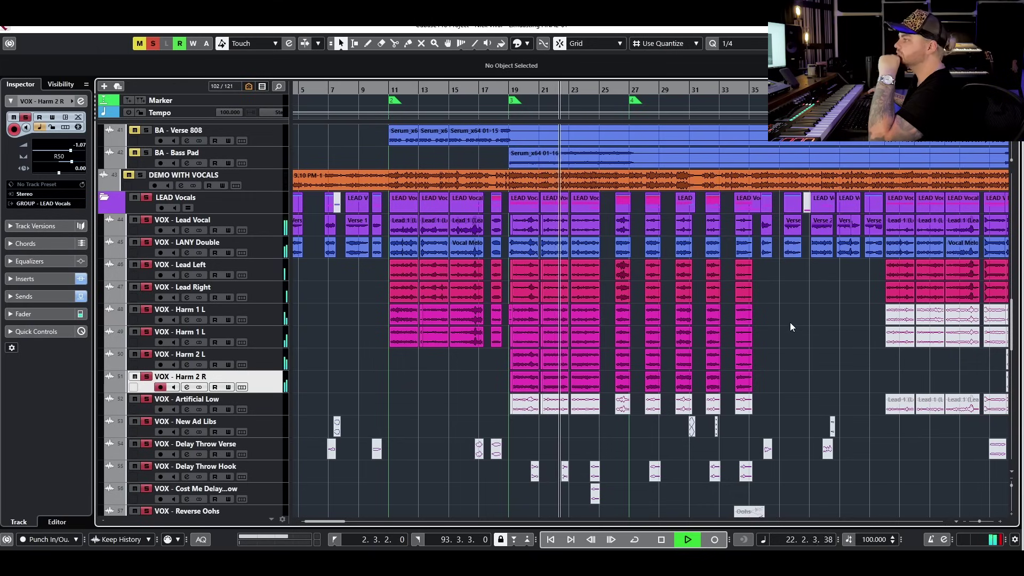
{"action": "key", "text": "space"}
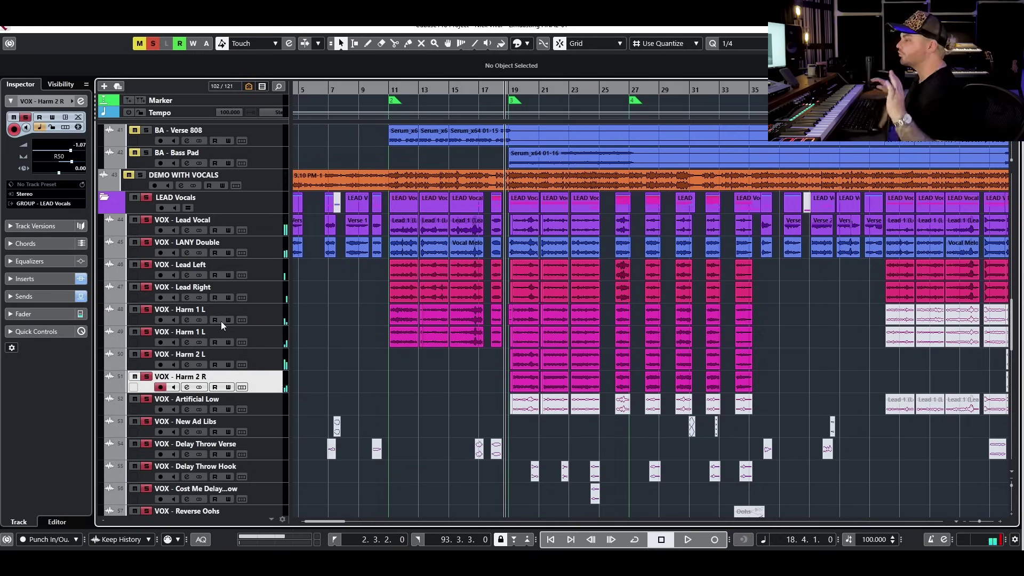
{"action": "left_click", "coordinate": [145, 198]}
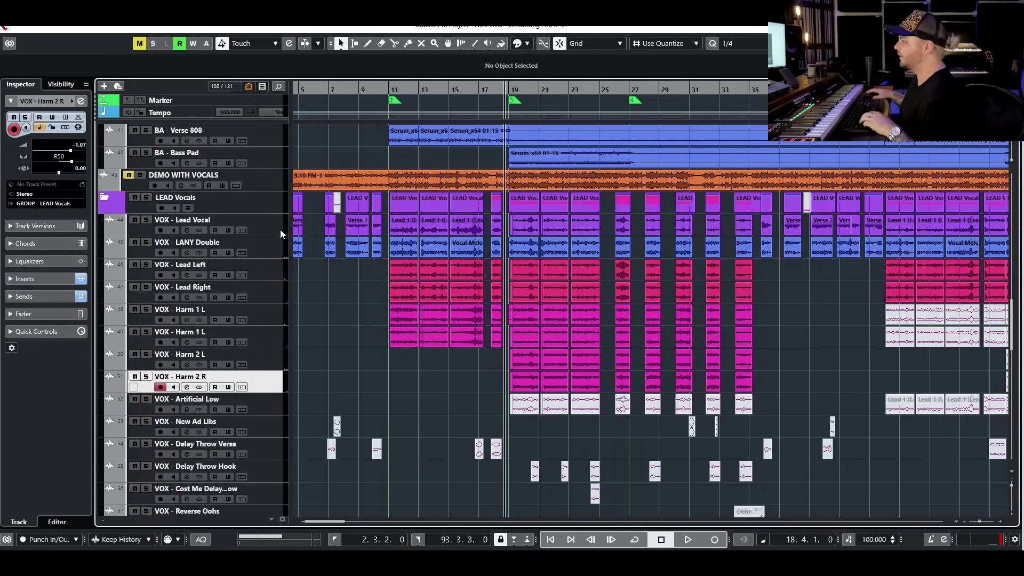
{"action": "scroll", "coordinate": [538, 340], "scroll_direction": "up", "scroll_amount": 3}
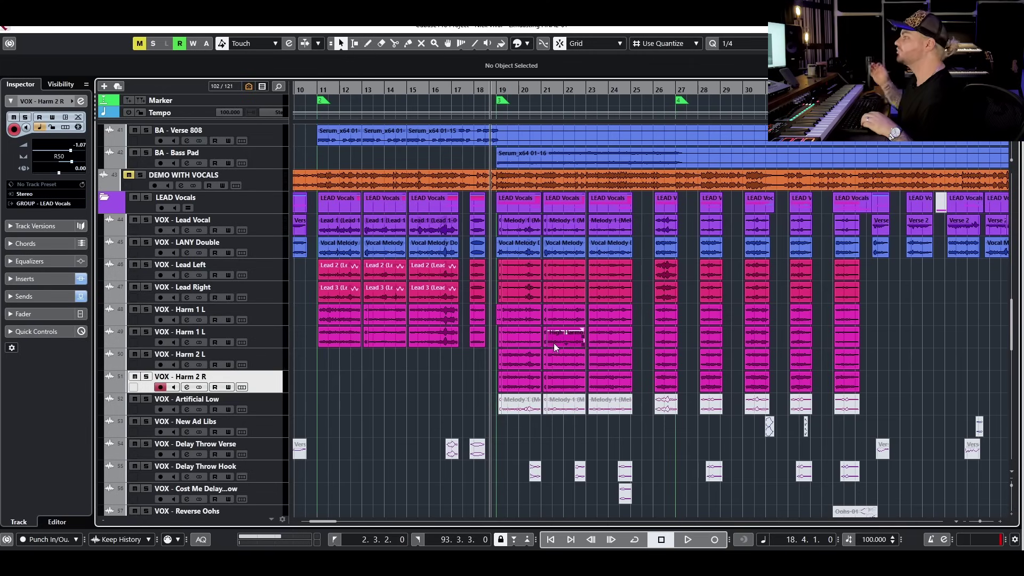
{"action": "scroll", "coordinate": [636, 357], "scroll_direction": "down", "scroll_amount": 3}
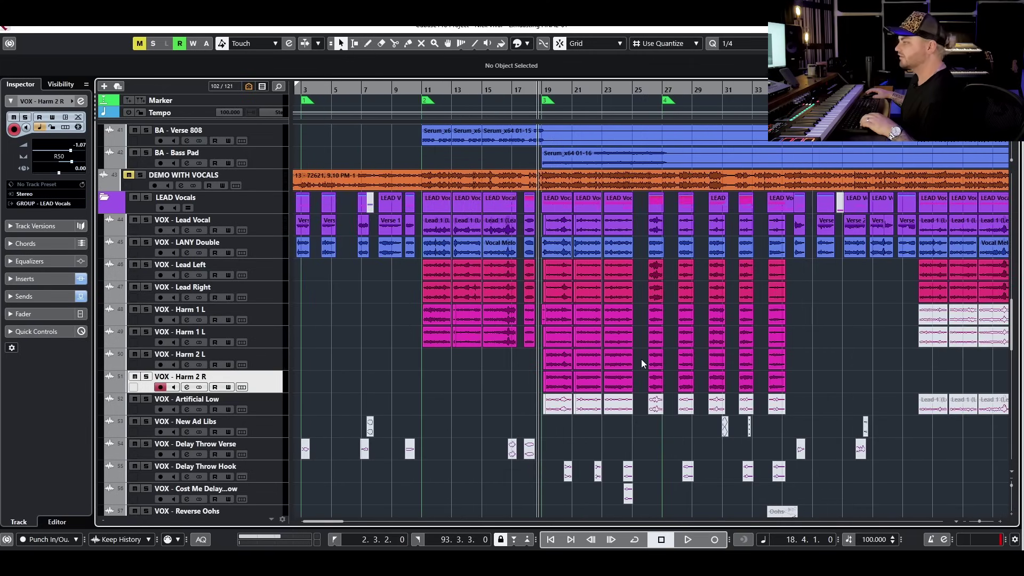
{"action": "scroll", "coordinate": [654, 366], "scroll_direction": "right", "scroll_amount": 3}
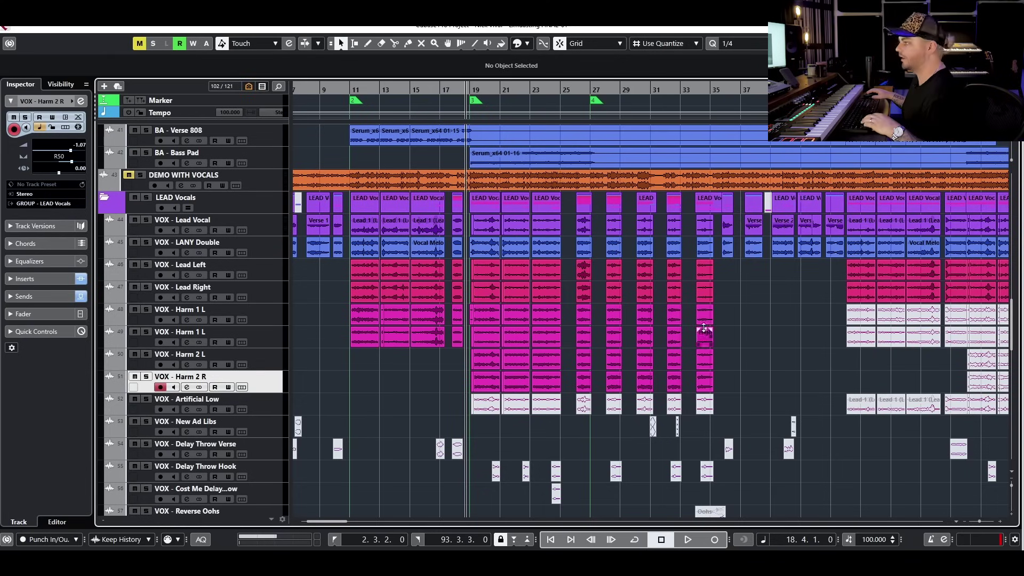
{"action": "scroll", "coordinate": [725, 296], "scroll_direction": "up", "scroll_amount": 3}
{"action": "left_click", "coordinate": [727, 303]}
{"action": "left_click", "coordinate": [747, 395]}
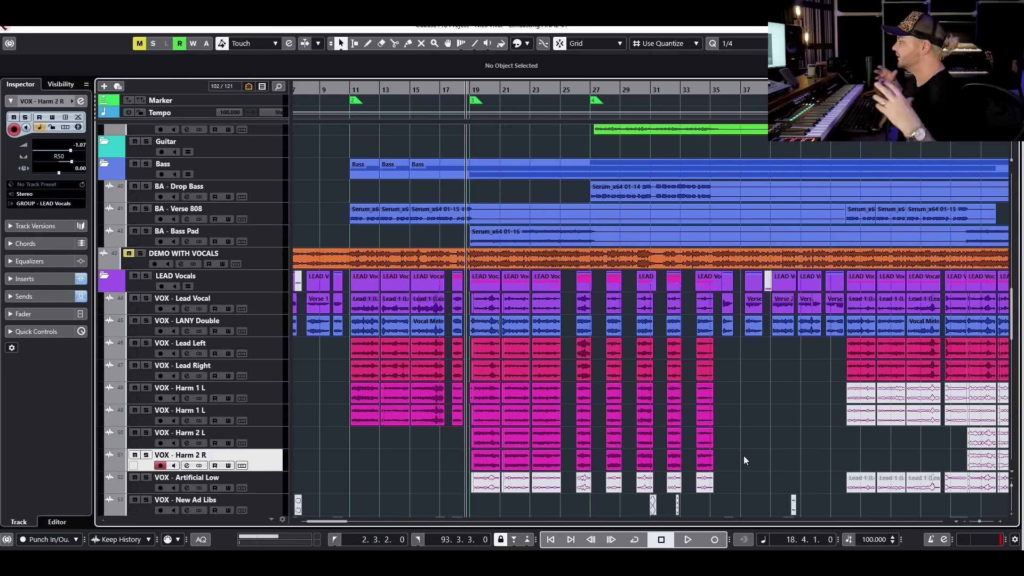
{"action": "scroll", "coordinate": [767, 459], "scroll_direction": "down", "scroll_amount": 6}
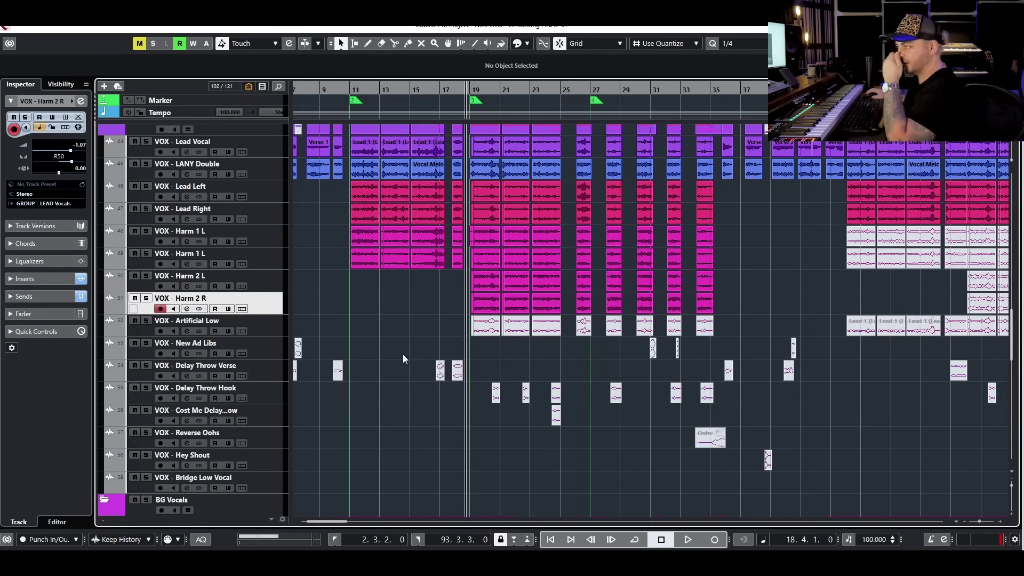
Switch to the vocal production guide in Google Docs and review its color key and the color-coded lyrics across the pages.
{"action": "key", "text": "alt+Tab"}
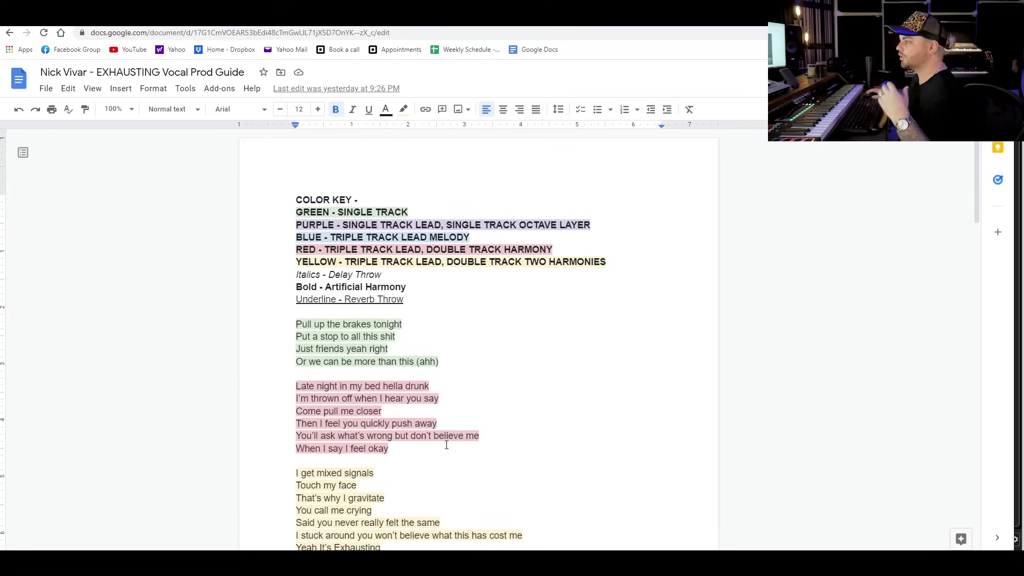
{"action": "scroll", "coordinate": [510, 345], "scroll_direction": "down", "scroll_amount": 4}
{"action": "scroll", "coordinate": [510, 344], "scroll_direction": "up", "scroll_amount": 4}
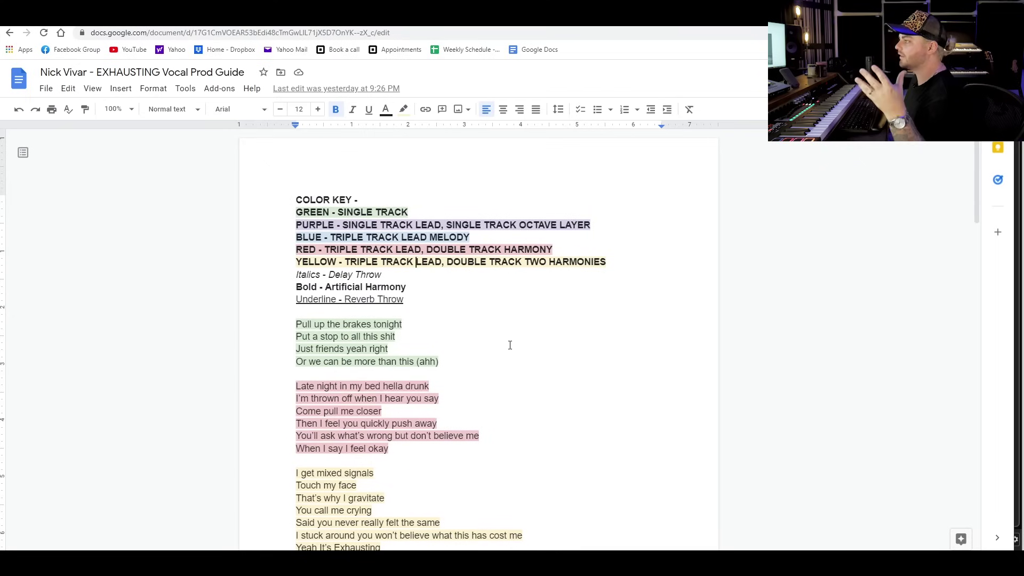
{"action": "scroll", "coordinate": [480, 378], "scroll_direction": "down", "scroll_amount": 3}
{"action": "scroll", "coordinate": [480, 379], "scroll_direction": "down", "scroll_amount": 20}
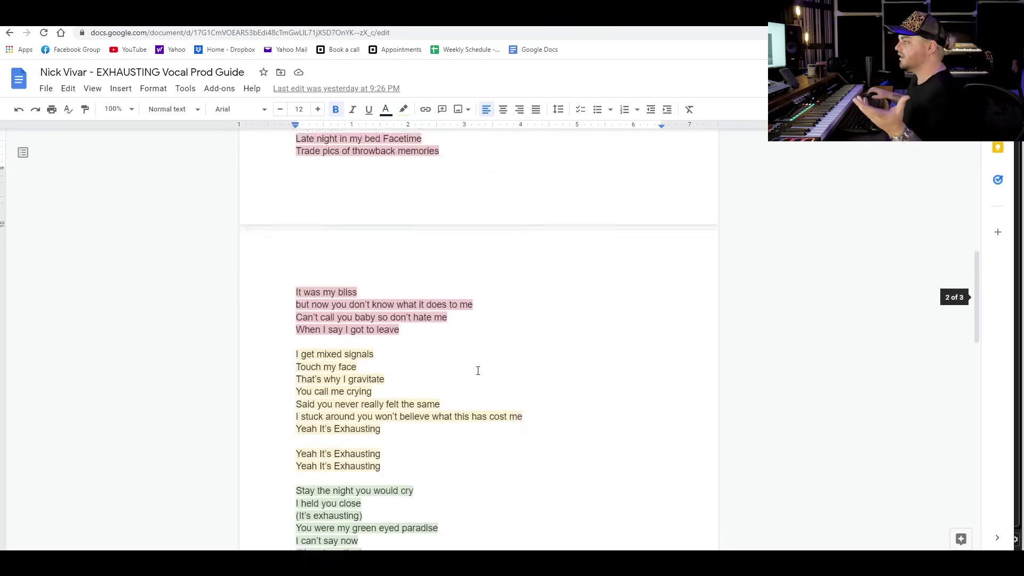
{"action": "scroll", "coordinate": [483, 363], "scroll_direction": "up", "scroll_amount": 5}
{"action": "scroll", "coordinate": [482, 362], "scroll_direction": "down", "scroll_amount": 4}
{"action": "scroll", "coordinate": [482, 331], "scroll_direction": "up", "scroll_amount": 19}
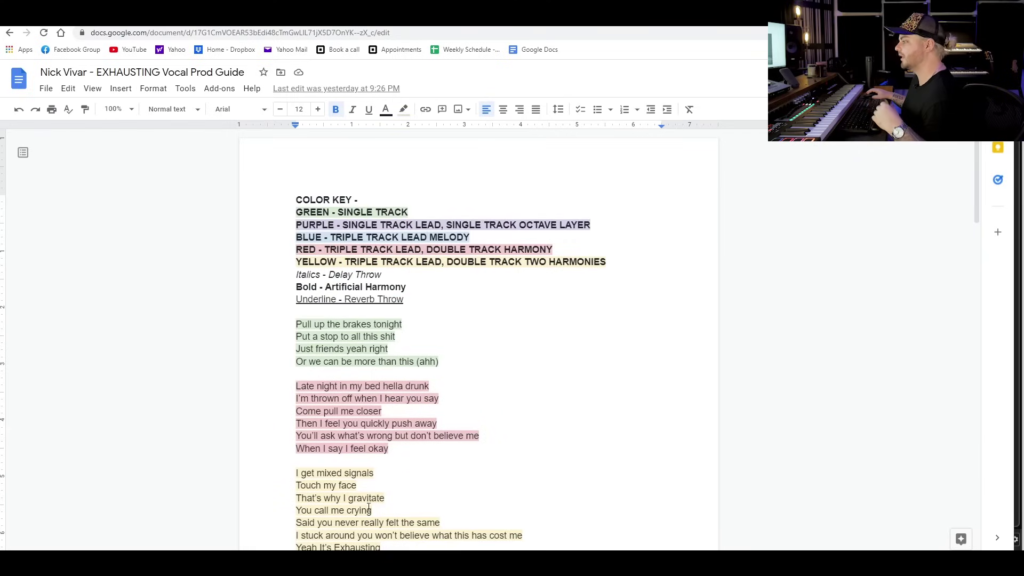
Return to Cubase, play from bar 11 with the bar 11 to 18 clips on both VOX - Harm 1 L tracks muted, and unmute them.
{"action": "mouse_move", "coordinate": [327, 563]}
{"action": "left_click", "coordinate": [327, 528]}
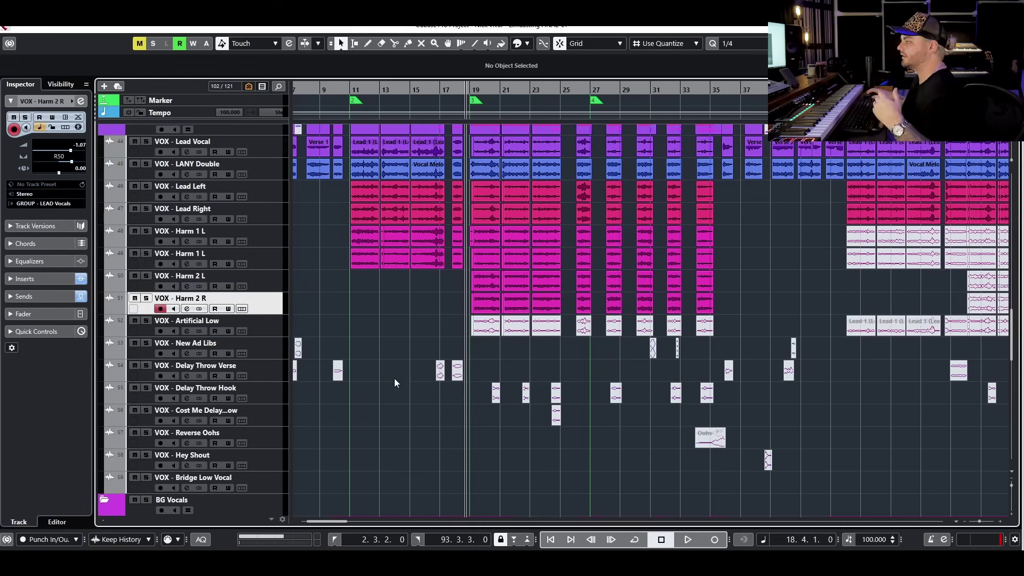
{"action": "scroll", "coordinate": [392, 302], "scroll_direction": "left", "scroll_amount": 3}
{"action": "left_click_drag", "start_coordinate": [405, 255], "coordinate": [528, 281]}
{"action": "key", "text": "shift+m"}
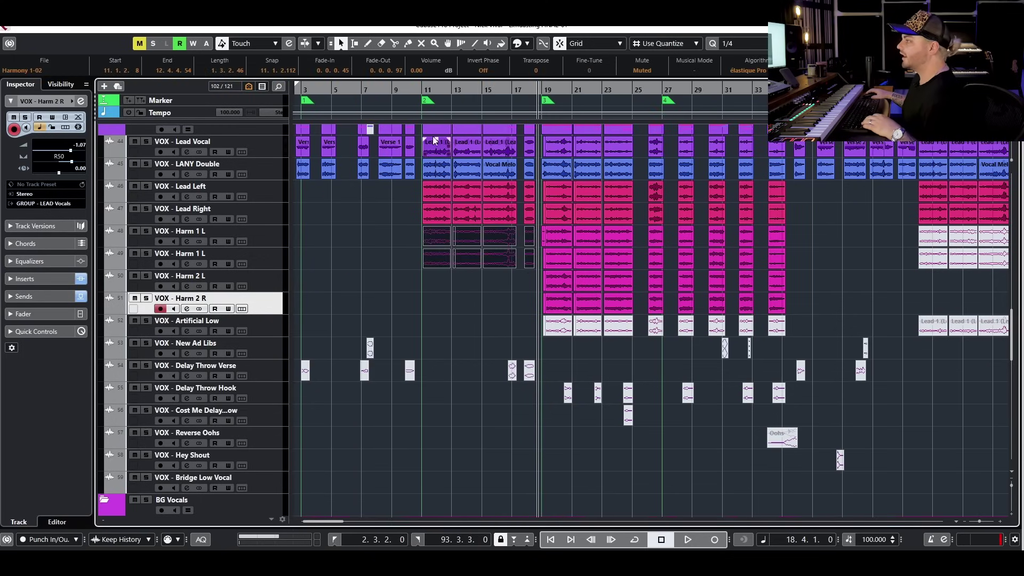
{"action": "left_click", "coordinate": [422, 90]}
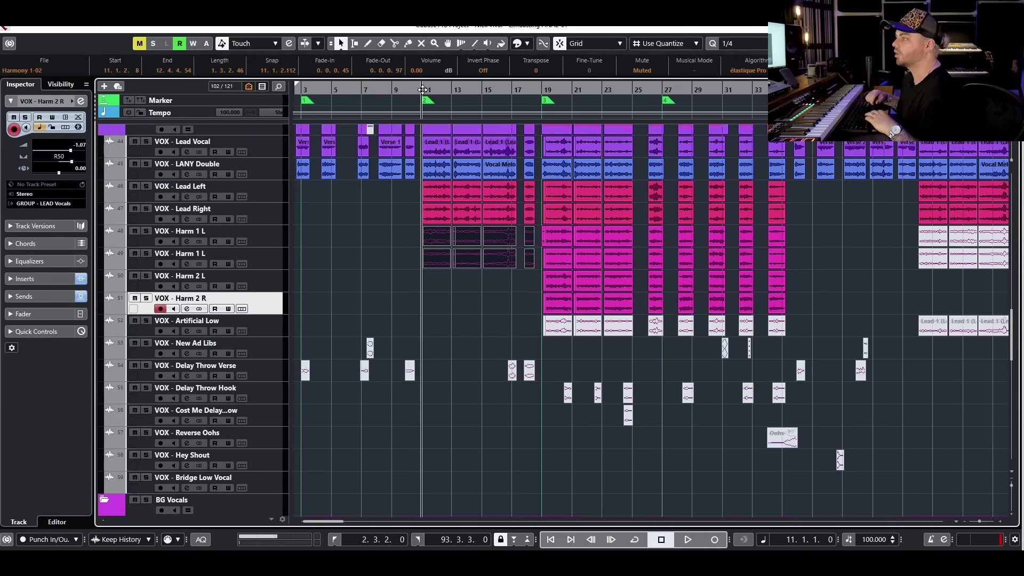
{"action": "key", "text": "space"}
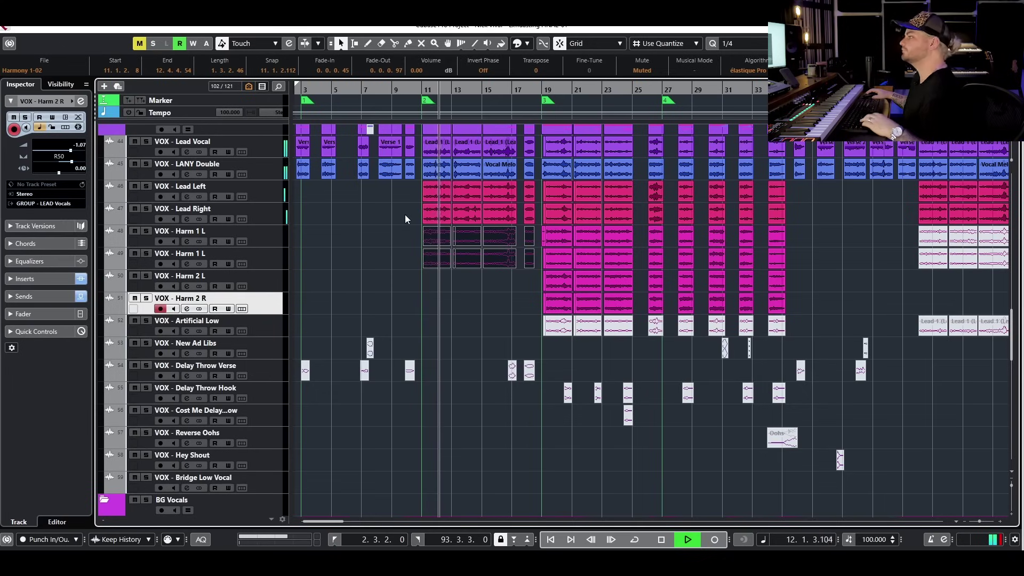
{"action": "key", "text": "space"}
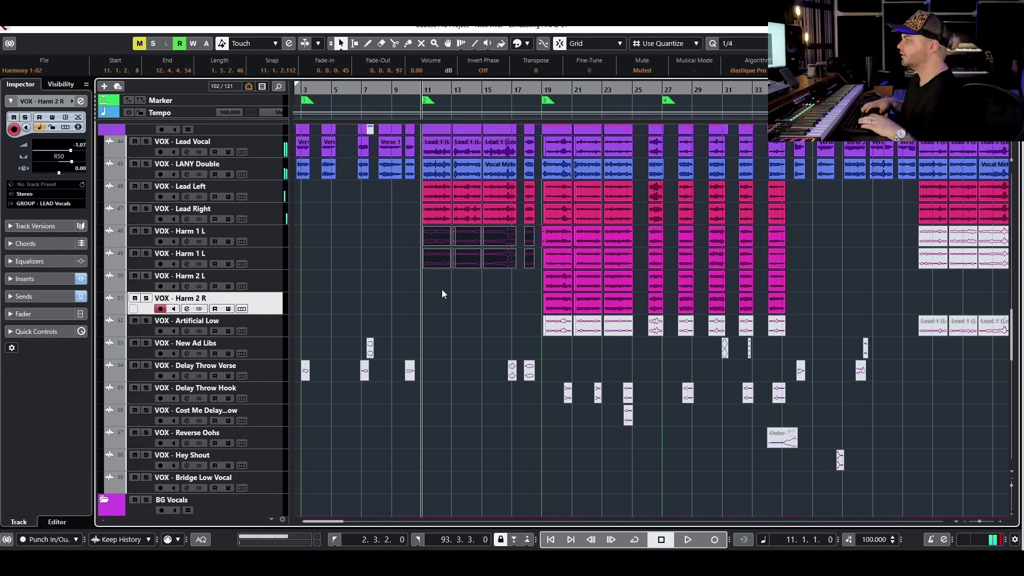
{"action": "key", "text": "shift+u"}
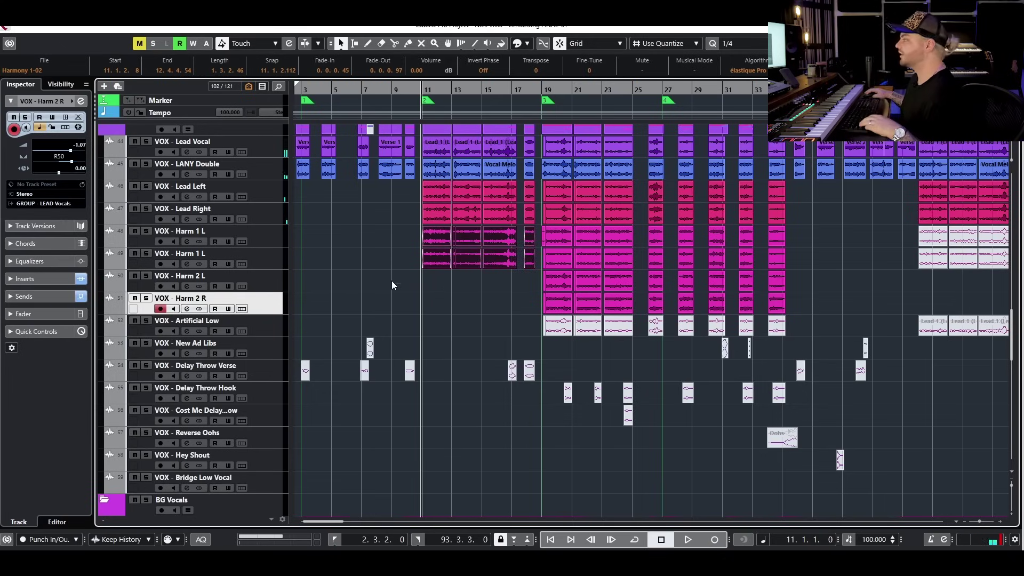
Unmute all clips from bar 44 to the song's end on both VOX - Harm 1 L tracks, VOX - Harm 2 L and VOX - Harm 2 R.
{"action": "key", "text": "g"}
{"action": "key", "text": "g"}
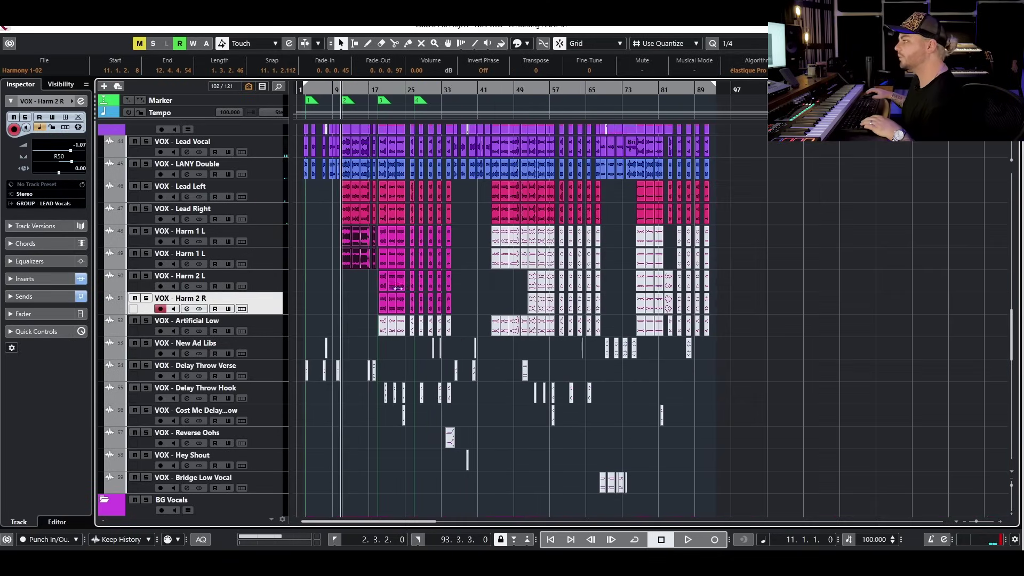
{"action": "left_click", "coordinate": [369, 326]}
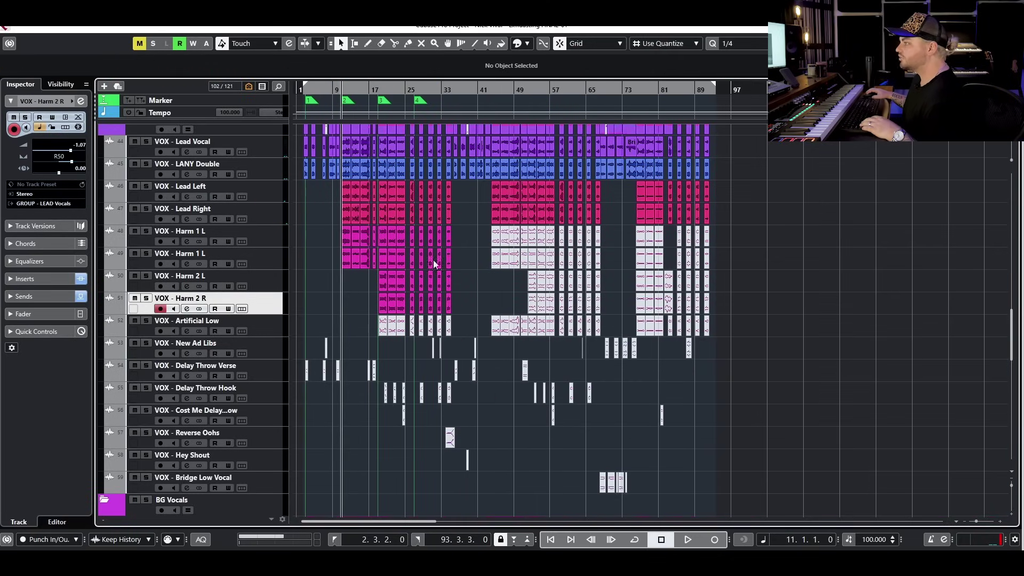
{"action": "left_click_drag", "start_coordinate": [470, 242], "coordinate": [718, 306]}
{"action": "key", "text": "shift+m"}
{"action": "key", "text": "shift+u"}
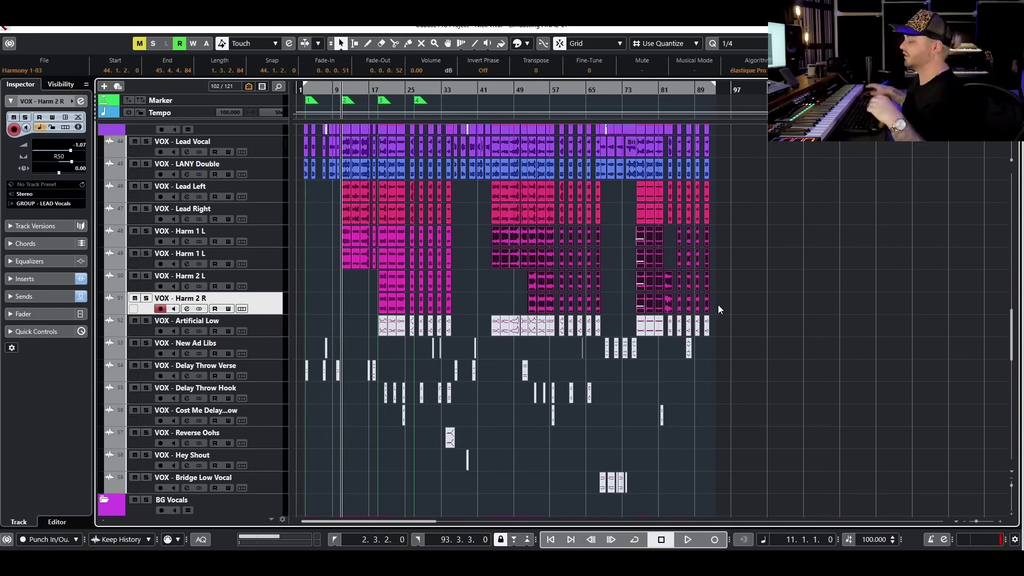
Switch to the Google Docs lyric guide and check which red, yellow and green lyric sections call for harmonies.
{"action": "key", "text": "alt+Tab"}
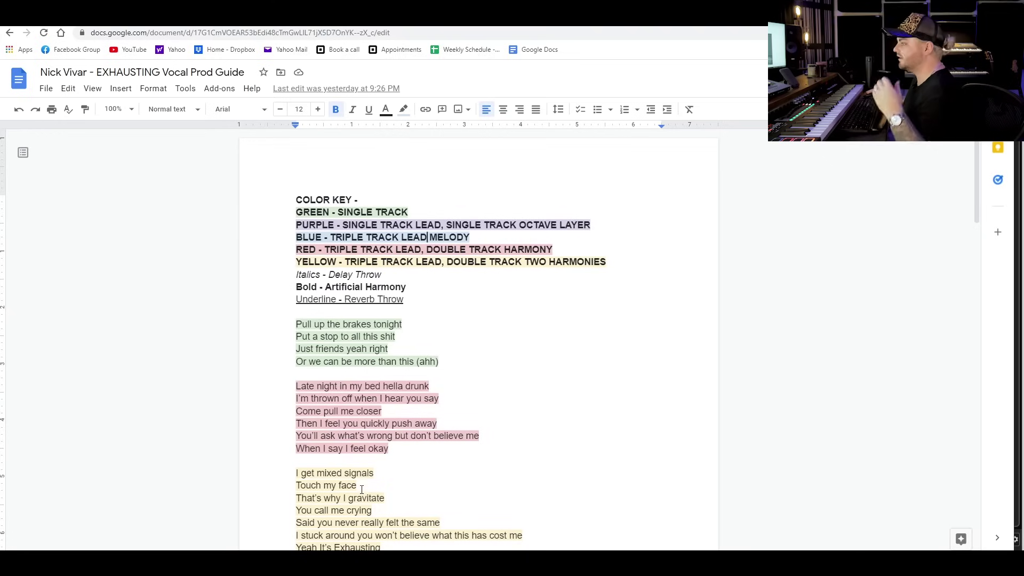
{"action": "scroll", "coordinate": [448, 361], "scroll_direction": "down", "scroll_amount": 4}
{"action": "scroll", "coordinate": [449, 361], "scroll_direction": "down", "scroll_amount": 8}
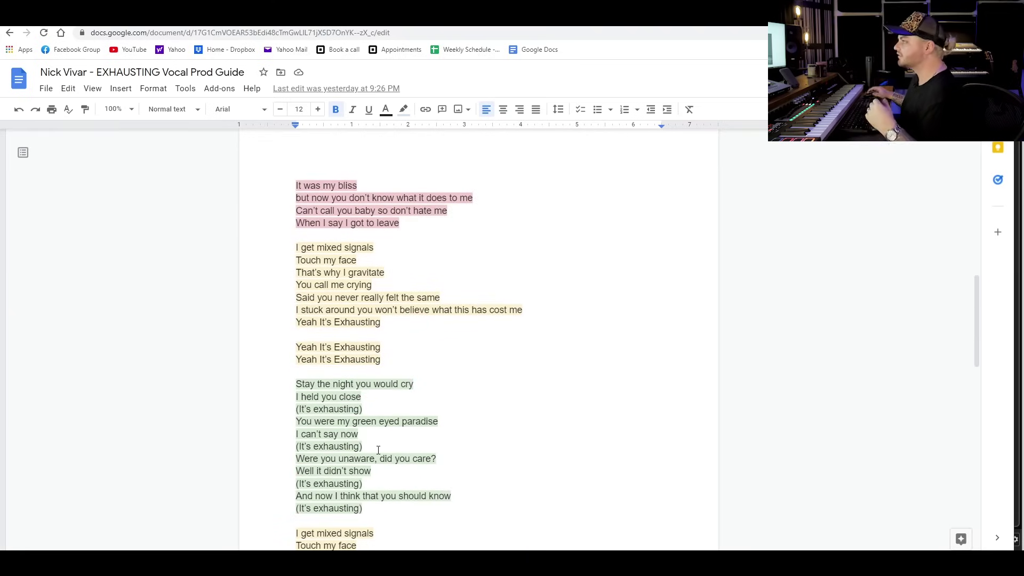
{"action": "scroll", "coordinate": [384, 442], "scroll_direction": "up", "scroll_amount": 5}
{"action": "scroll", "coordinate": [391, 433], "scroll_direction": "up", "scroll_amount": 7}
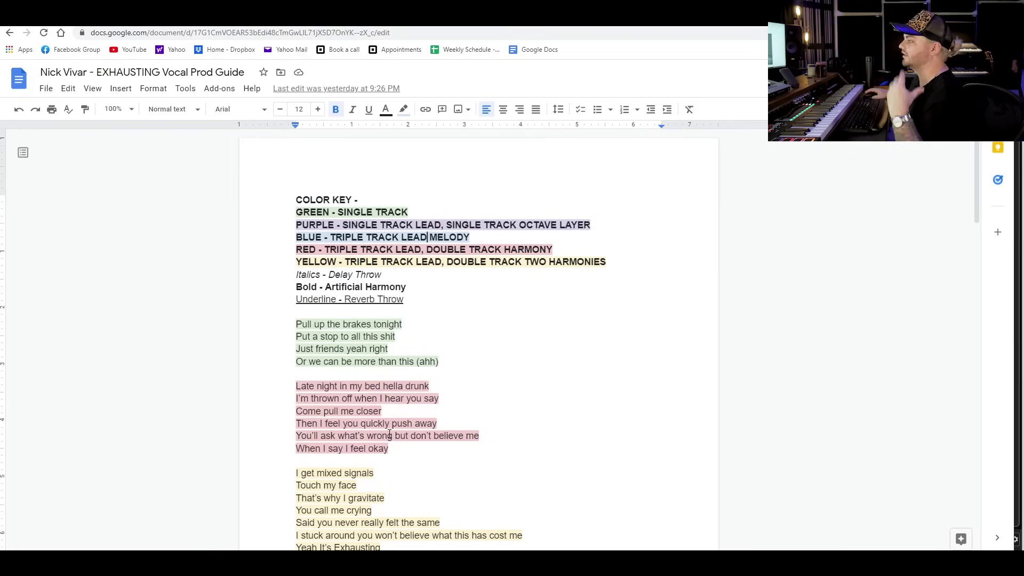
{"action": "scroll", "coordinate": [389, 433], "scroll_direction": "down", "scroll_amount": 4}
{"action": "scroll", "coordinate": [434, 414], "scroll_direction": "down", "scroll_amount": 3}
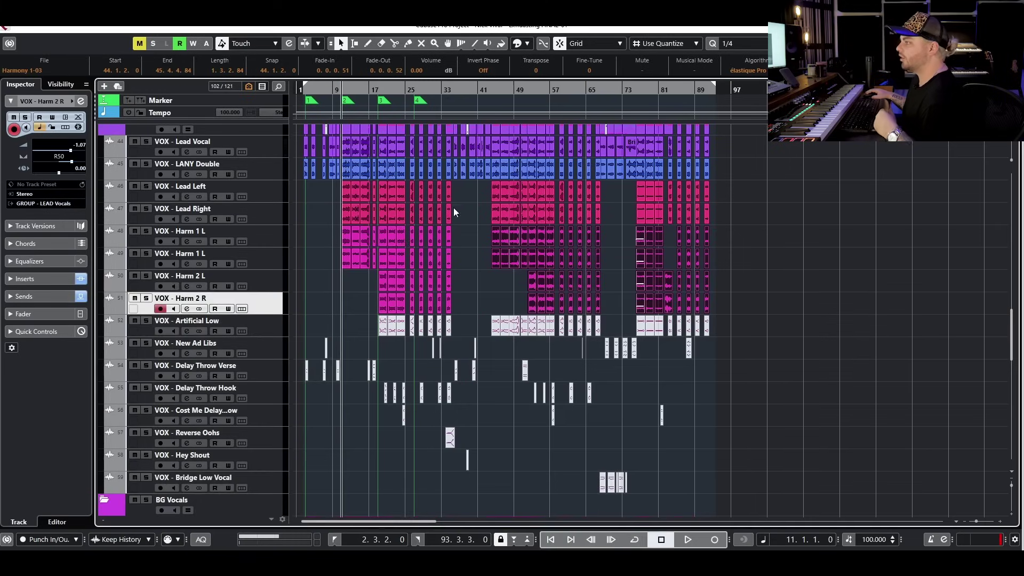
Return to Cubase and look over the layered vocal tracks from VOX - Lead Vocal down to the harmonies and remaining muted tracks.
{"action": "scroll", "coordinate": [426, 218], "scroll_direction": "up", "scroll_amount": 5}
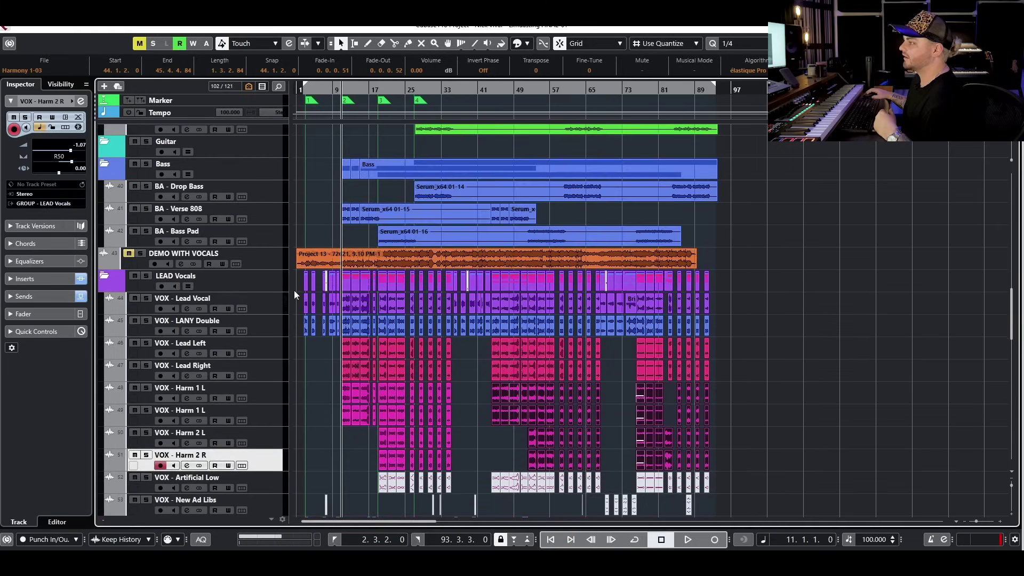
{"action": "left_click", "coordinate": [272, 309]}
{"action": "left_click", "coordinate": [268, 347]}
{"action": "left_click", "coordinate": [273, 371]}
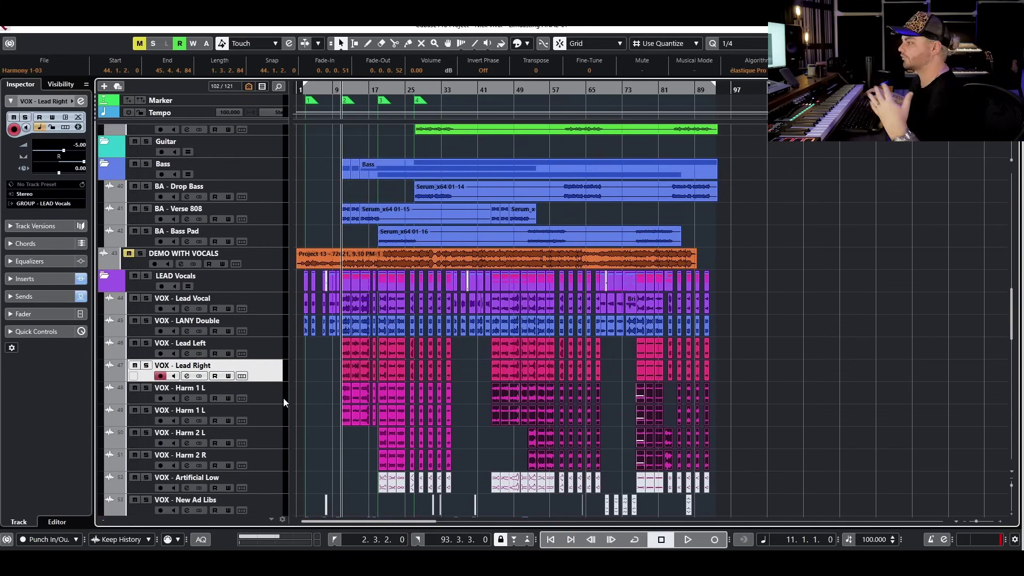
{"action": "left_click", "coordinate": [276, 392]}
{"action": "scroll", "coordinate": [393, 376], "scroll_direction": "down", "scroll_amount": 5}
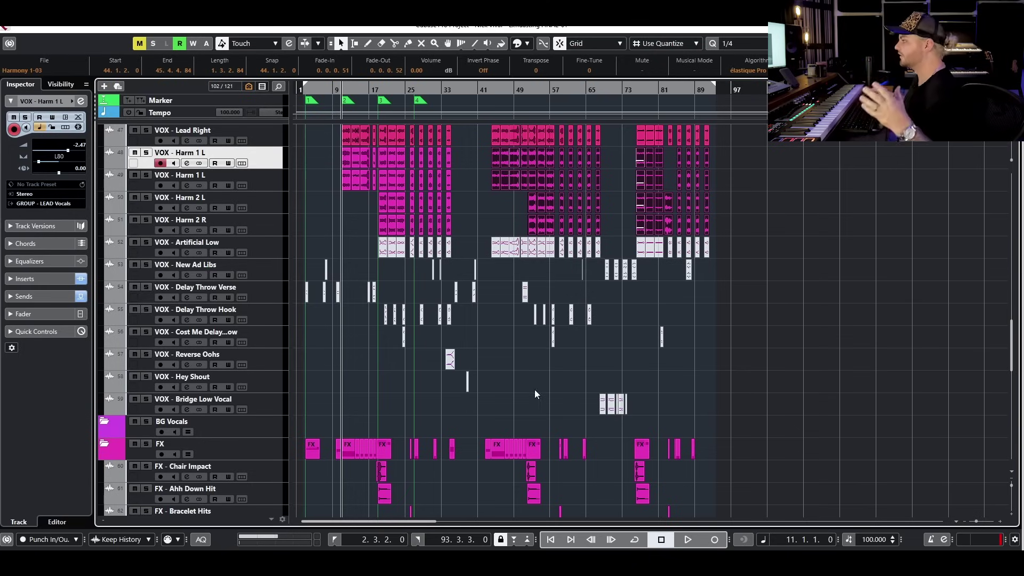
{"action": "scroll", "coordinate": [535, 390], "scroll_direction": "up", "scroll_amount": 5}
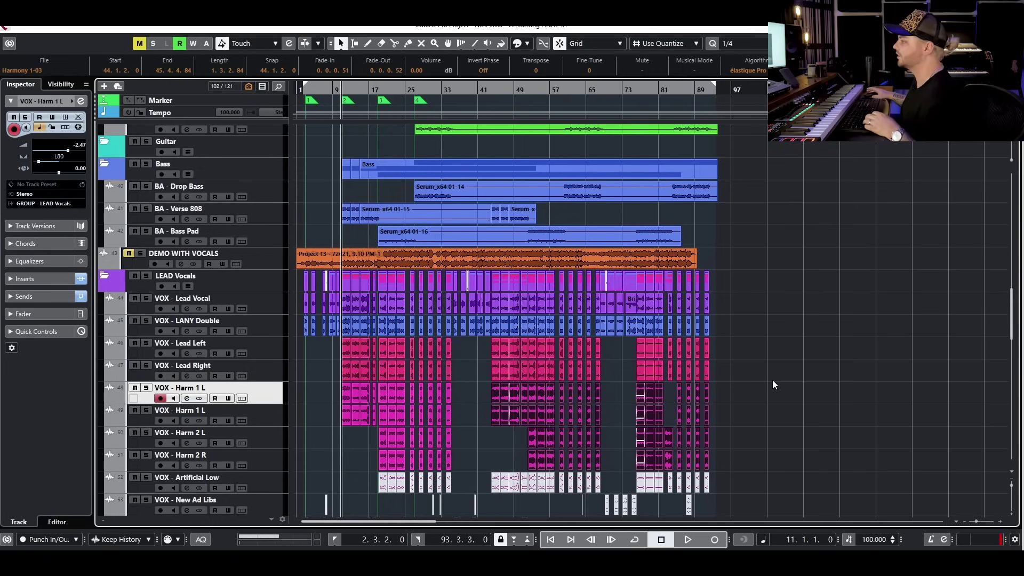
Look over the remaining muted vocal tracks below the harmonies and select all clips on VOX - Artificial Low.
{"action": "scroll", "coordinate": [772, 380], "scroll_direction": "down", "scroll_amount": 3}
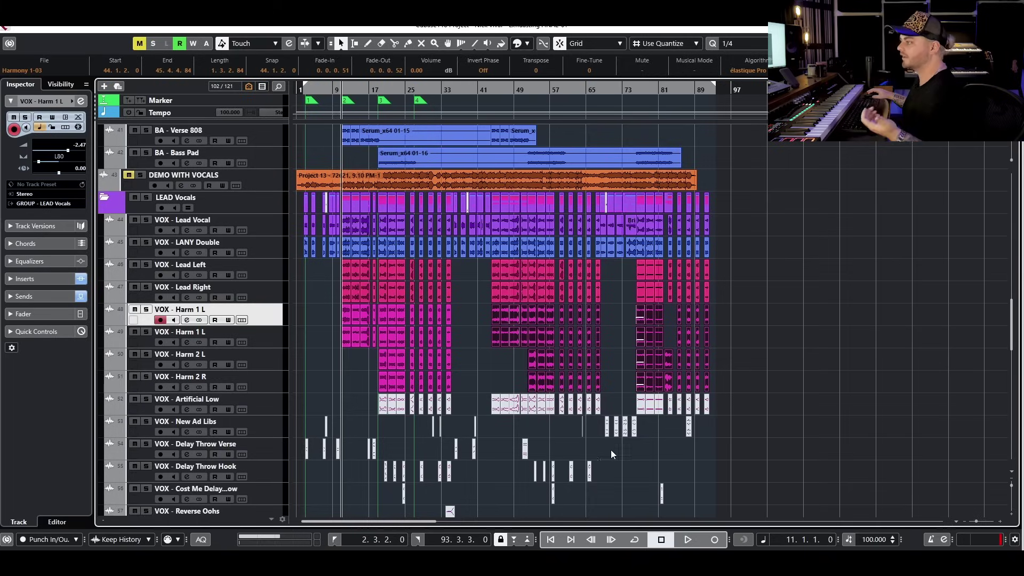
{"action": "scroll", "coordinate": [554, 426], "scroll_direction": "down", "scroll_amount": 5}
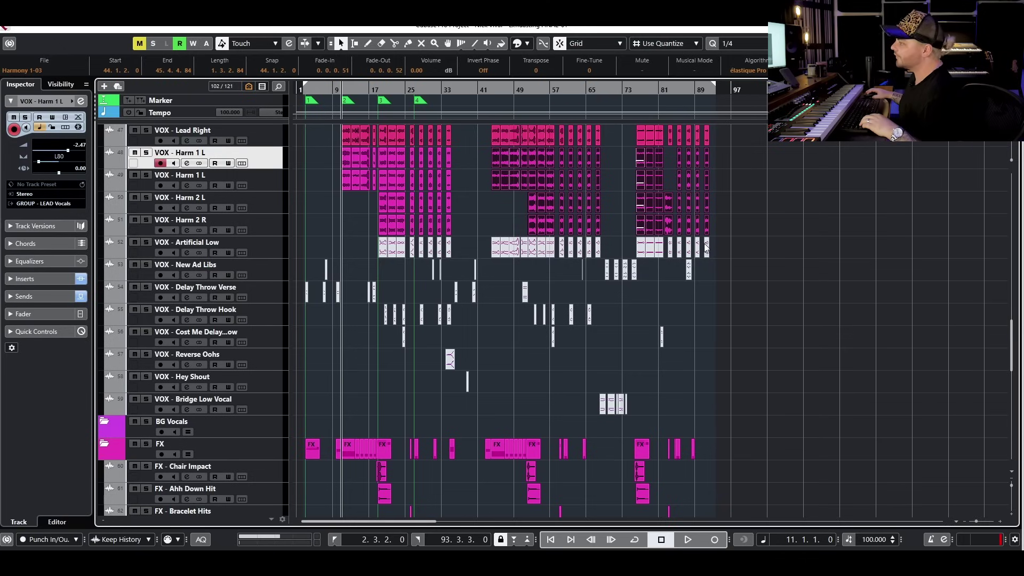
{"action": "left_click_drag", "start_coordinate": [712, 248], "coordinate": [373, 251]}
{"action": "key", "text": "shift+m"}
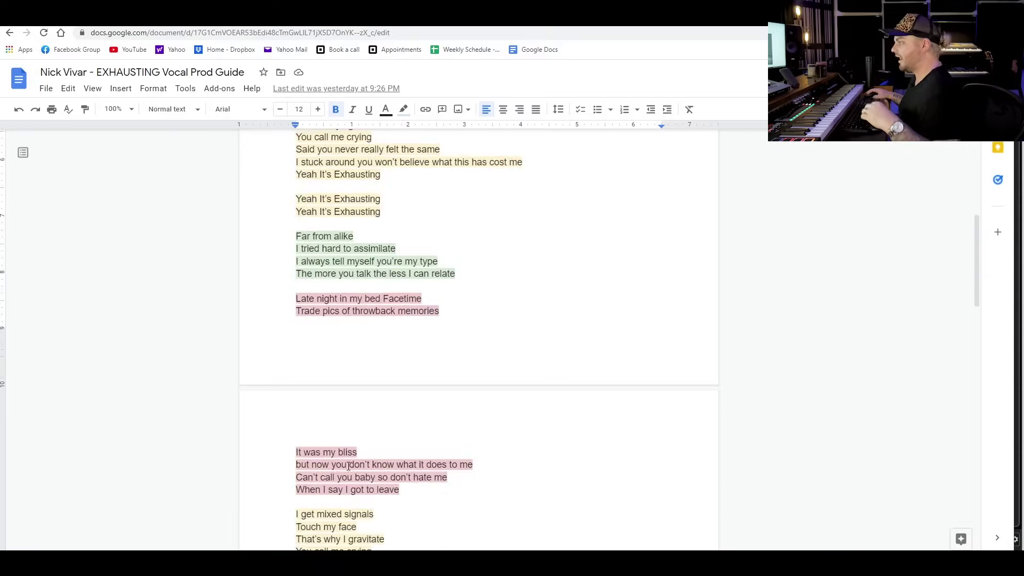
Switch to the Google Docs lyric guide and check the key's delay throw, artificial harmony and reverb throw formatting against the lyrics.
{"action": "scroll", "coordinate": [370, 411], "scroll_direction": "down", "scroll_amount": 3}
{"action": "scroll", "coordinate": [370, 411], "scroll_direction": "up", "scroll_amount": 10}
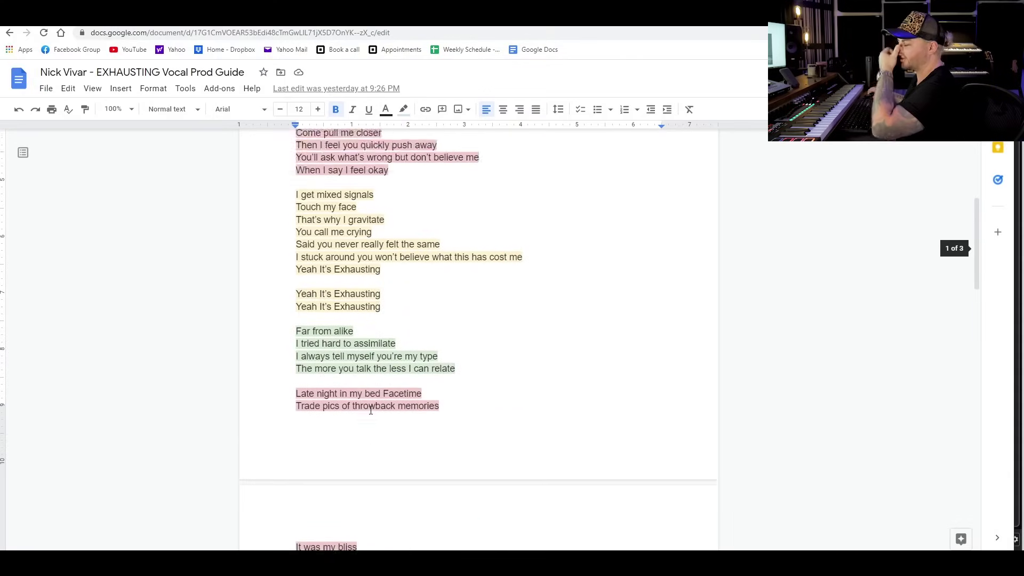
{"action": "left_click", "coordinate": [334, 274]}
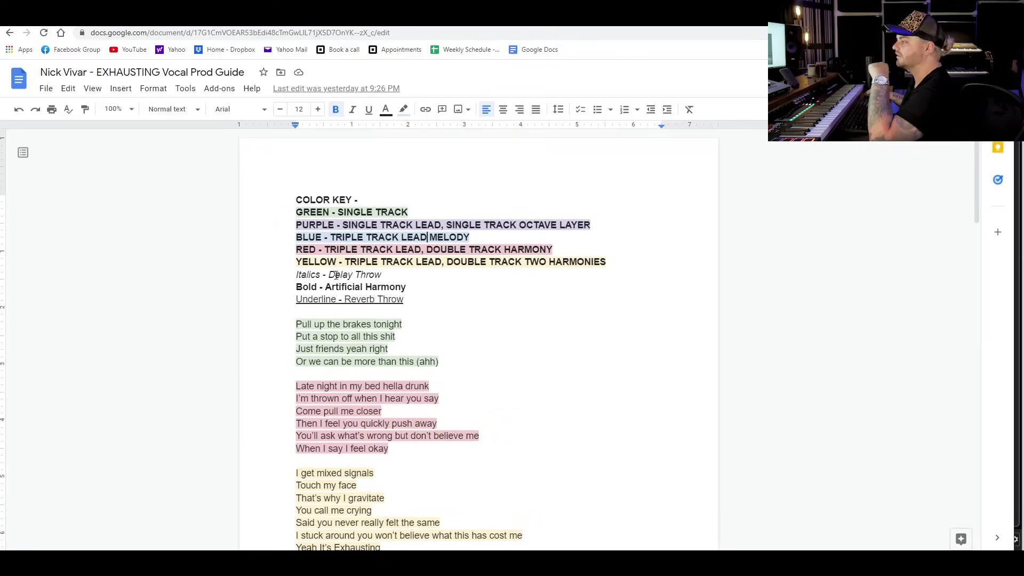
{"action": "left_click", "coordinate": [339, 292]}
{"action": "left_click", "coordinate": [342, 299]}
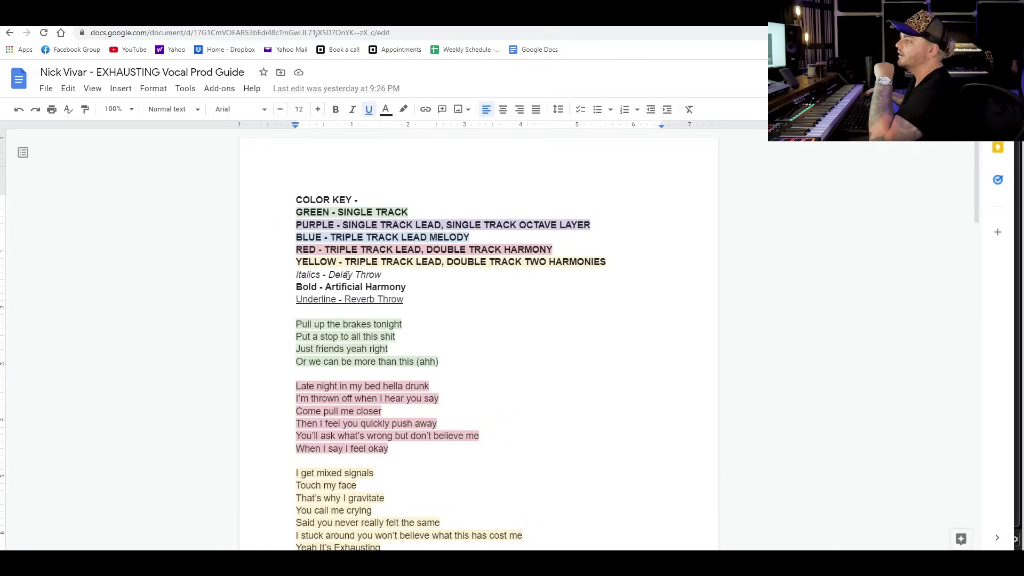
{"action": "left_click", "coordinate": [347, 275]}
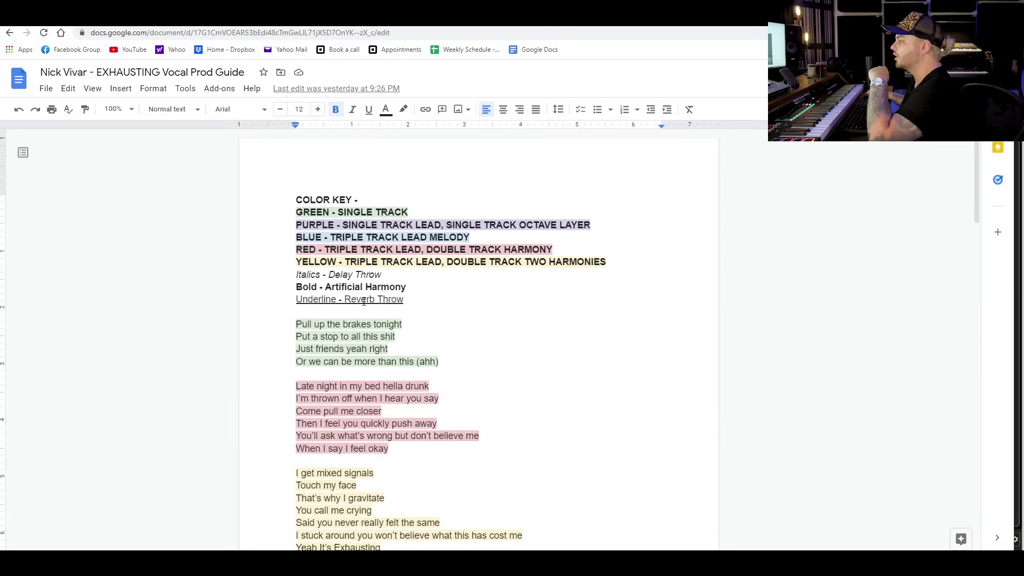
{"action": "left_click", "coordinate": [362, 300]}
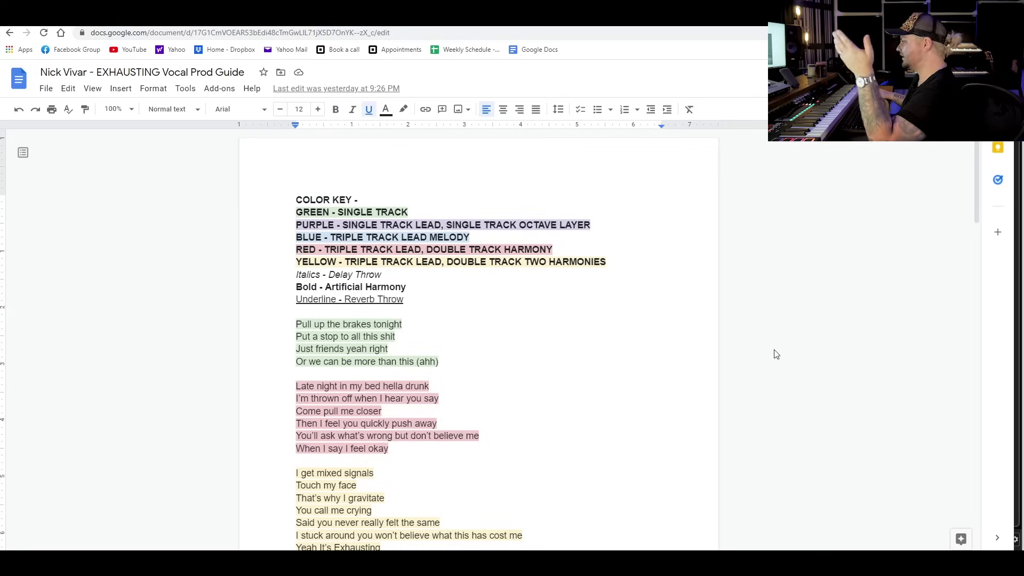
{"action": "scroll", "coordinate": [566, 438], "scroll_direction": "down", "scroll_amount": 10}
{"action": "scroll", "coordinate": [566, 438], "scroll_direction": "down", "scroll_amount": 2}
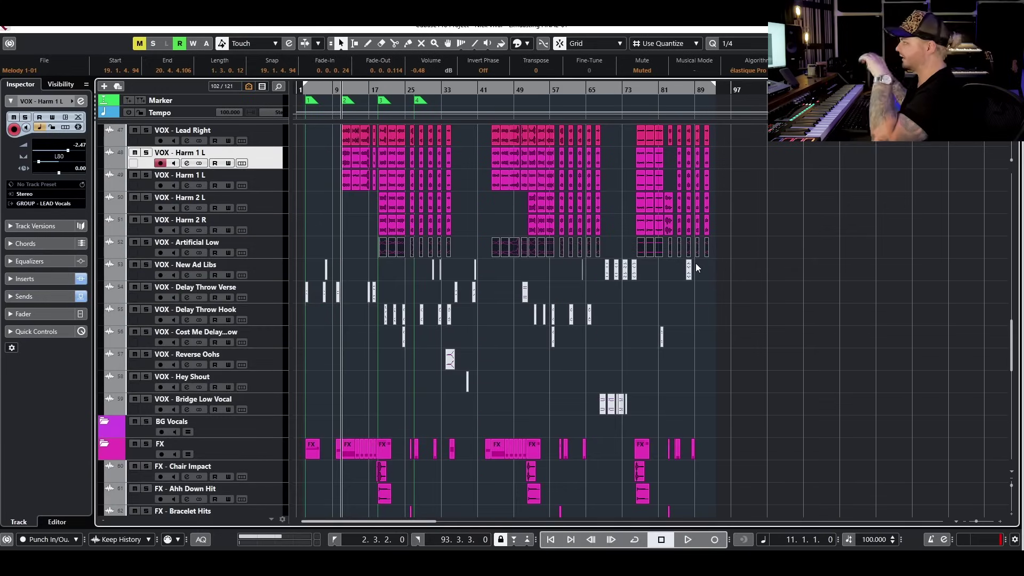
{"action": "left_click", "coordinate": [743, 296]}
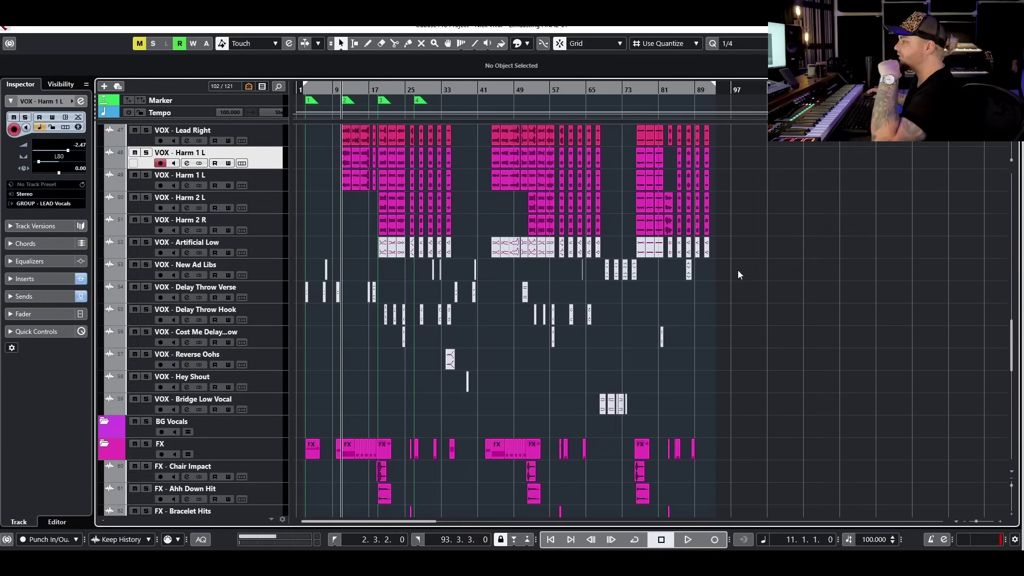
{"action": "left_click_drag", "start_coordinate": [731, 254], "coordinate": [298, 395]}
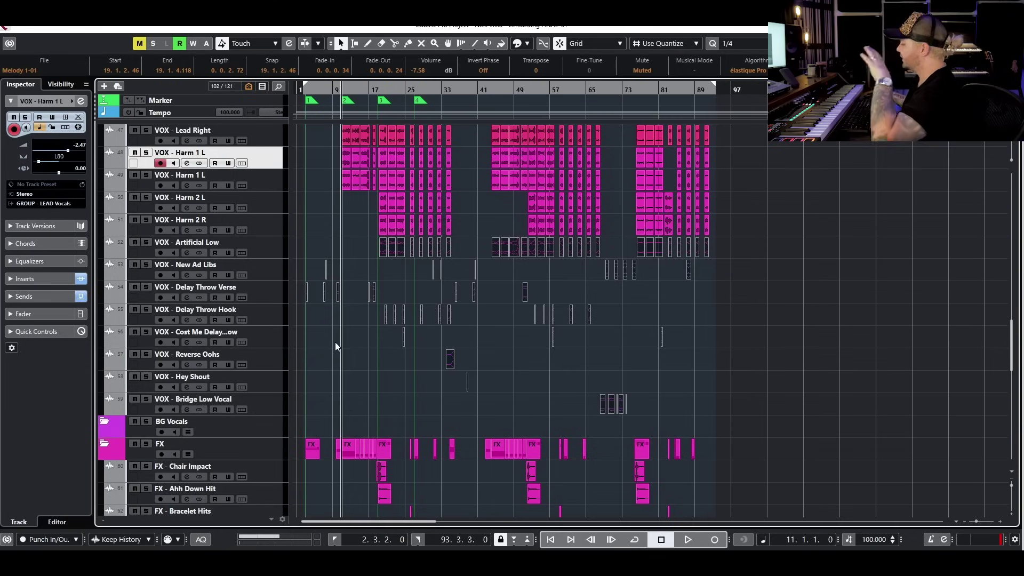
{"action": "double_click", "coordinate": [396, 357]}
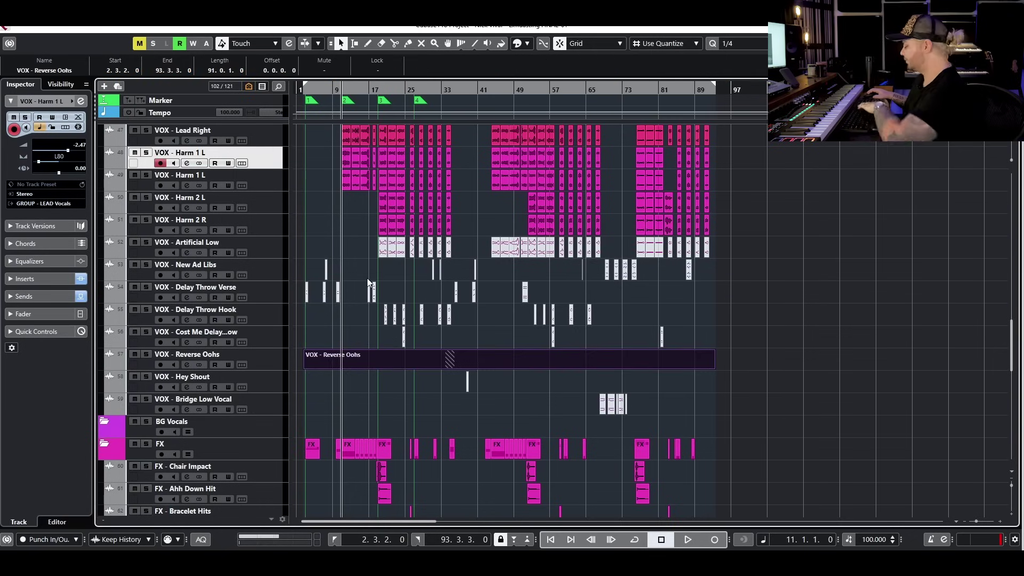
{"action": "key", "text": "ctrl+z"}
In Cubase, unmute all clips on VOX - Artificial Low, move the playback position to bar 19 and solo that track.
{"action": "left_click_drag", "start_coordinate": [374, 260], "coordinate": [744, 246]}
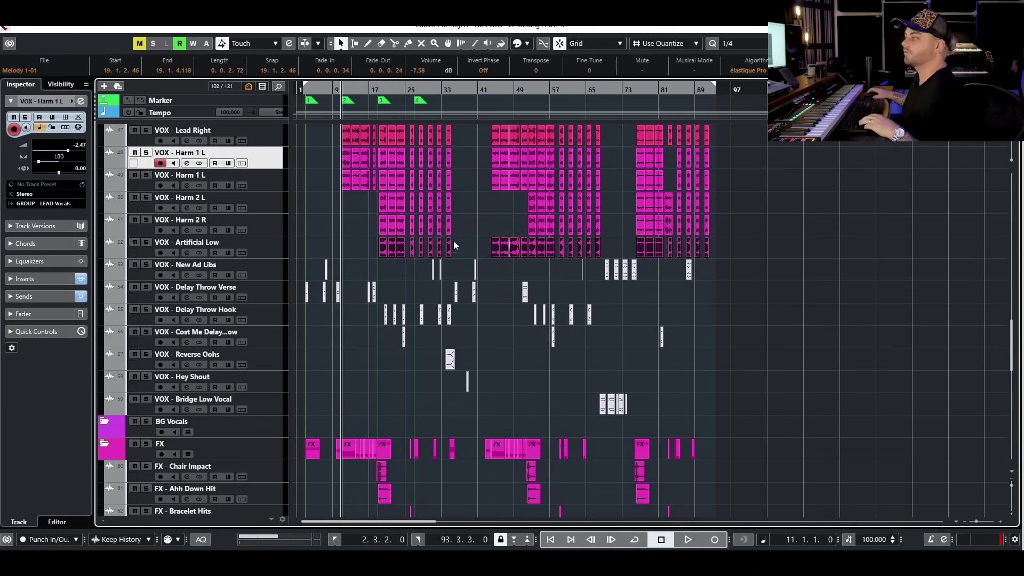
{"action": "key", "text": "h"}
{"action": "key", "text": "h"}
{"action": "left_click", "coordinate": [366, 89]}
{"action": "left_click", "coordinate": [146, 242]}
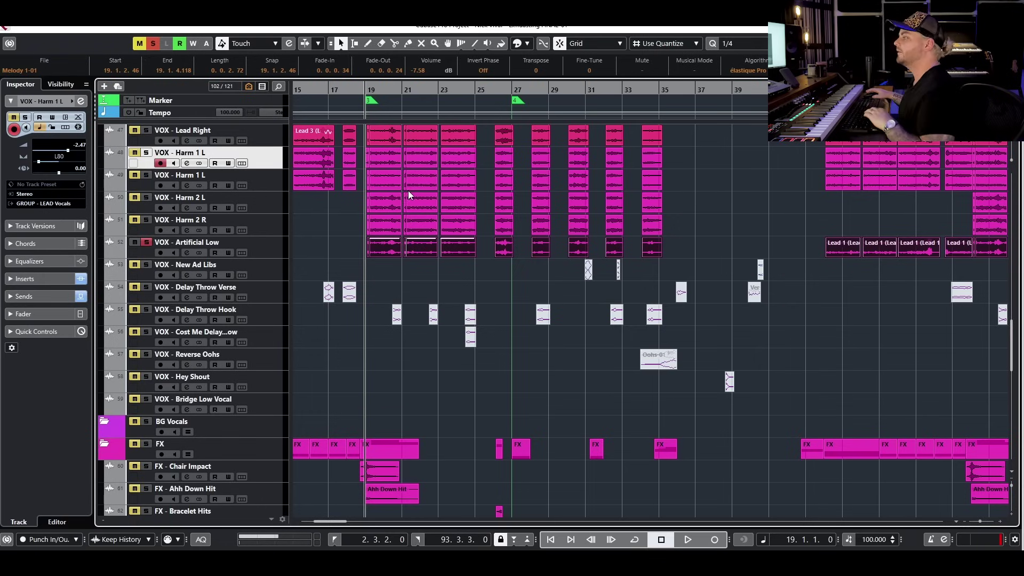
{"action": "scroll", "coordinate": [447, 330], "scroll_direction": "down", "scroll_amount": 2}
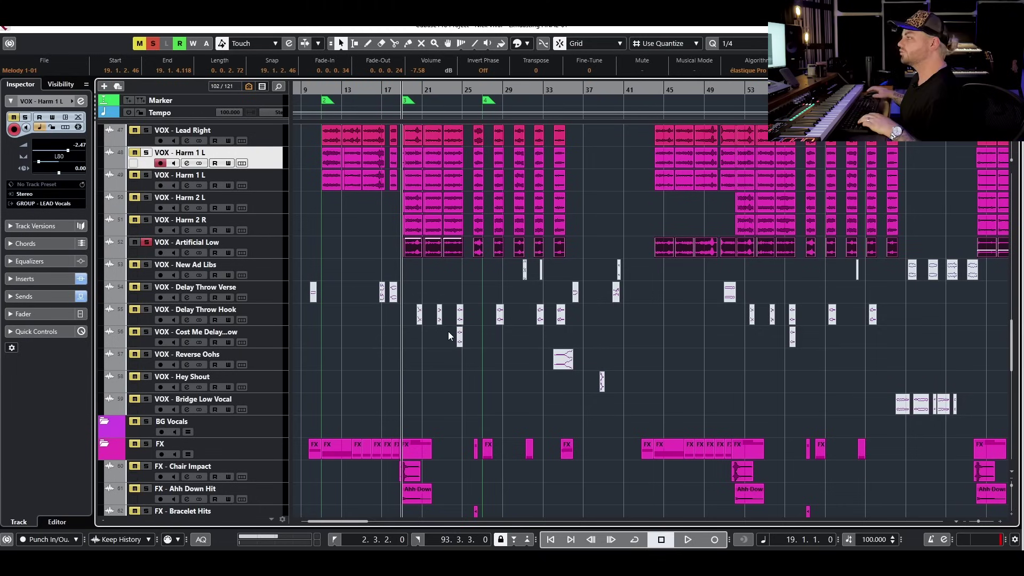
{"action": "scroll", "coordinate": [474, 311], "scroll_direction": "right", "scroll_amount": 3}
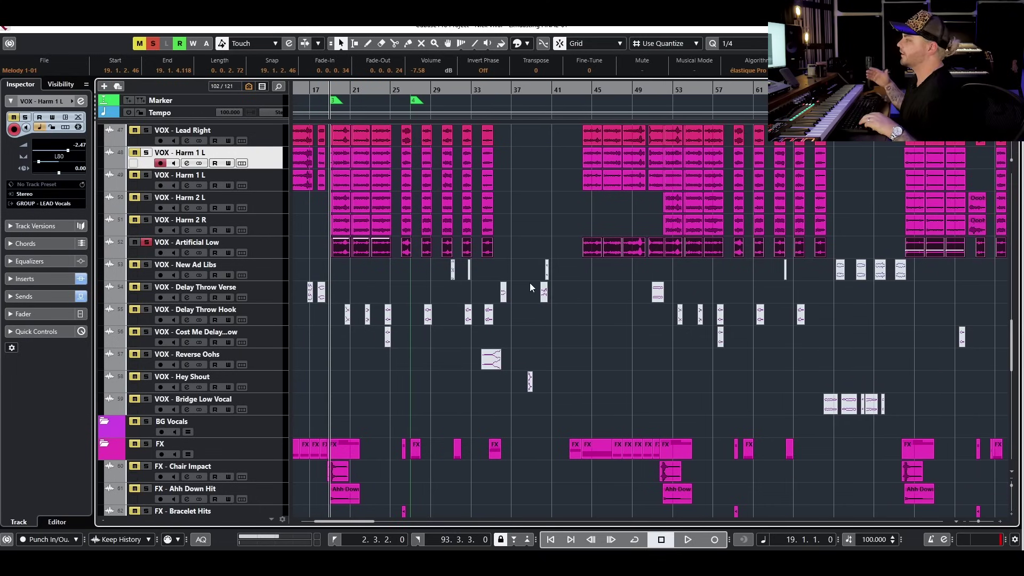
{"action": "scroll", "coordinate": [553, 289], "scroll_direction": "down", "scroll_amount": 1}
{"action": "scroll", "coordinate": [558, 288], "scroll_direction": "up", "scroll_amount": 3}
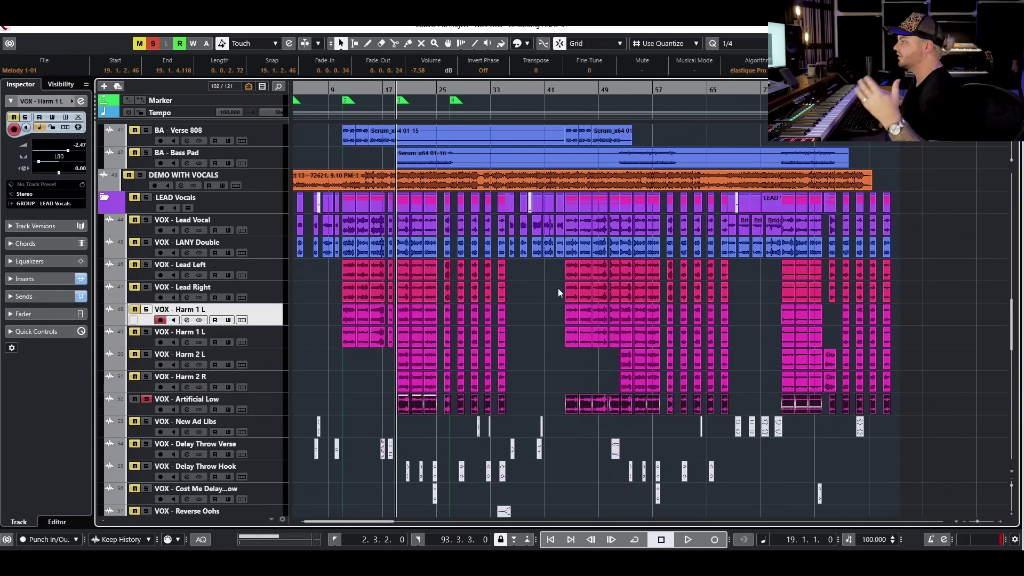
{"action": "scroll", "coordinate": [546, 328], "scroll_direction": "down", "scroll_amount": 2}
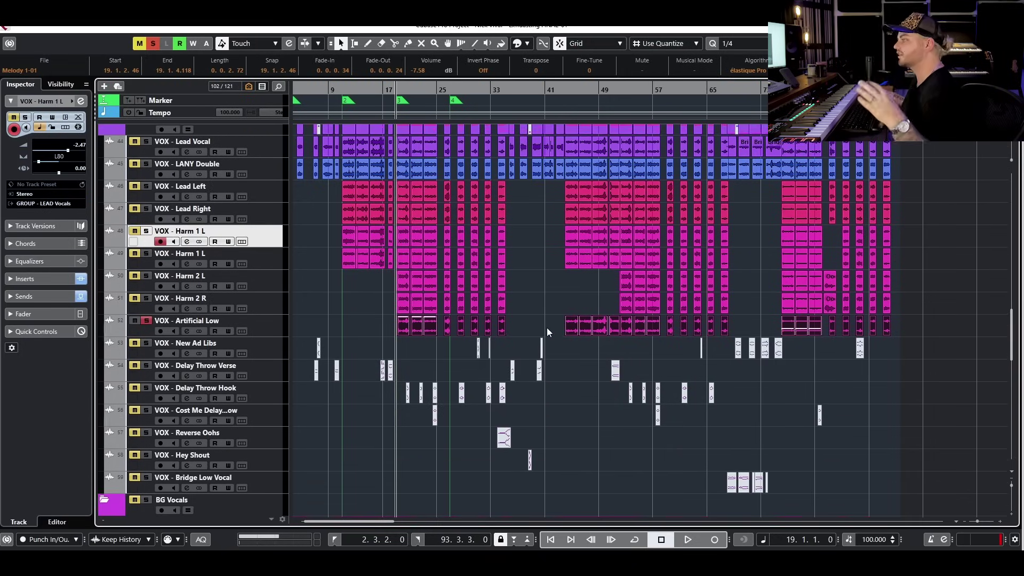
{"action": "left_click", "coordinate": [186, 331]}
{"action": "left_click_drag", "start_coordinate": [853, 127], "coordinate": [368, 219]}
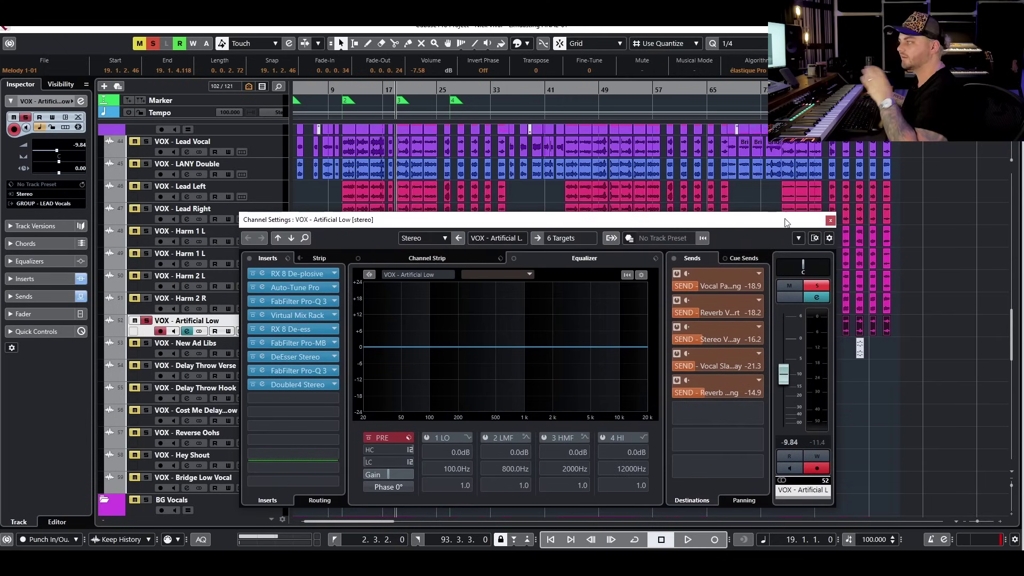
{"action": "left_click", "coordinate": [830, 220]}
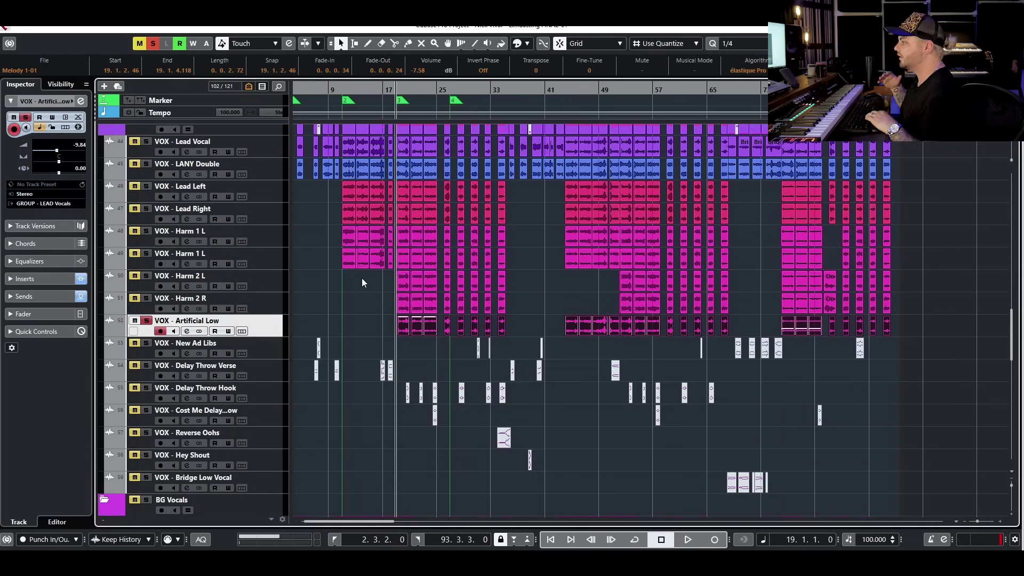
Play from bar 19, adding VOX - Lead Vocal through VOX - Harm 2 R to the soloed Artificial Low, then stop and clear all solos.
{"action": "key", "text": "space"}
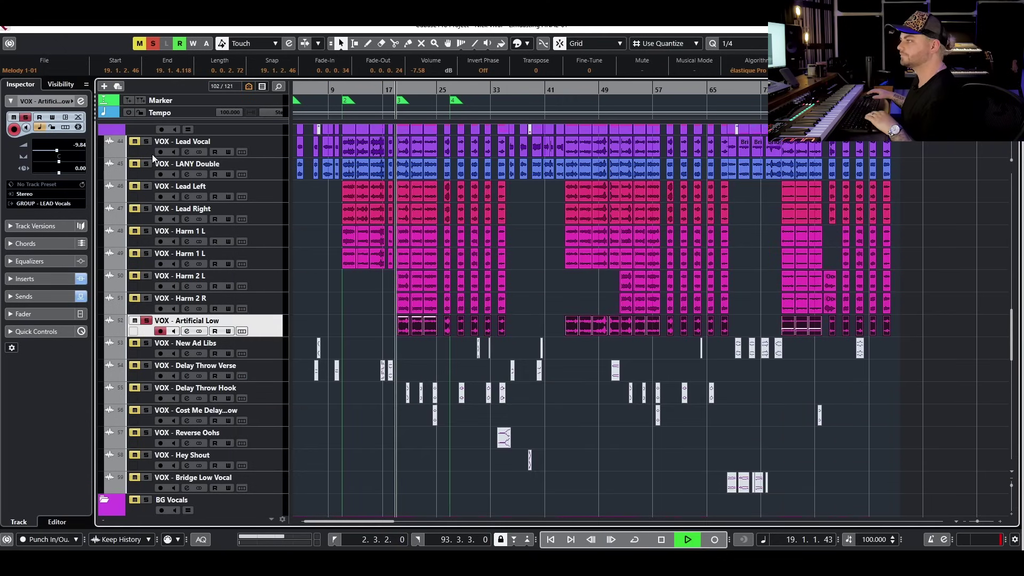
{"action": "scroll", "coordinate": [162, 161], "scroll_direction": "up", "scroll_amount": 3}
{"action": "left_click", "coordinate": [147, 220]}
{"action": "left_click", "coordinate": [146, 242]}
{"action": "left_click", "coordinate": [146, 264]}
{"action": "left_click", "coordinate": [146, 287]}
{"action": "left_click", "coordinate": [146, 310]}
{"action": "left_click", "coordinate": [146, 332]}
{"action": "left_click", "coordinate": [146, 354]}
{"action": "left_click", "coordinate": [146, 377]}
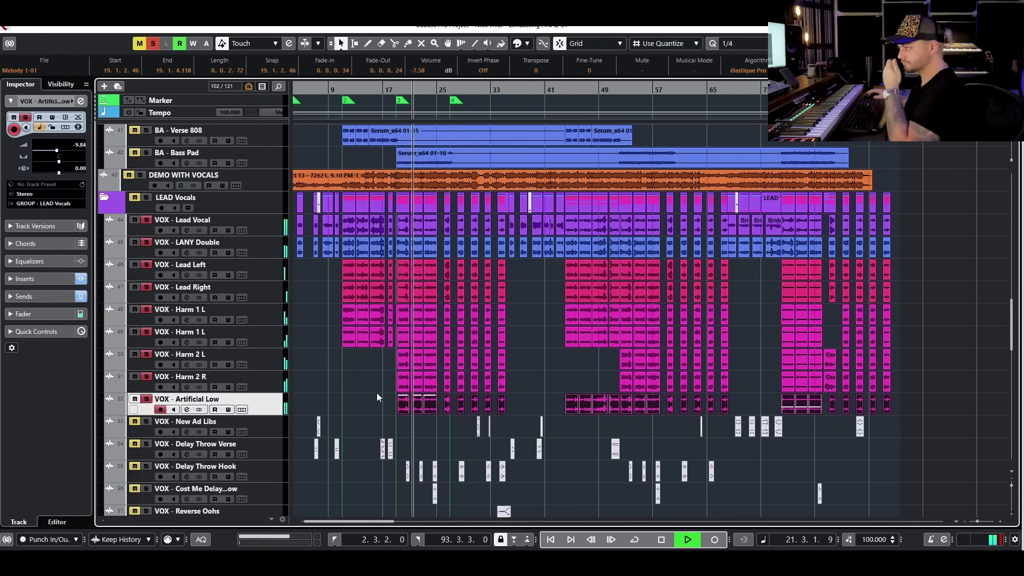
{"action": "scroll", "coordinate": [376, 379], "scroll_direction": "down", "scroll_amount": 6}
{"action": "scroll", "coordinate": [372, 334], "scroll_direction": "up", "scroll_amount": 3}
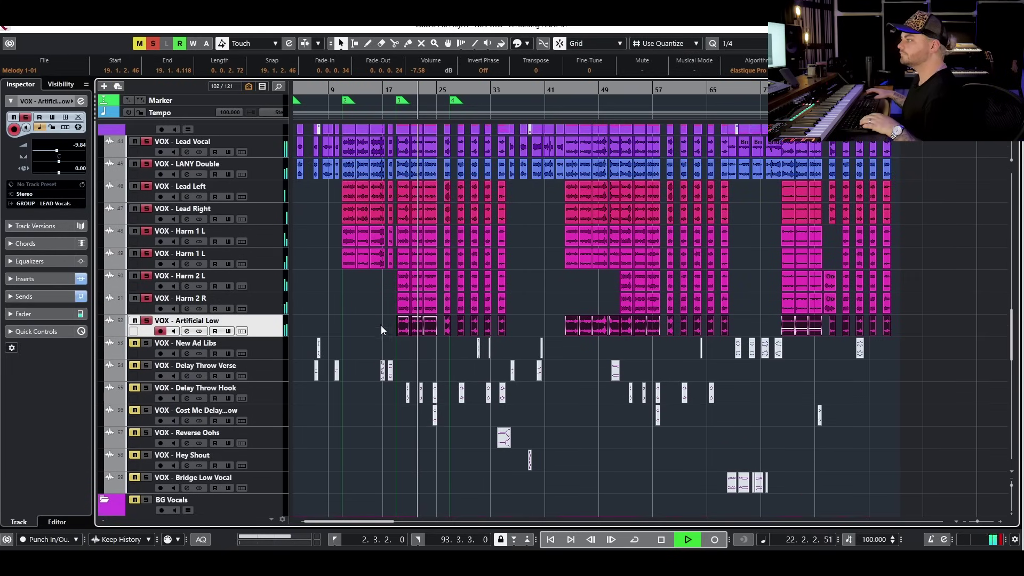
{"action": "key", "text": "space"}
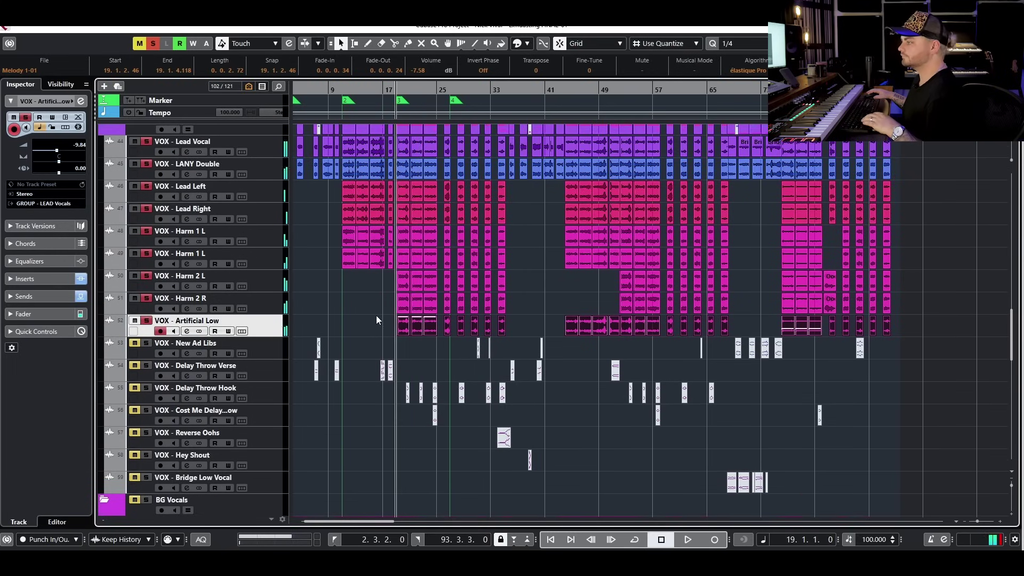
{"action": "left_click", "coordinate": [153, 44]}
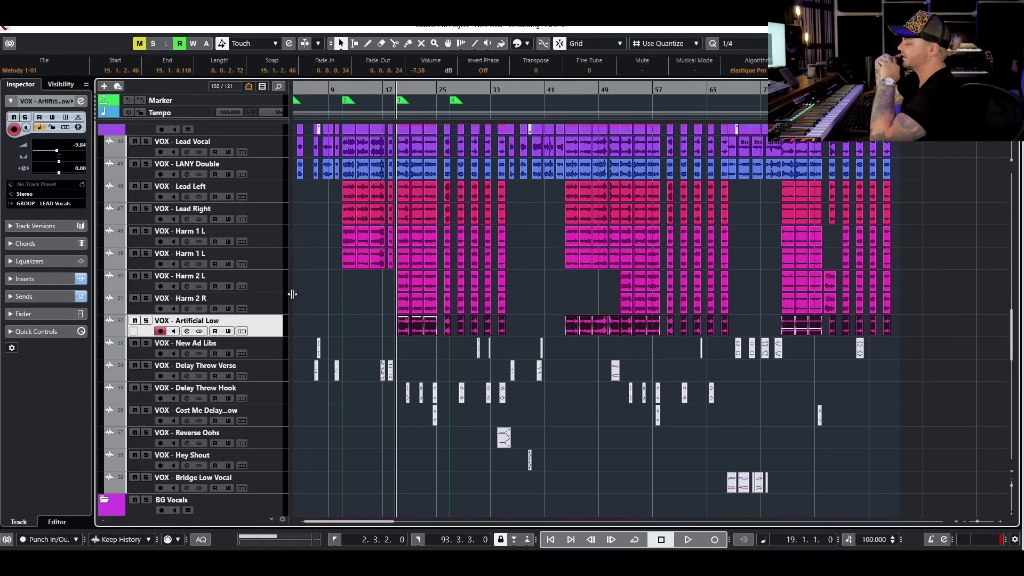
Deselect the Artificial Low clips and audition the hook from bar 19 with no tracks soloed.
{"action": "left_click", "coordinate": [376, 313]}
{"action": "scroll", "coordinate": [381, 326], "scroll_direction": "down", "scroll_amount": 3}
{"action": "scroll", "coordinate": [386, 337], "scroll_direction": "up", "scroll_amount": 3}
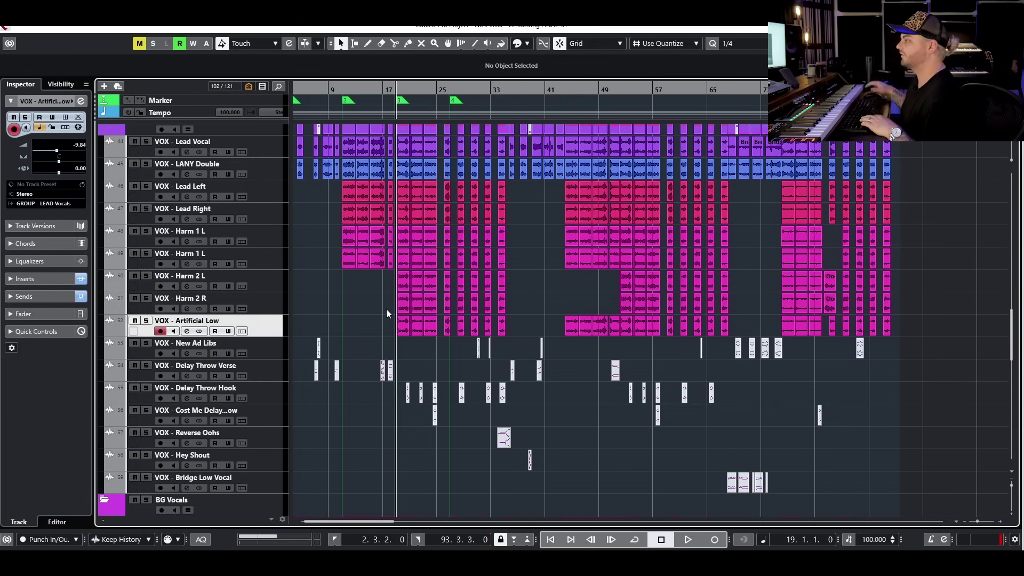
{"action": "key", "text": "space"}
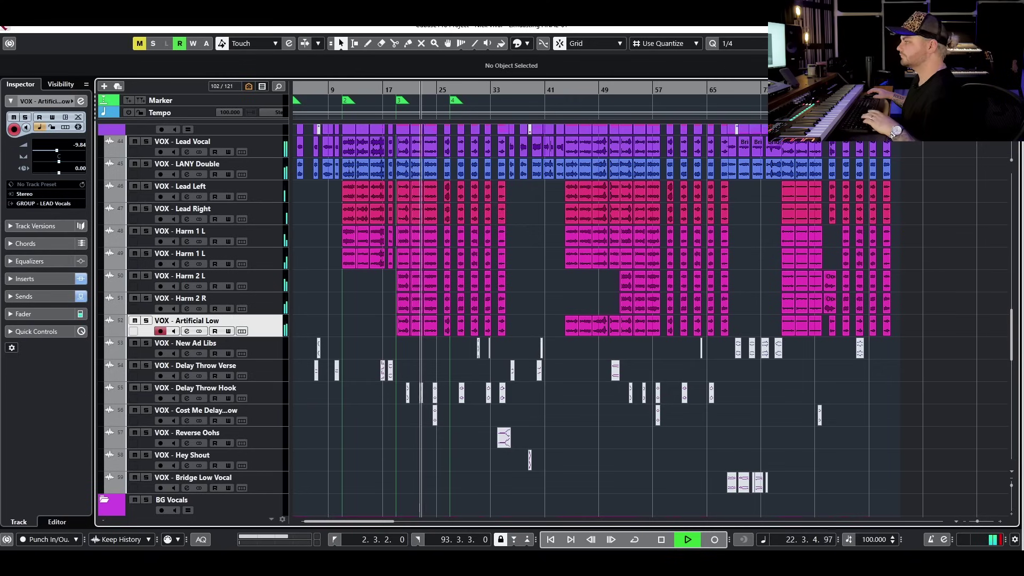
{"action": "key", "text": "space"}
Unmute all clips on VOX - New Ad Libs and start playback of the bridge at bar 68.
{"action": "left_click_drag", "start_coordinate": [901, 351], "coordinate": [334, 337]}
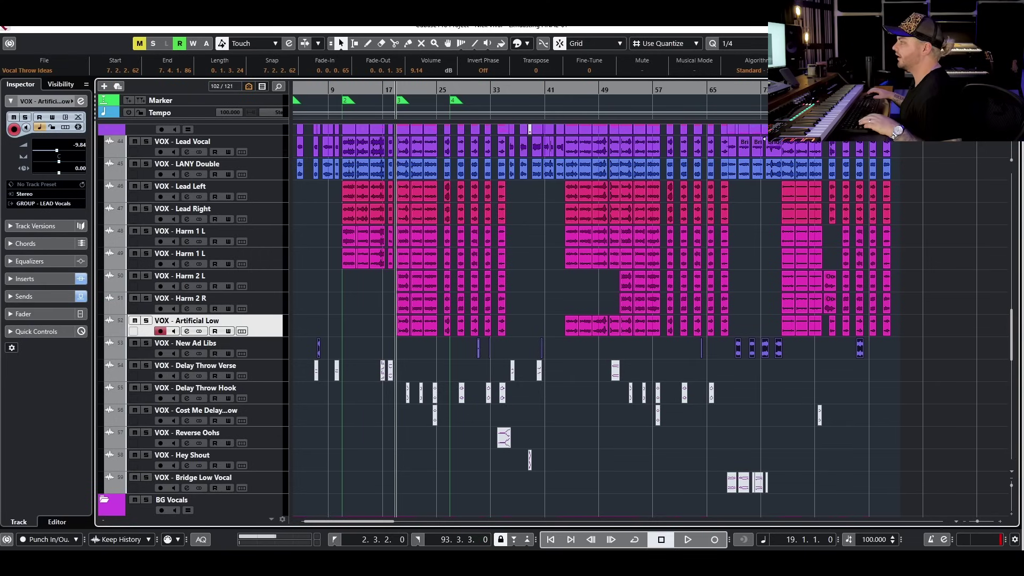
{"action": "scroll", "coordinate": [782, 160], "scroll_direction": "up", "scroll_amount": 3}
{"action": "left_click", "coordinate": [645, 86]}
{"action": "key", "text": "space"}
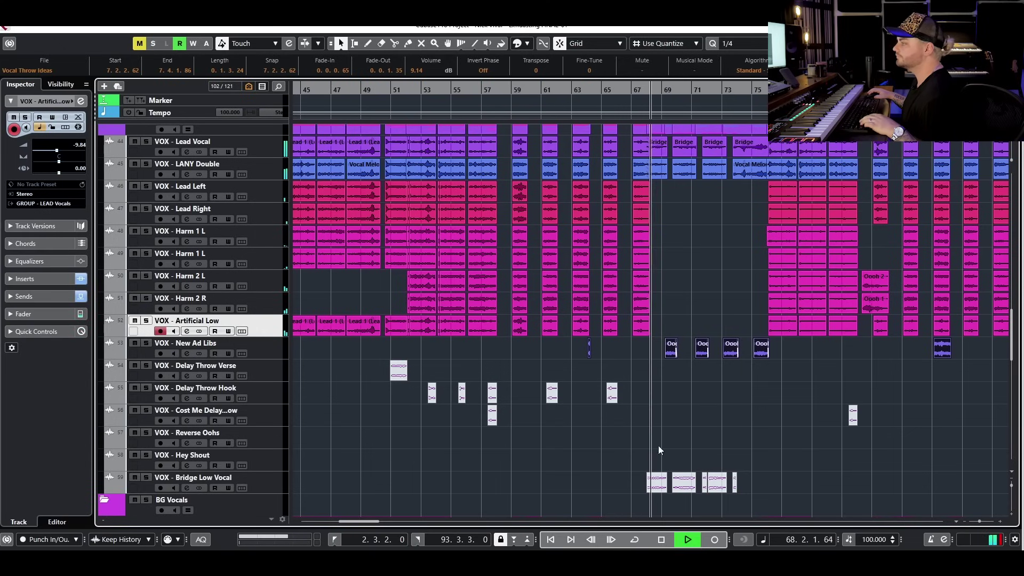
Select the muted VOX - Bridge Low Vocal clips, listen to the bridge ad libs, then stop at bar 87 and deselect the clips.
{"action": "left_click_drag", "start_coordinate": [623, 471], "coordinate": [747, 495]}
{"action": "key", "text": "shift+m"}
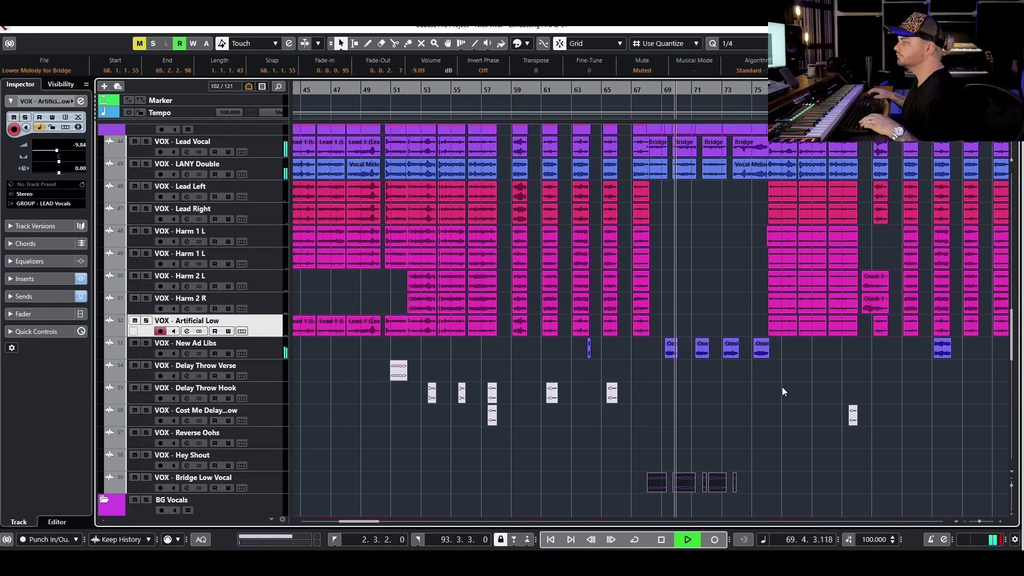
{"action": "scroll", "coordinate": [726, 290], "scroll_direction": "right", "scroll_amount": 5}
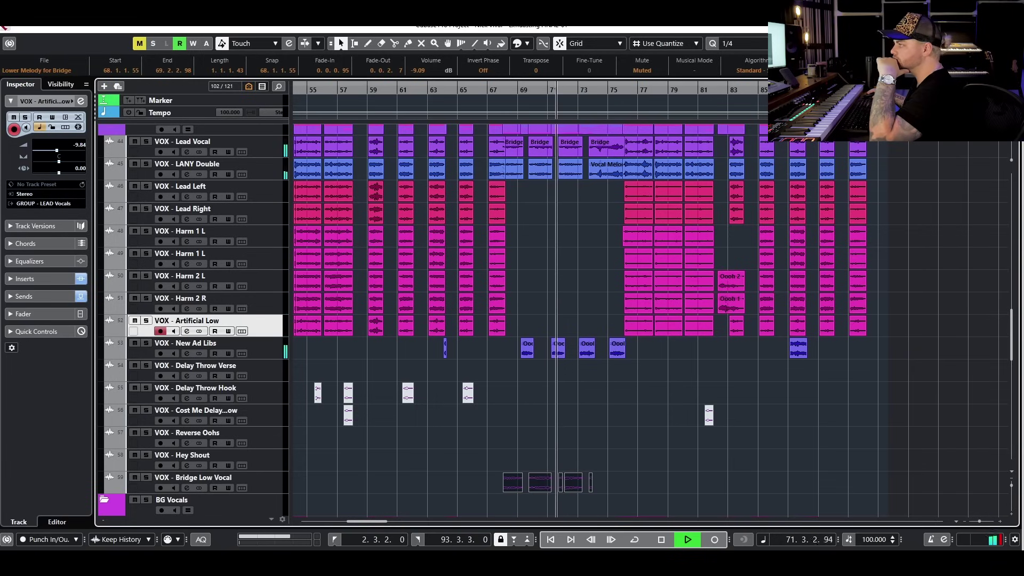
{"action": "key", "text": "space"}
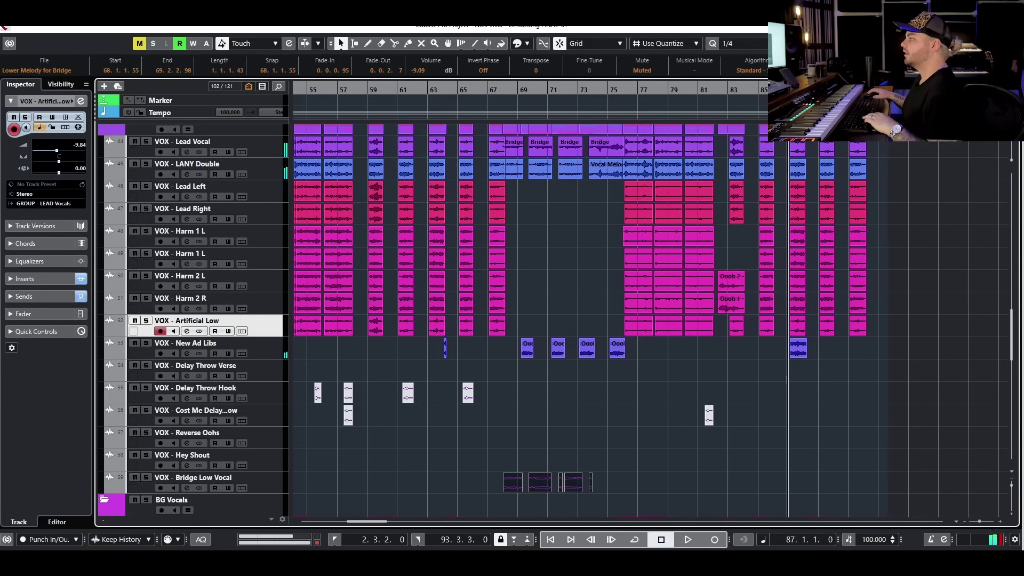
{"action": "left_click", "coordinate": [782, 403]}
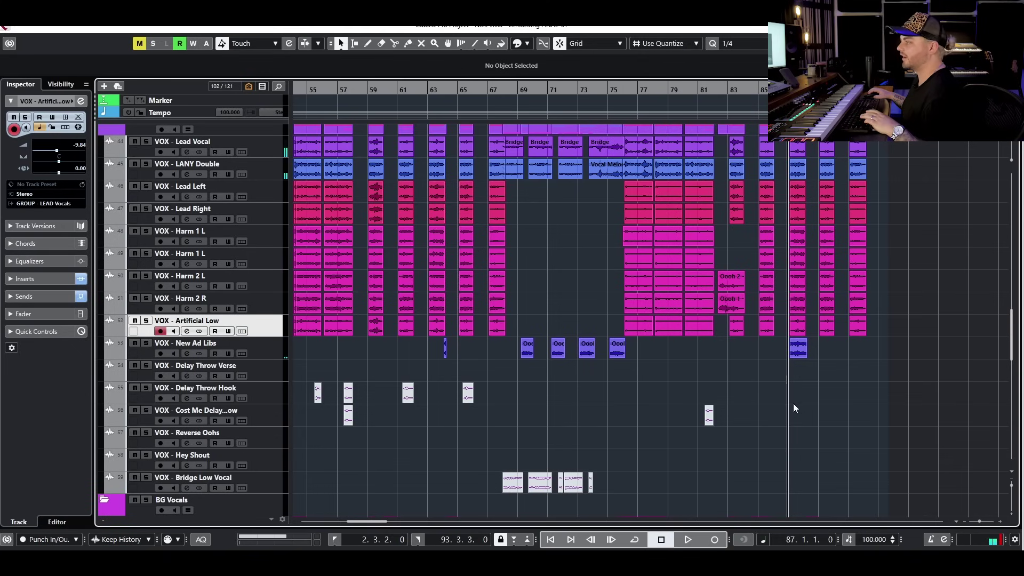
Play the ad lib at bar 87, then solo VOX - New Ad Libs and replay it.
{"action": "key", "text": "space"}
{"action": "key", "text": "h"}
{"action": "key", "text": "h"}
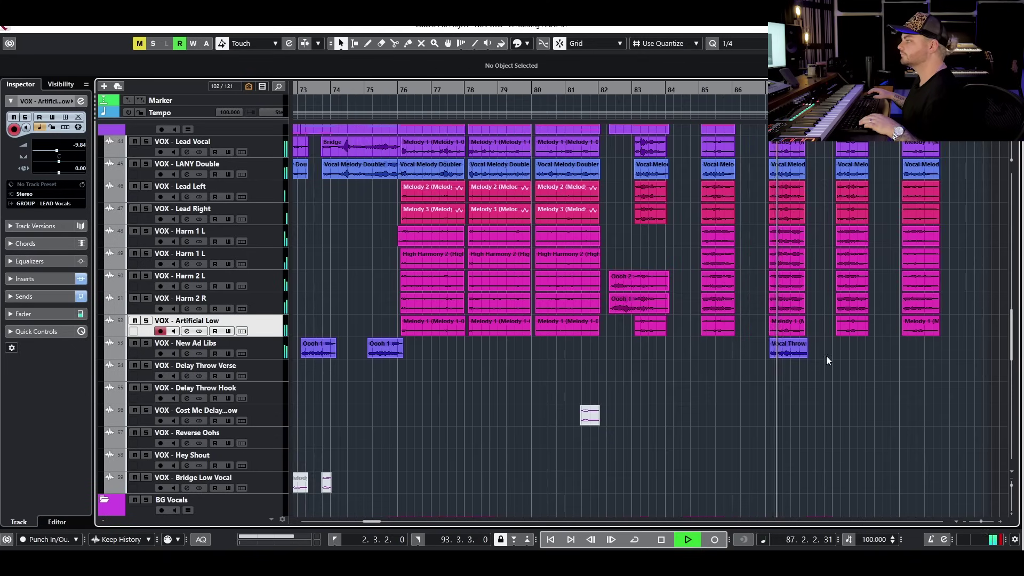
{"action": "left_click", "coordinate": [147, 344]}
{"action": "key", "text": "space"}
{"action": "key", "text": "space"}
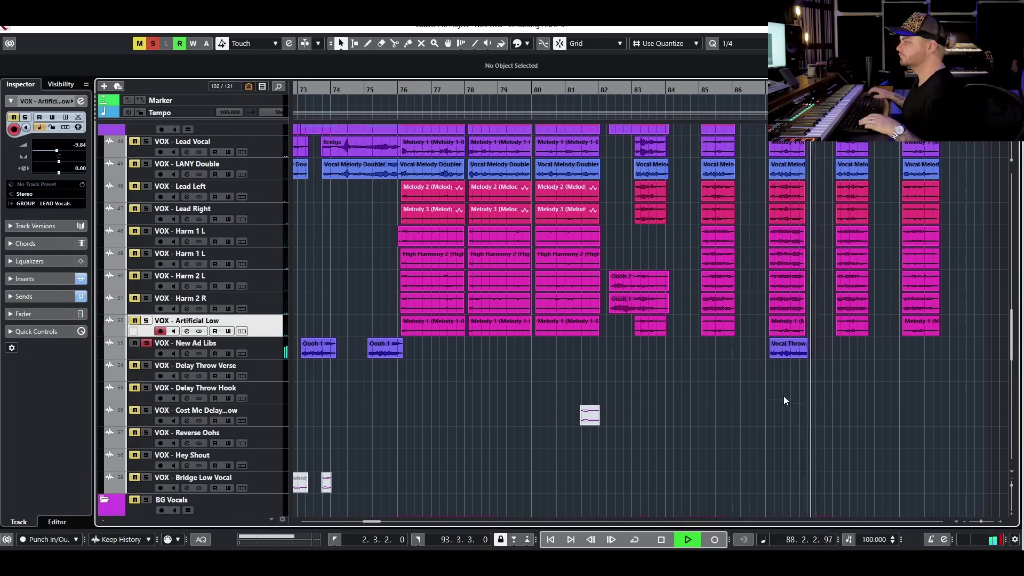
Stop playback of the ad lib at bar 87 and remove the solo from VOX - New Ad Libs.
{"action": "key", "text": "g"}
{"action": "key", "text": "g"}
{"action": "key", "text": "g"}
{"action": "key", "text": "space"}
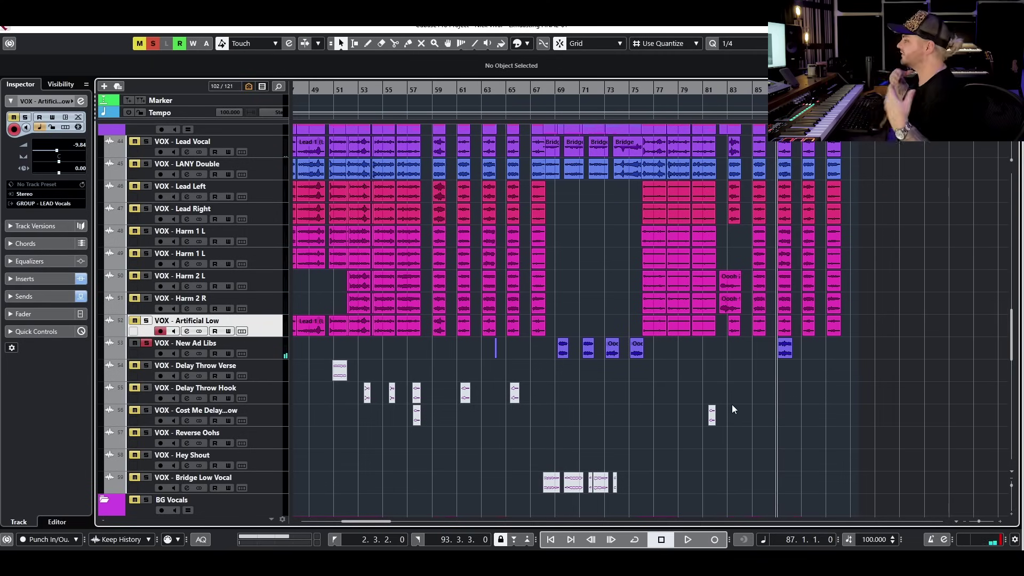
{"action": "scroll", "coordinate": [728, 398], "scroll_direction": "left", "scroll_amount": 5}
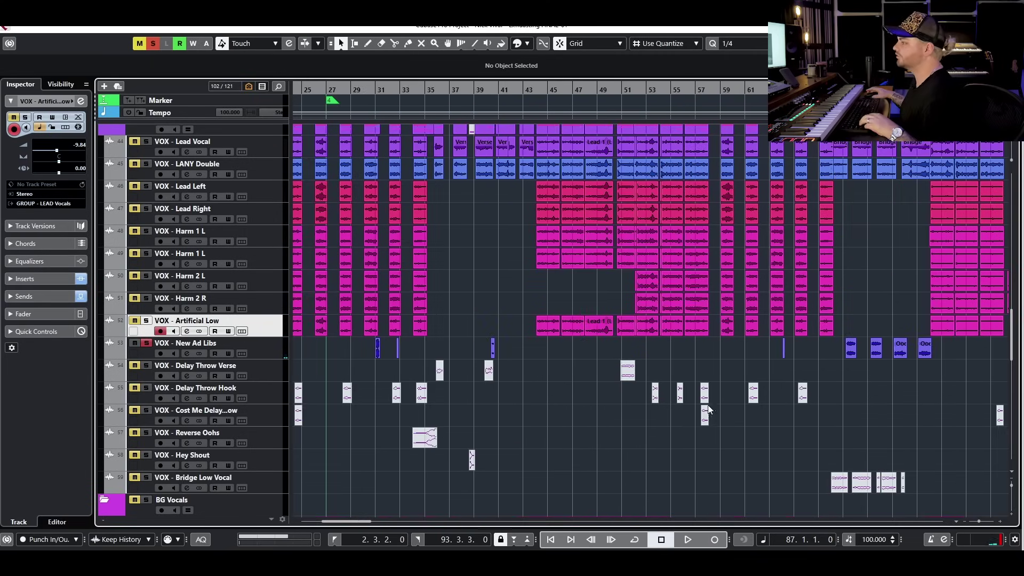
{"action": "key", "text": "g"}
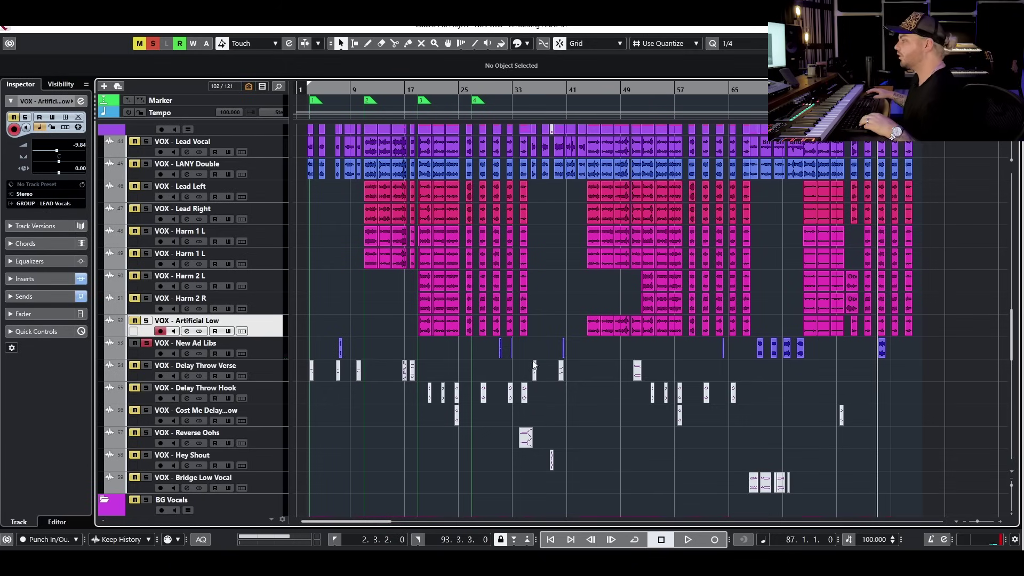
{"action": "left_click", "coordinate": [148, 343]}
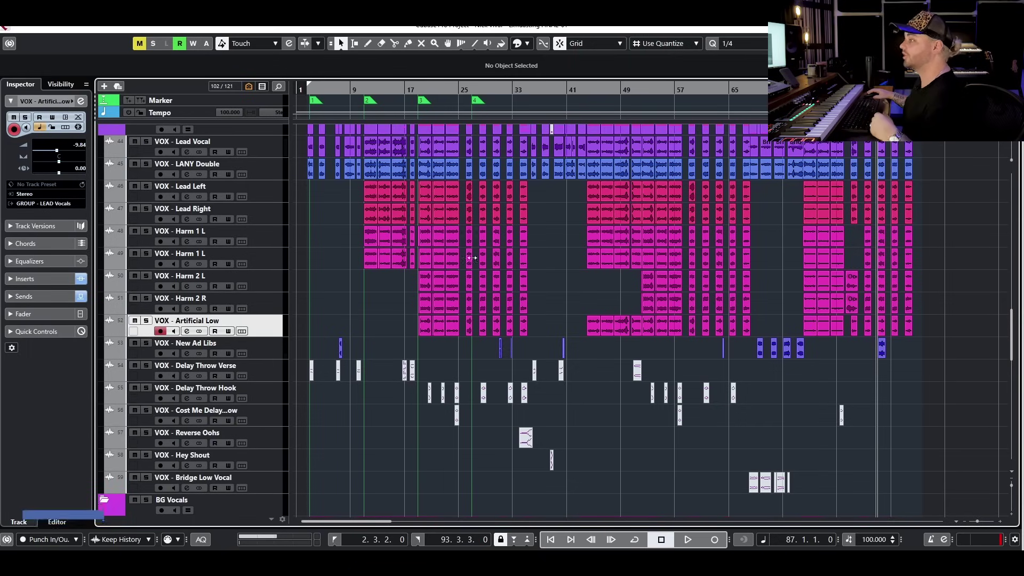
Switch to the vocal production guide in Google Docs and highlight the two closing paragraphs about artificial harmonies, delay throws and repeated sections.
{"action": "key", "text": "alt+Tab"}
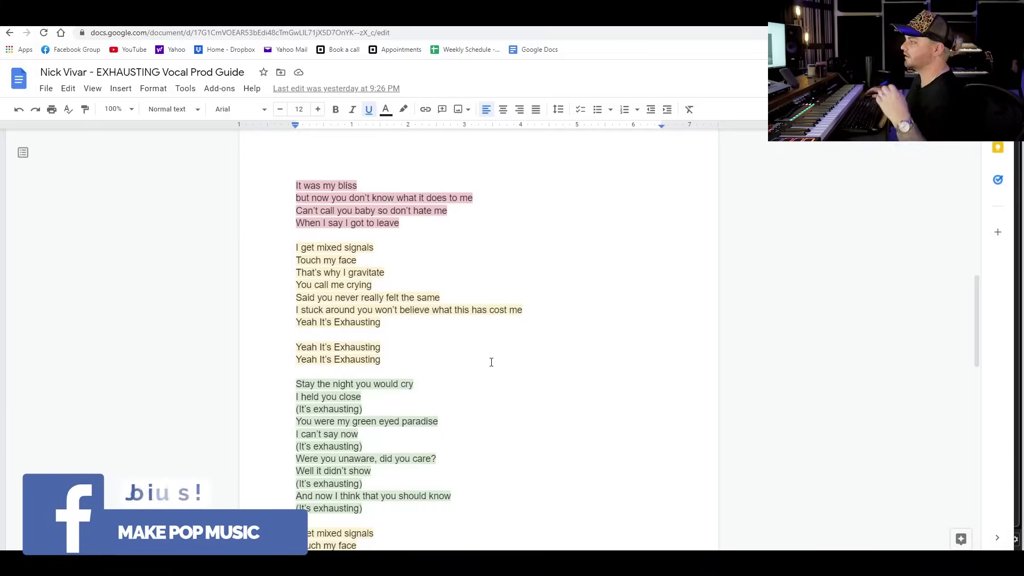
{"action": "scroll", "coordinate": [490, 362], "scroll_direction": "up", "scroll_amount": 5}
{"action": "scroll", "coordinate": [491, 362], "scroll_direction": "up", "scroll_amount": 6}
{"action": "scroll", "coordinate": [488, 361], "scroll_direction": "down", "scroll_amount": 13}
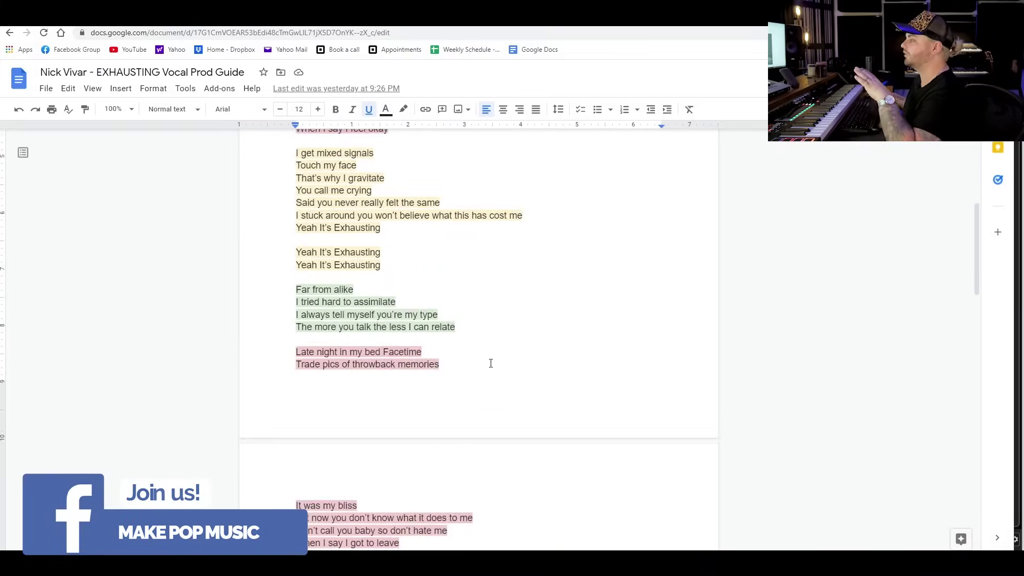
{"action": "scroll", "coordinate": [475, 373], "scroll_direction": "down", "scroll_amount": 9}
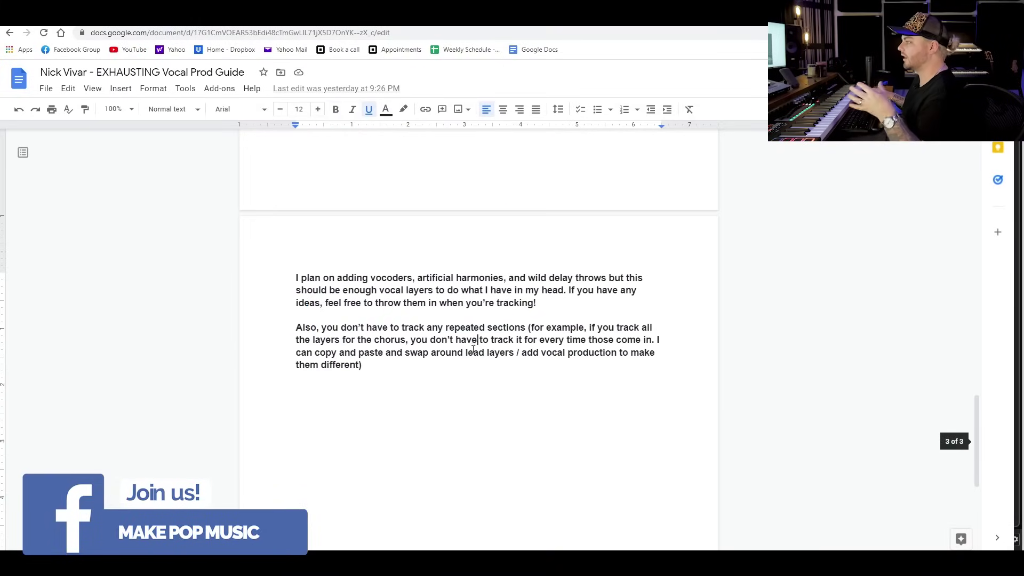
{"action": "left_click", "coordinate": [376, 368]}
{"action": "left_click_drag", "start_coordinate": [376, 368], "coordinate": [270, 280]}
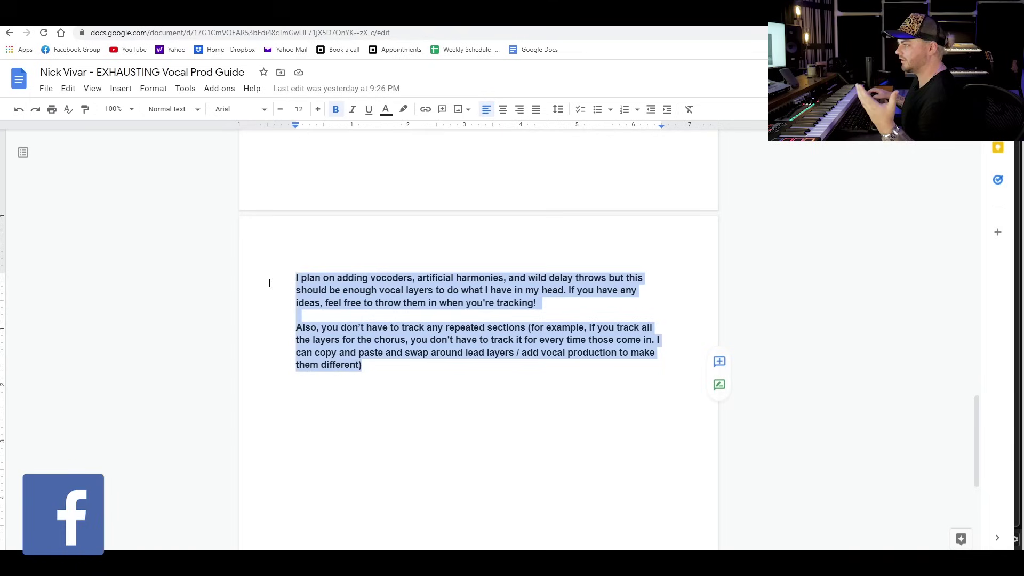
{"action": "scroll", "coordinate": [356, 425], "scroll_direction": "up", "scroll_amount": 10}
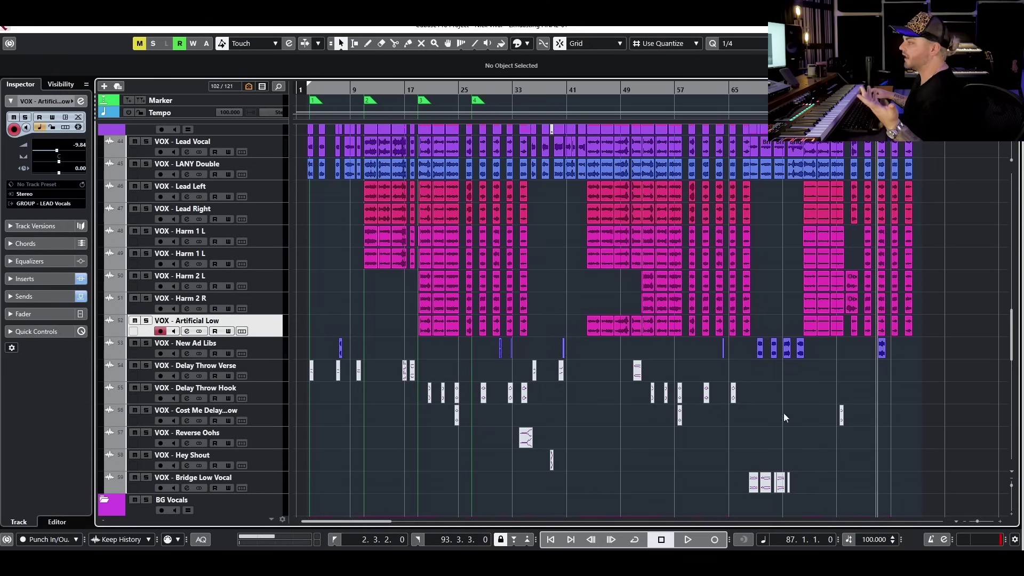
Back in Cubase, unmute all clips from VOX - Delay Throw Verse through VOX - Bridge Low Vocal, and audition verse 1 from bar 2.4.
{"action": "left_click_drag", "start_coordinate": [939, 376], "coordinate": [254, 462]}
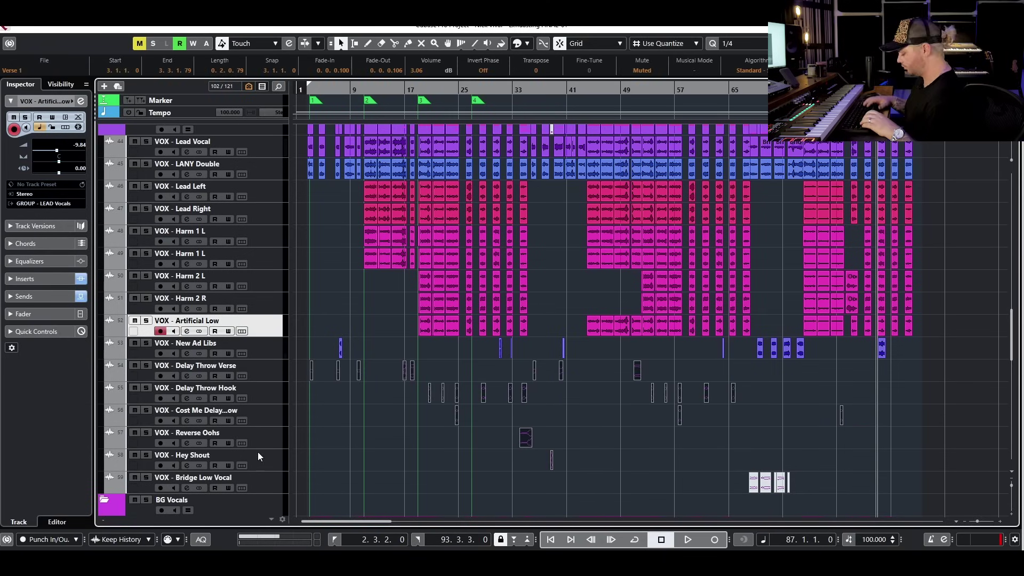
{"action": "left_click_drag", "start_coordinate": [731, 464], "coordinate": [805, 482]}
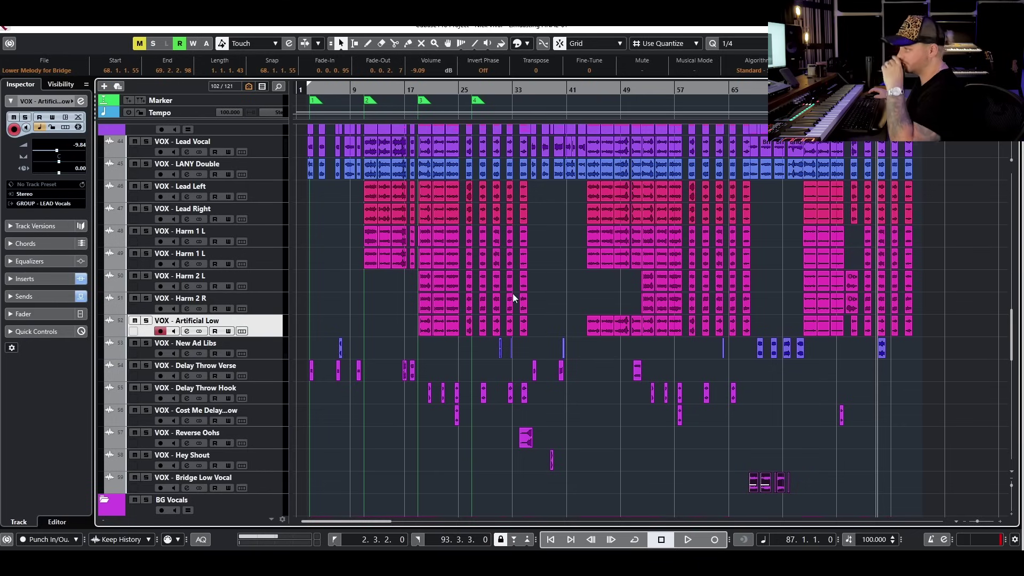
{"action": "scroll", "coordinate": [312, 292], "scroll_direction": "up", "scroll_amount": 6, "text": "ctrl"}
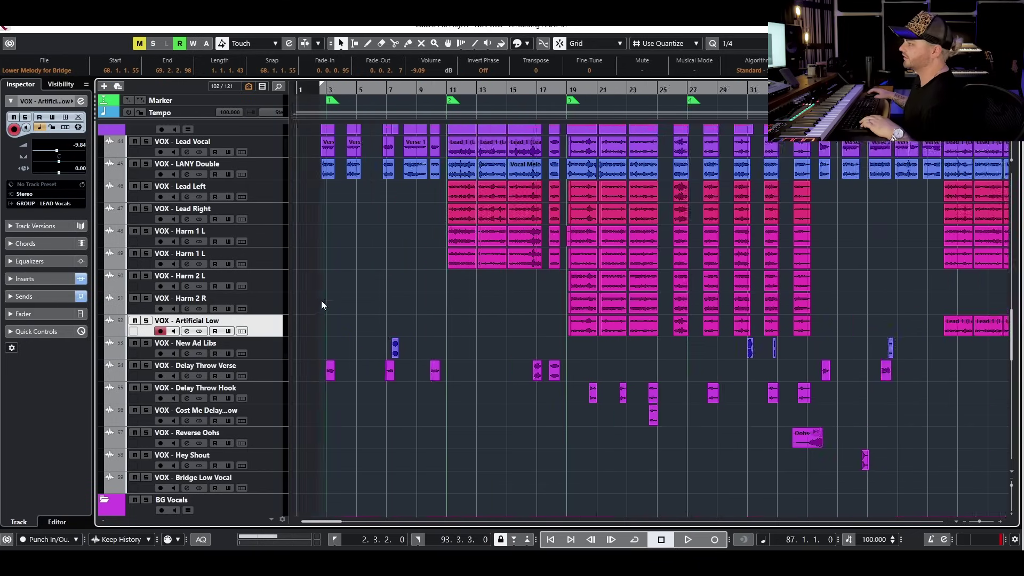
{"action": "scroll", "coordinate": [344, 214], "scroll_direction": "left", "scroll_amount": 2}
{"action": "scroll", "coordinate": [351, 129], "scroll_direction": "up", "scroll_amount": 1, "text": "ctrl"}
{"action": "left_click", "coordinate": [363, 88]}
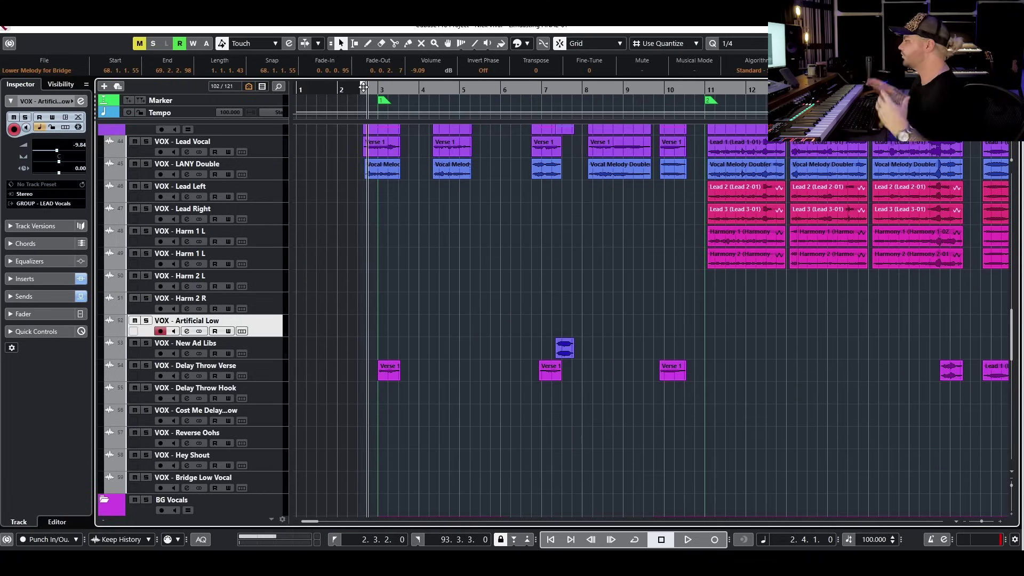
{"action": "key", "text": "space"}
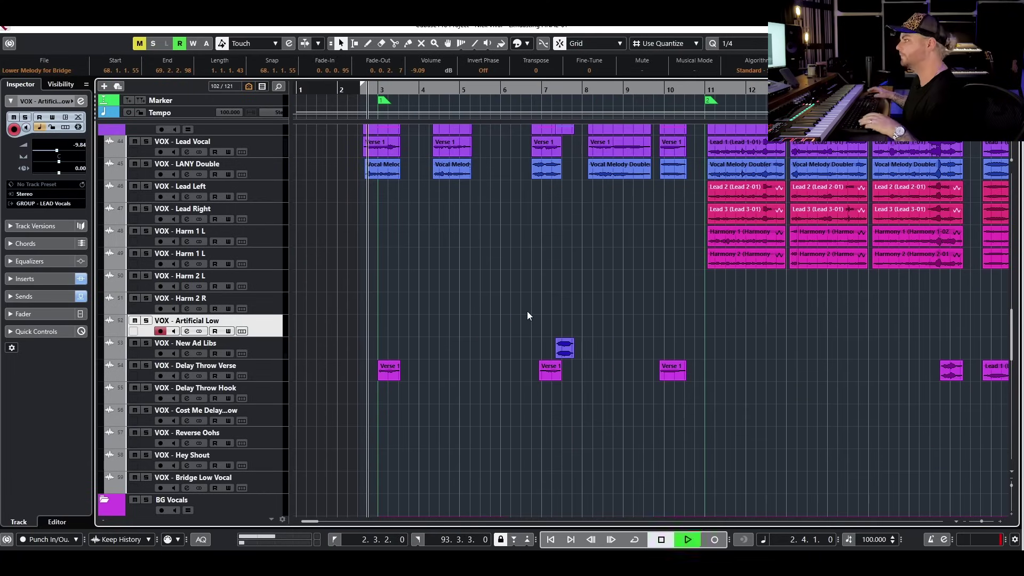
{"action": "key", "text": "g"}
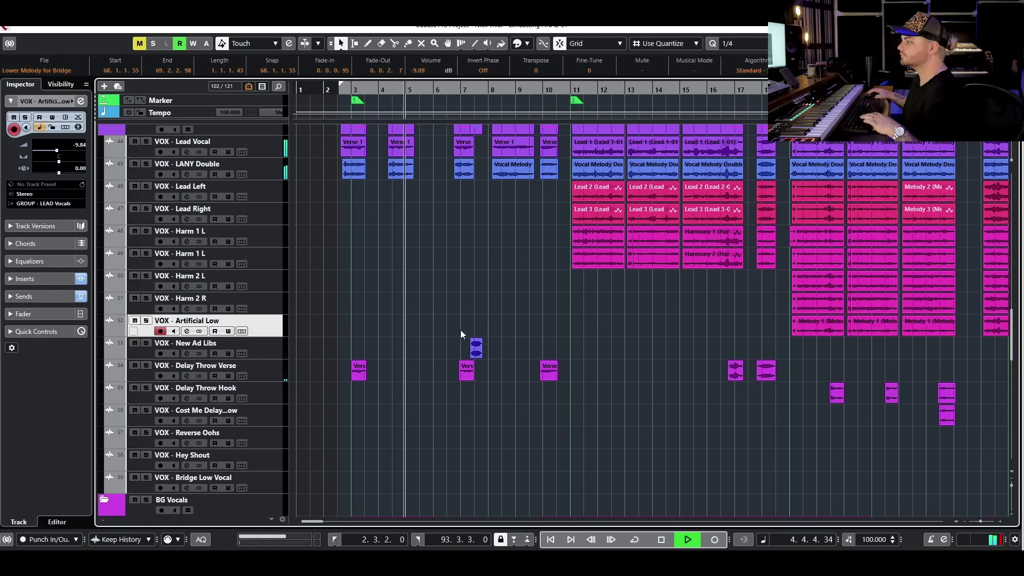
{"action": "key", "text": "space"}
Inspect the insert chain of VOX - Delay Throw Verse and its Auto-Tune Pro settings, then close both windows.
{"action": "left_click", "coordinate": [187, 376]}
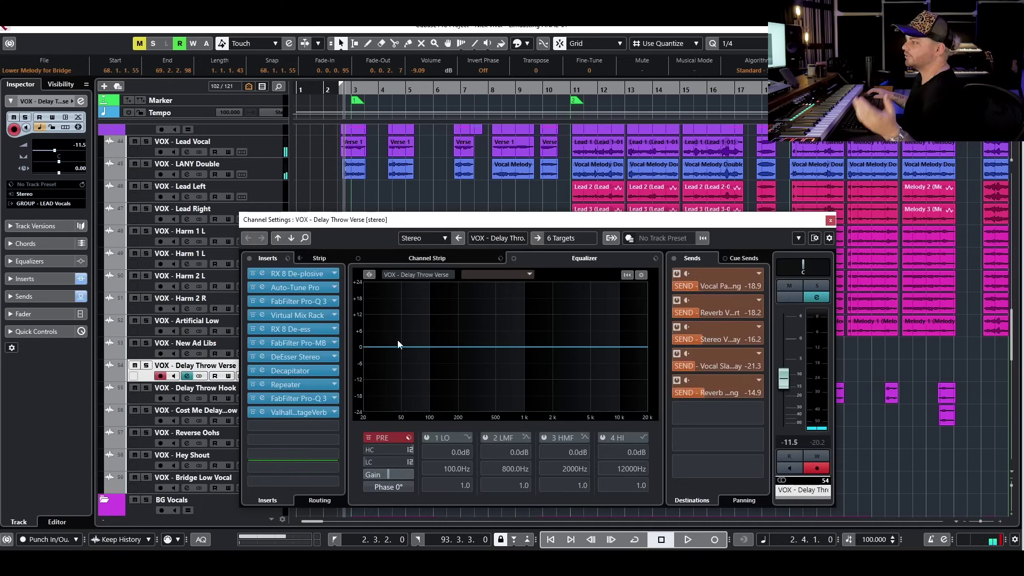
{"action": "left_click", "coordinate": [308, 289]}
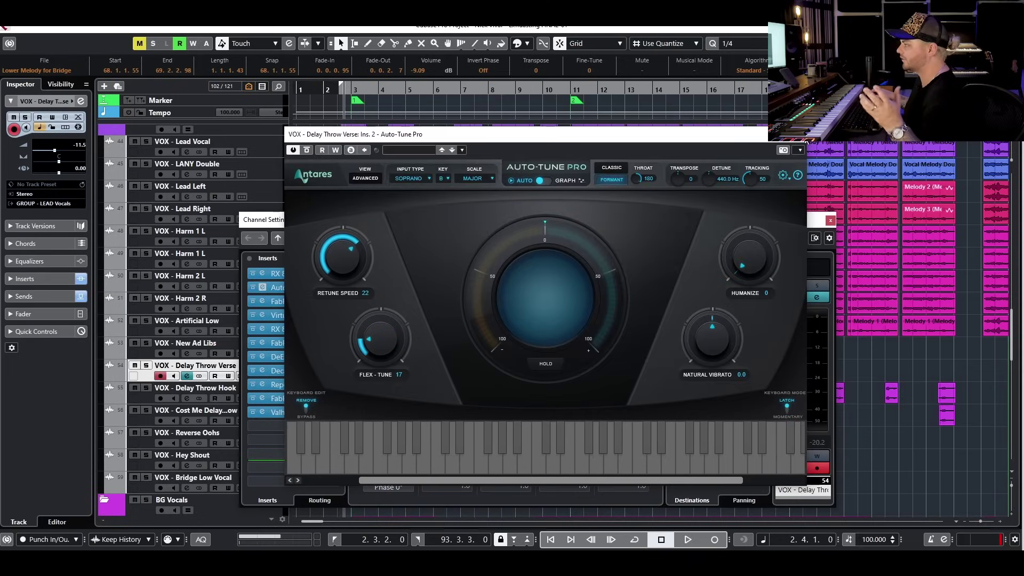
{"action": "left_click", "coordinate": [801, 135]}
{"action": "left_click", "coordinate": [831, 220]}
Play verse 1 from just before bar 3, then solo VOX - Delay Throw Verse and replay from bar 3.
{"action": "scroll", "coordinate": [559, 302], "scroll_direction": "up", "scroll_amount": 3}
{"action": "scroll", "coordinate": [473, 274], "scroll_direction": "left", "scroll_amount": 4}
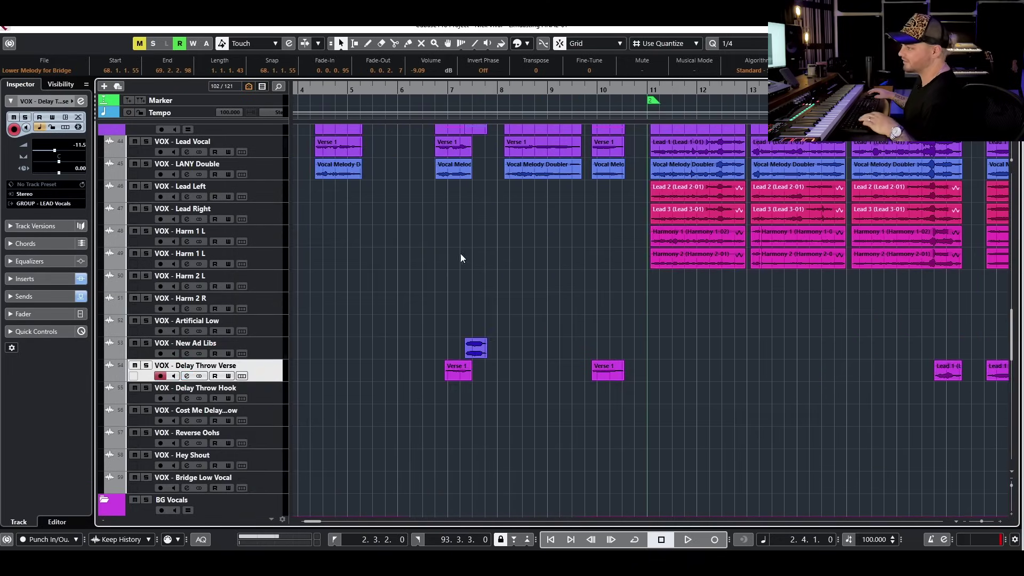
{"action": "left_click", "coordinate": [390, 87]}
{"action": "key", "text": "space"}
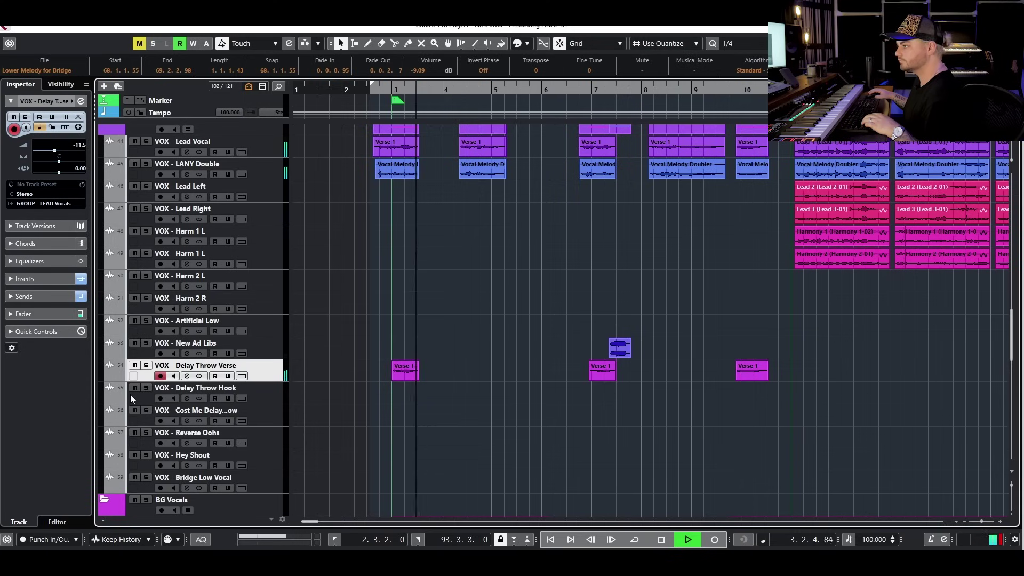
{"action": "key", "text": "s"}
{"action": "left_click", "coordinate": [401, 86]}
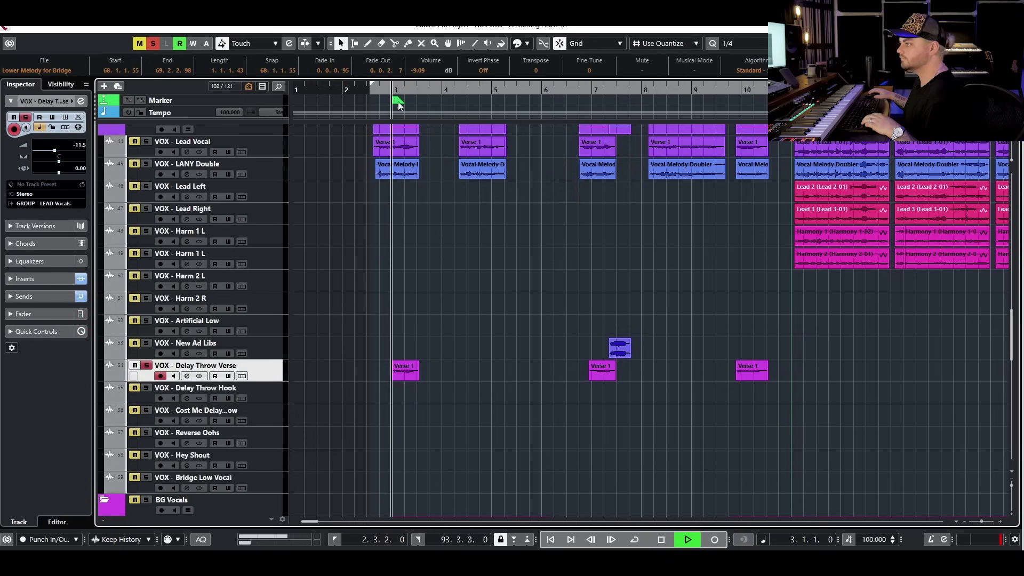
Listen to the first verse delay throw, then stop playback and remove the solo from VOX - Delay Throw Verse.
{"action": "key", "text": "g"}
{"action": "key", "text": "g"}
{"action": "key", "text": "g"}
{"action": "key", "text": "g"}
{"action": "key", "text": "g"}
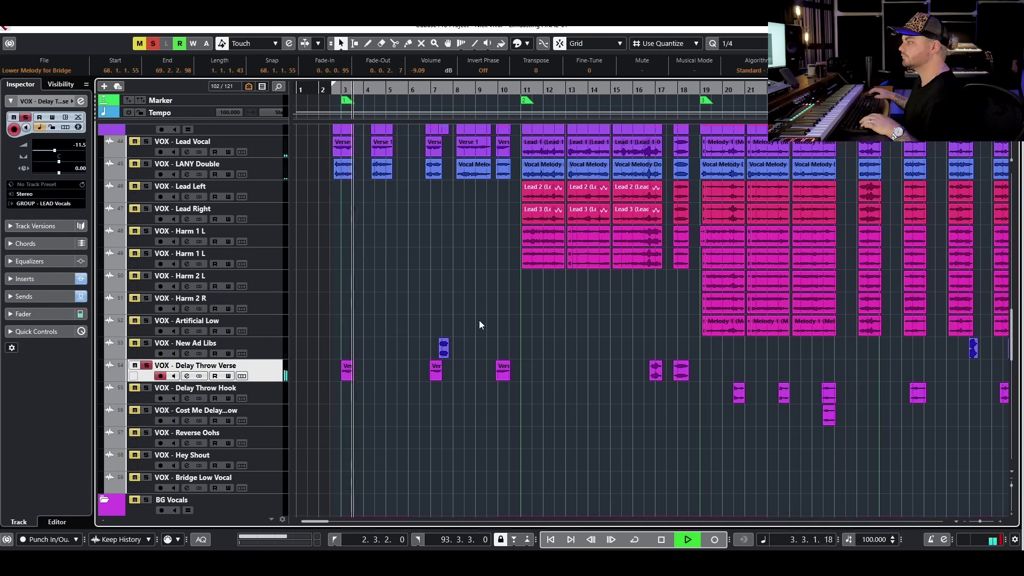
{"action": "key", "text": "space"}
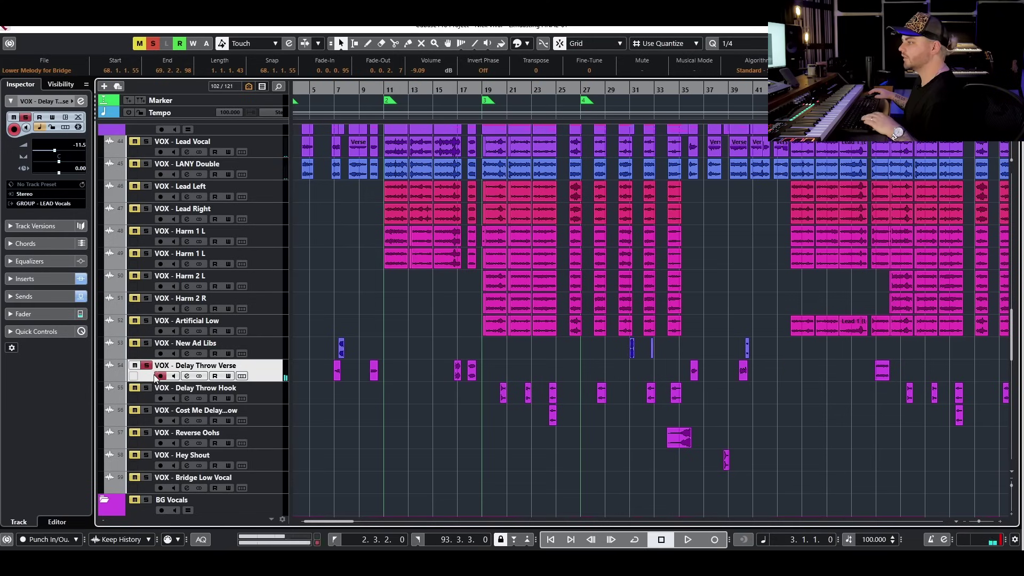
{"action": "key", "text": "s"}
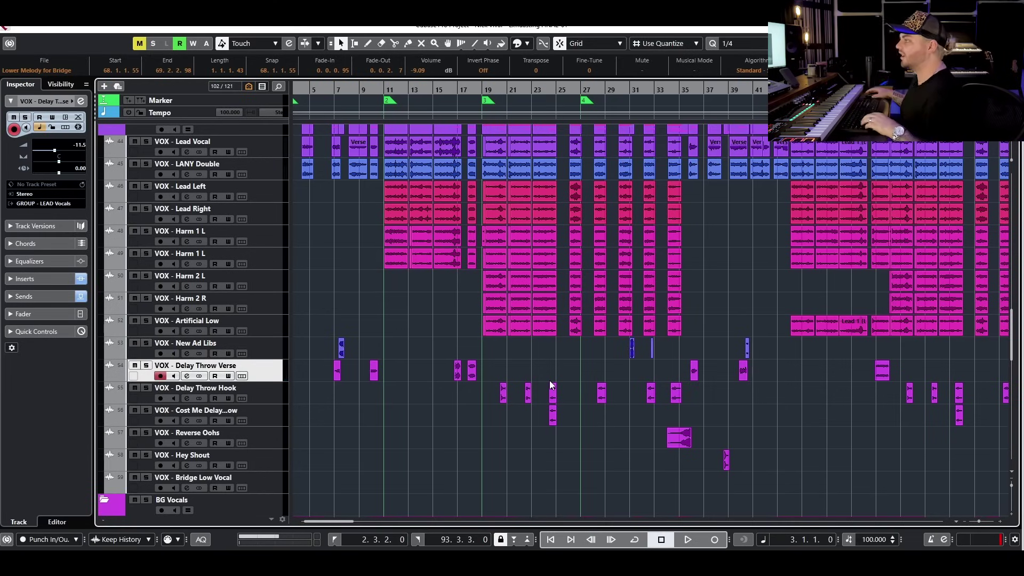
Place the playback cursor at bar 18.4 and mute the LEAD Vocals folder except for VOX - Lead Vocal.
{"action": "key", "text": "shift+f"}
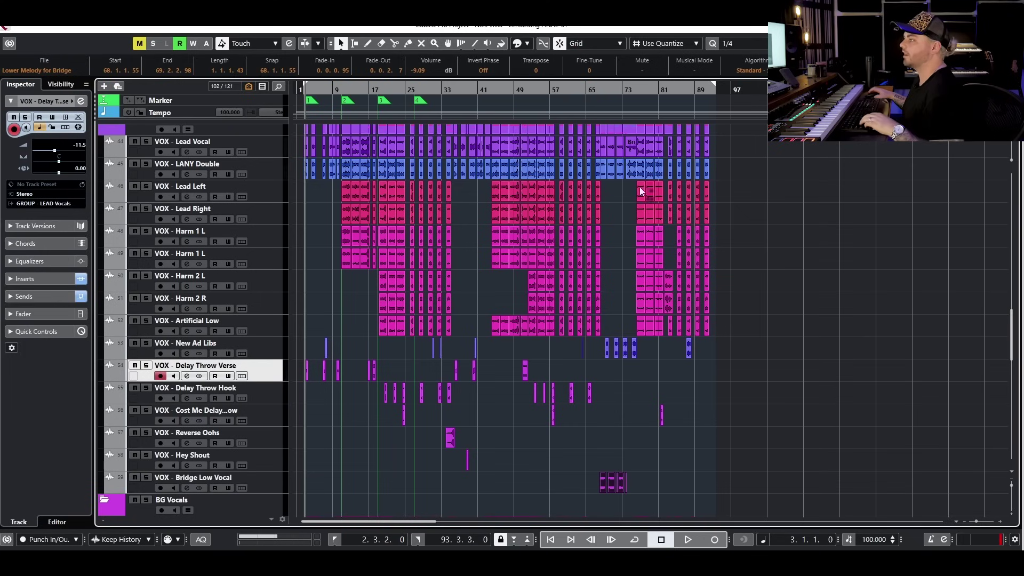
{"action": "scroll", "coordinate": [478, 203], "scroll_direction": "up", "scroll_amount": 4}
{"action": "left_click", "coordinate": [378, 88]}
{"action": "scroll", "coordinate": [424, 176], "scroll_direction": "up", "scroll_amount": 3}
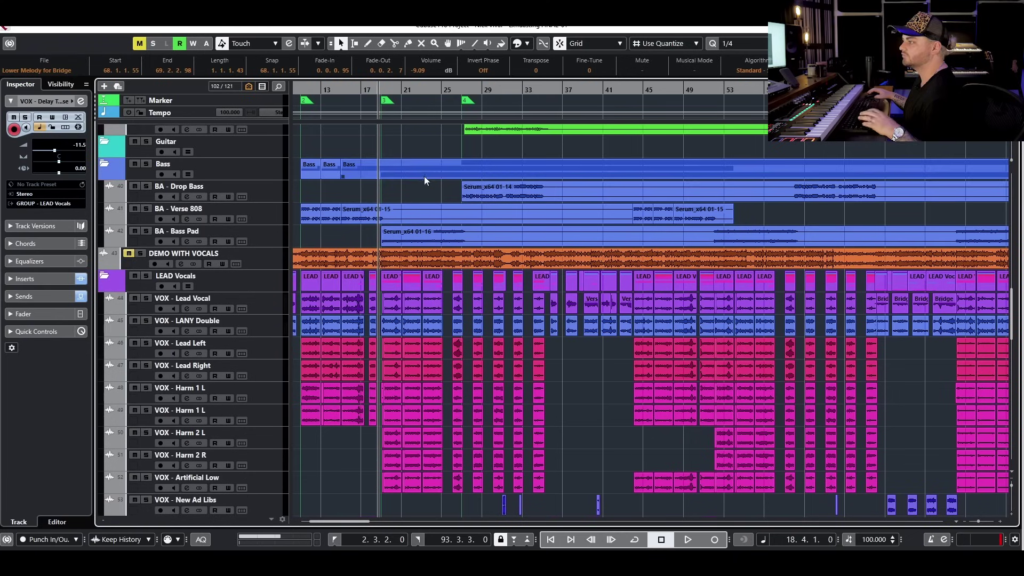
{"action": "left_click", "coordinate": [134, 276]}
{"action": "left_click", "coordinate": [135, 299]}
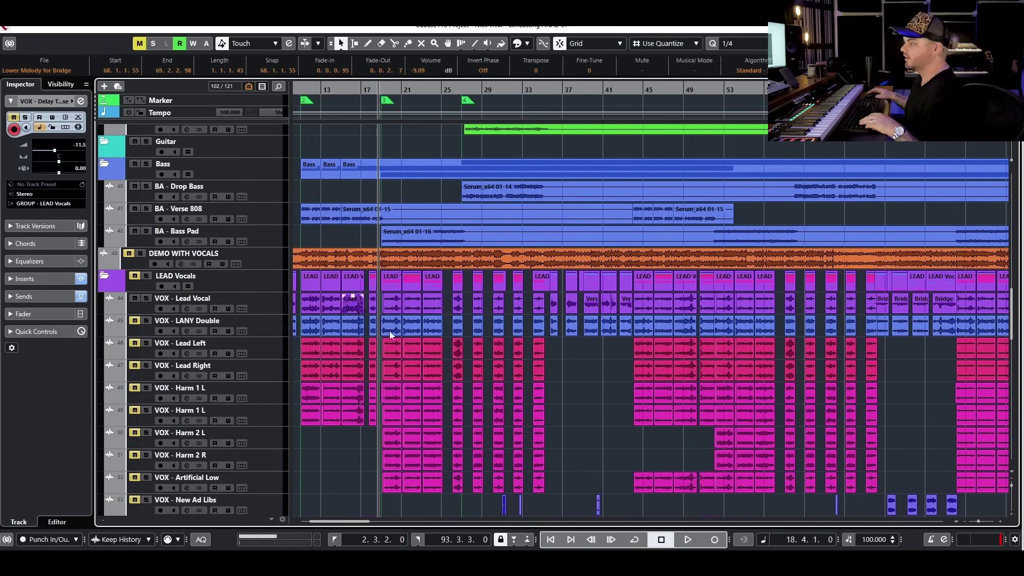
Audition the hook from bar 18.4 with only the lead vocal over the instrumental, then stop.
{"action": "key", "text": "g"}
{"action": "key", "text": "space"}
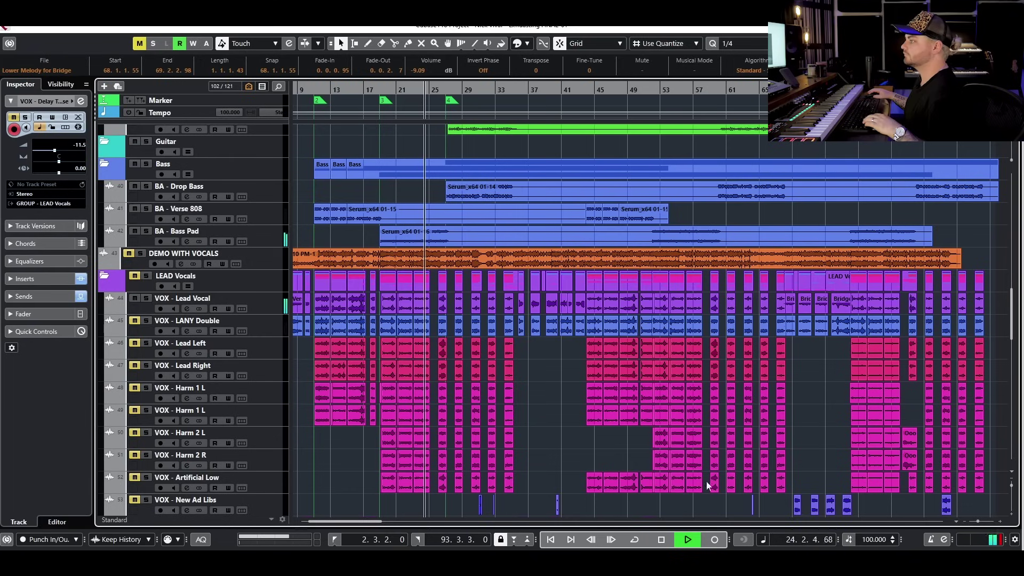
{"action": "key", "text": "space"}
{"action": "key", "text": "g"}
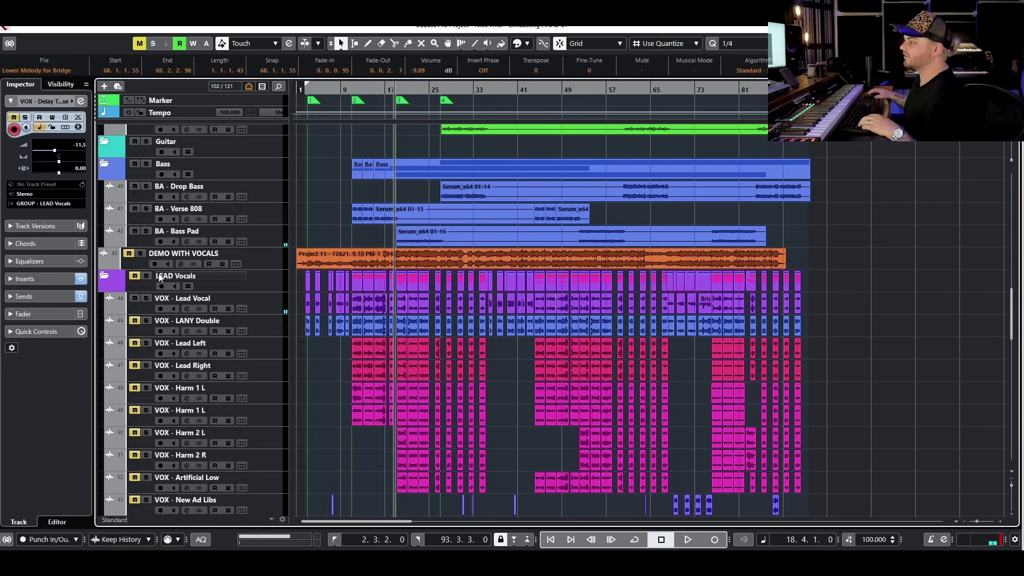
Unmute the whole LEAD Vocals folder and replay the hook from bar 18.4 with every layer.
{"action": "left_click", "coordinate": [135, 276]}
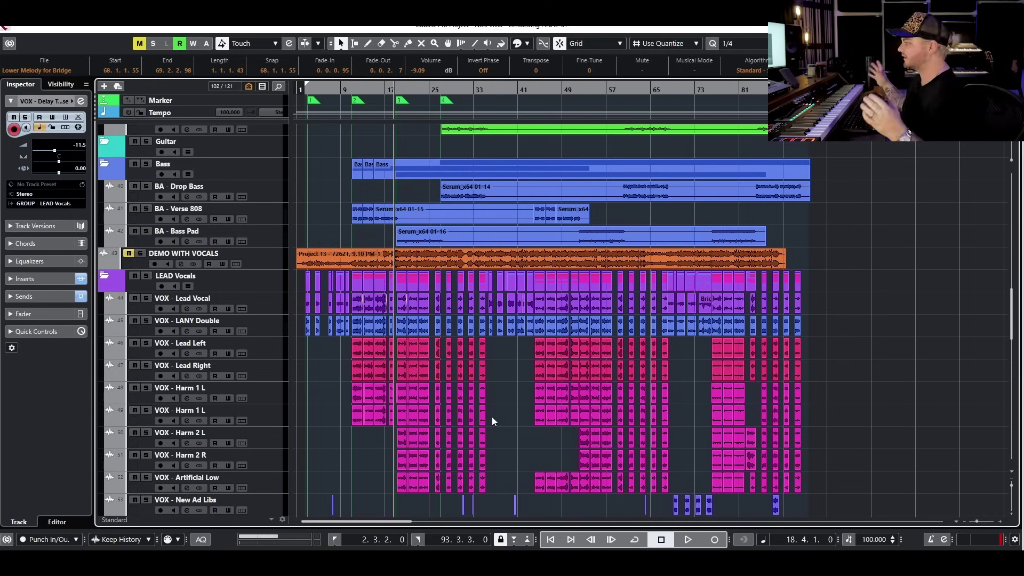
{"action": "key", "text": "space"}
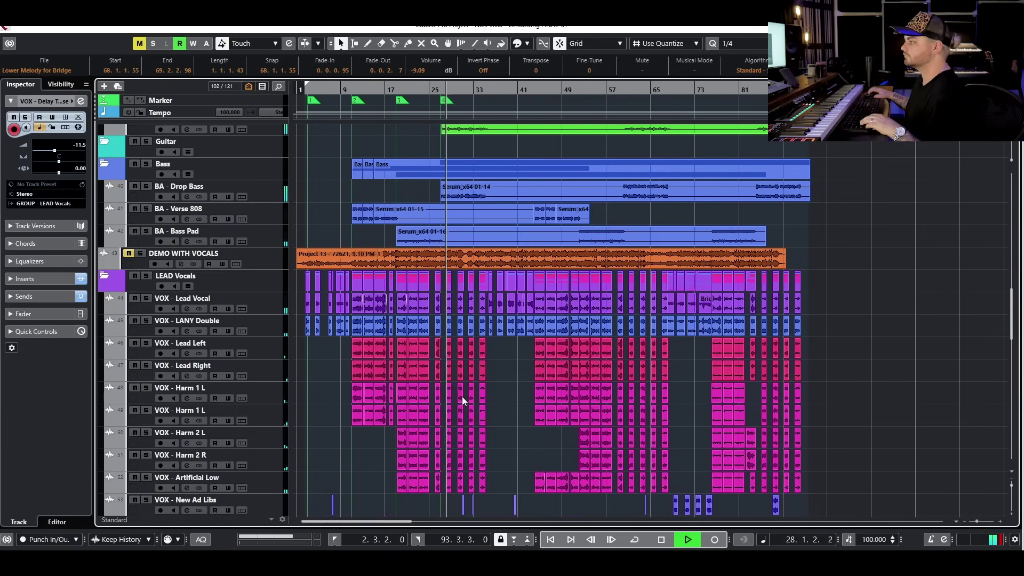
{"action": "key", "text": "g"}
{"action": "key", "text": "space"}
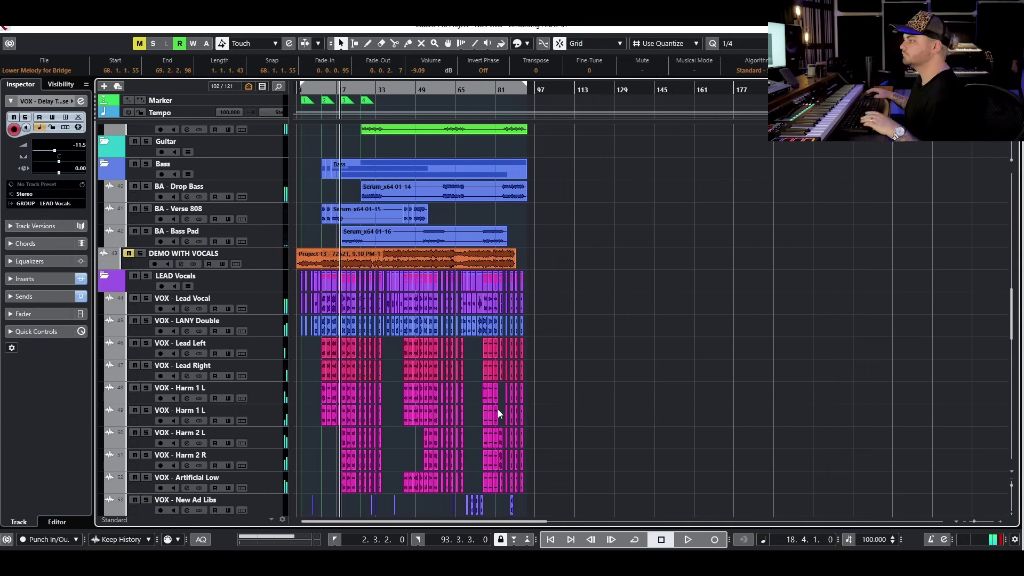
Switch to the vocal production guide in Google Docs and review the colour-coded lyrics and layering legend from the first verse onward.
{"action": "scroll", "coordinate": [266, 329], "scroll_direction": "up", "scroll_amount": 3}
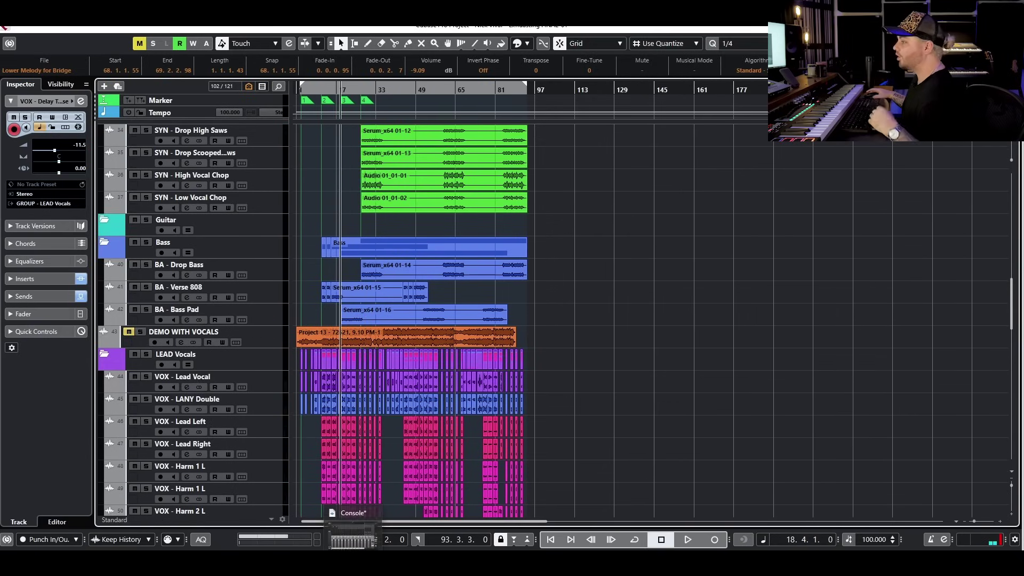
{"action": "key", "text": "alt+Tab"}
{"action": "scroll", "coordinate": [399, 408], "scroll_direction": "up", "scroll_amount": 10}
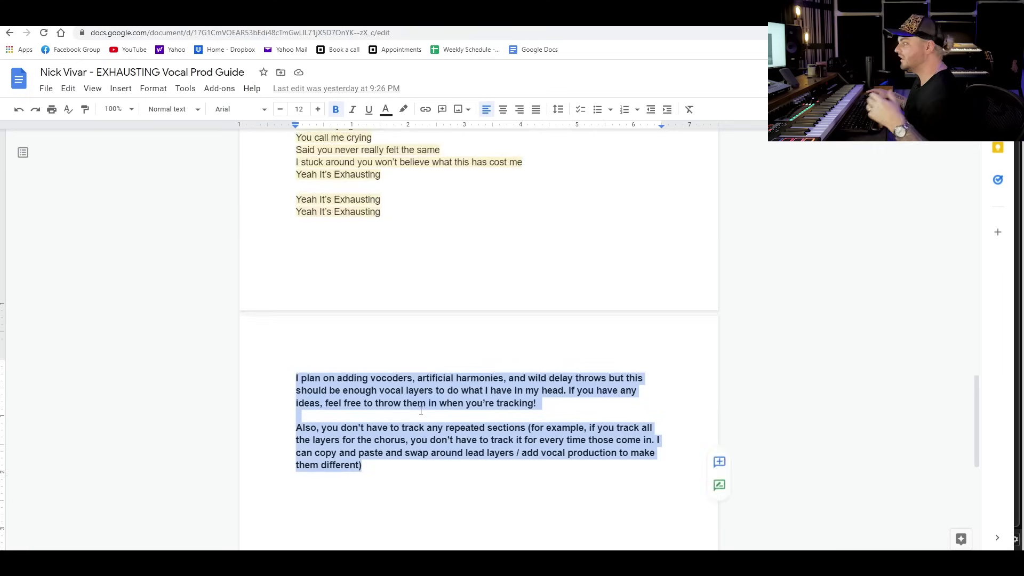
{"action": "left_click_drag", "start_coordinate": [421, 379], "coordinate": [421, 370]}
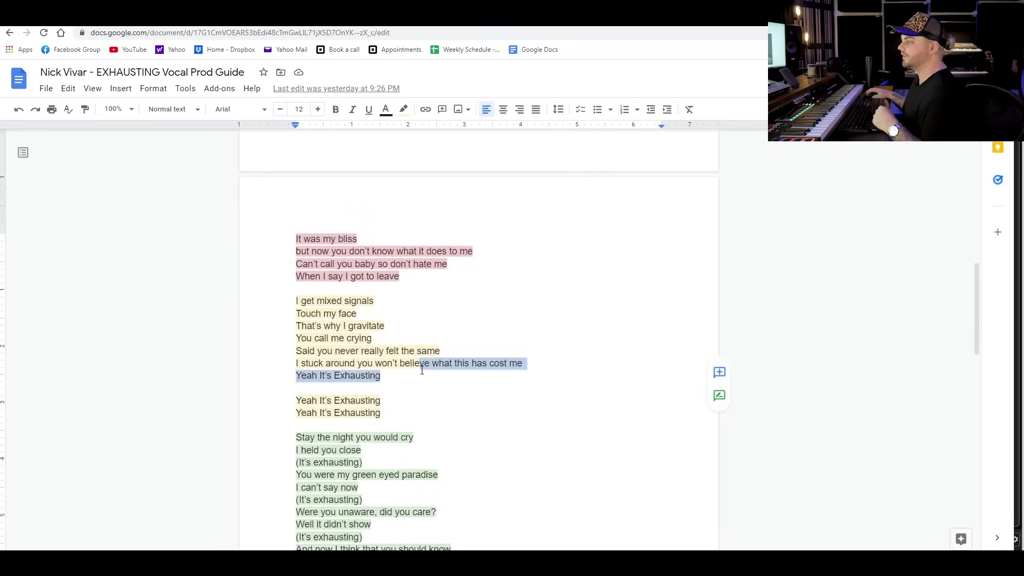
{"action": "left_click", "coordinate": [462, 370]}
{"action": "scroll", "coordinate": [462, 371], "scroll_direction": "up", "scroll_amount": 15}
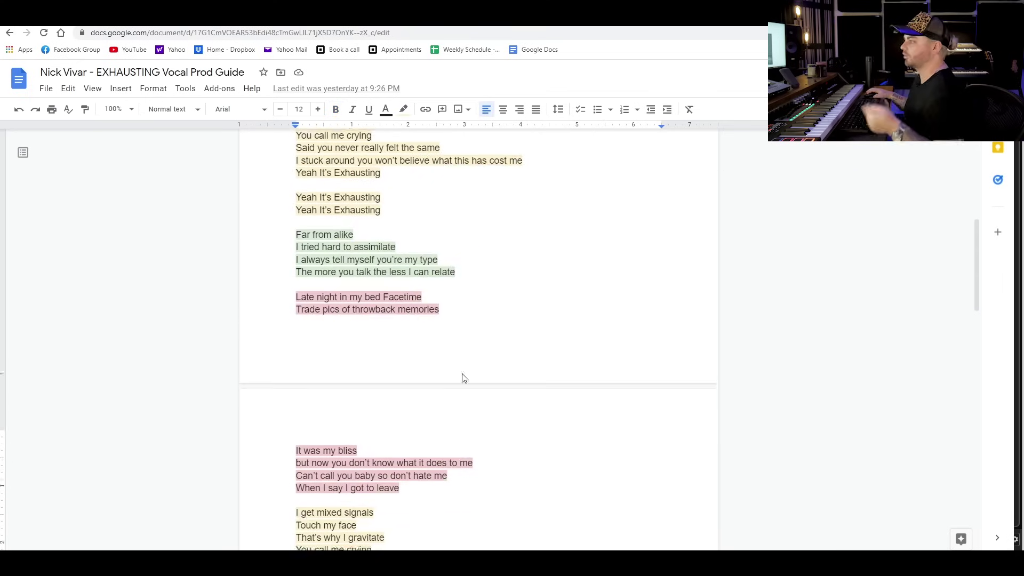
{"action": "scroll", "coordinate": [449, 365], "scroll_direction": "down", "scroll_amount": 2}
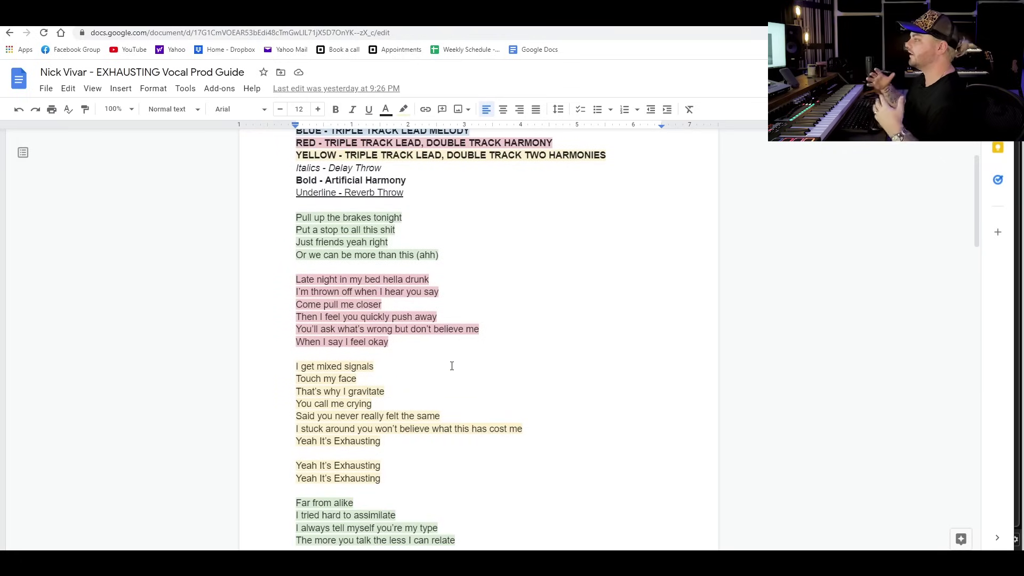
{"action": "left_click", "coordinate": [386, 261]}
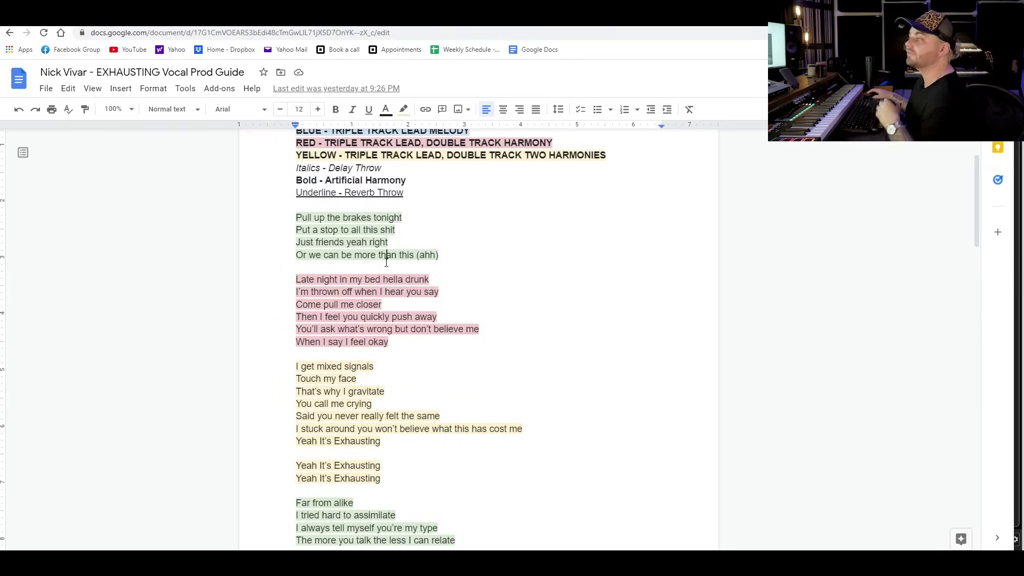
{"action": "scroll", "coordinate": [362, 275], "scroll_direction": "down", "scroll_amount": 2}
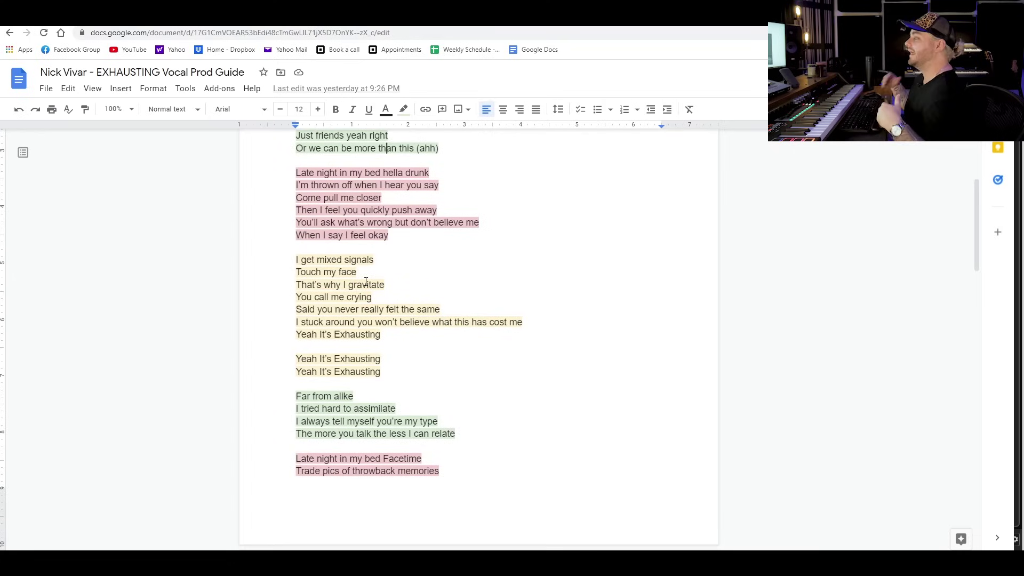